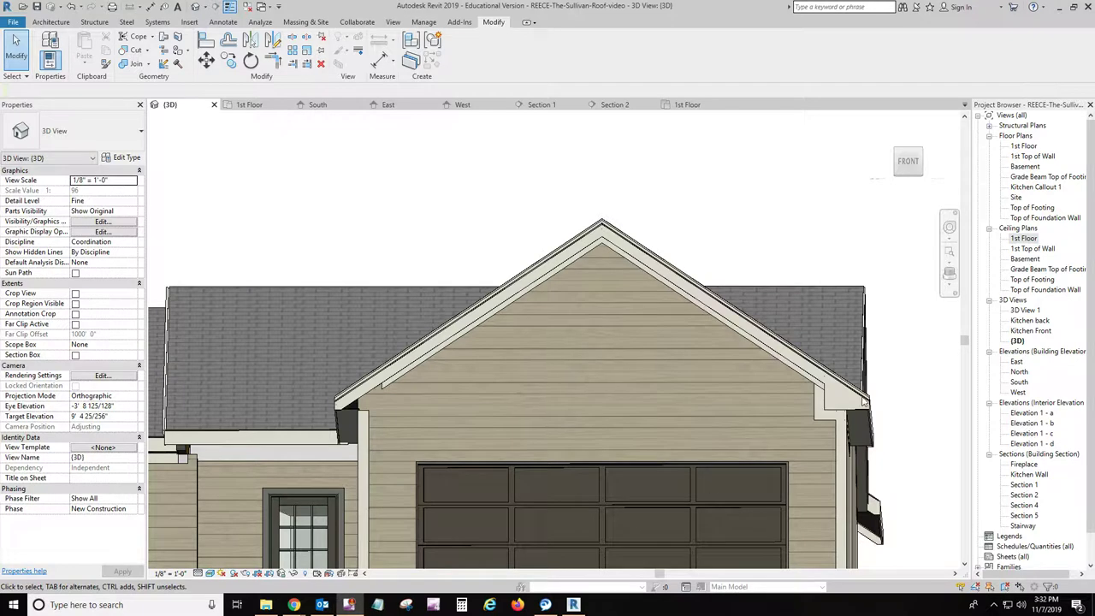
Orbit and zoom the house to bring the garage eave corner and window into view
{"action": "scroll", "coordinate": [880, 400], "scroll_direction": "down", "scroll_amount": 3}
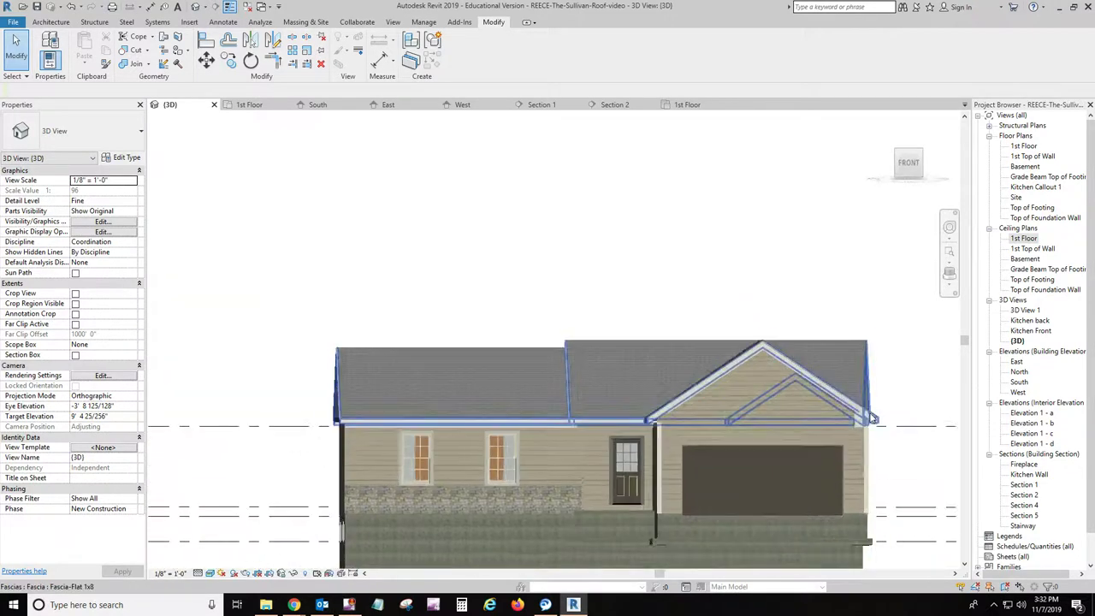
{"action": "middle_click_drag", "start_coordinate": [880, 400], "coordinate": [610, 326], "text": "shift"}
{"action": "scroll", "coordinate": [864, 438], "scroll_direction": "up", "scroll_amount": 6}
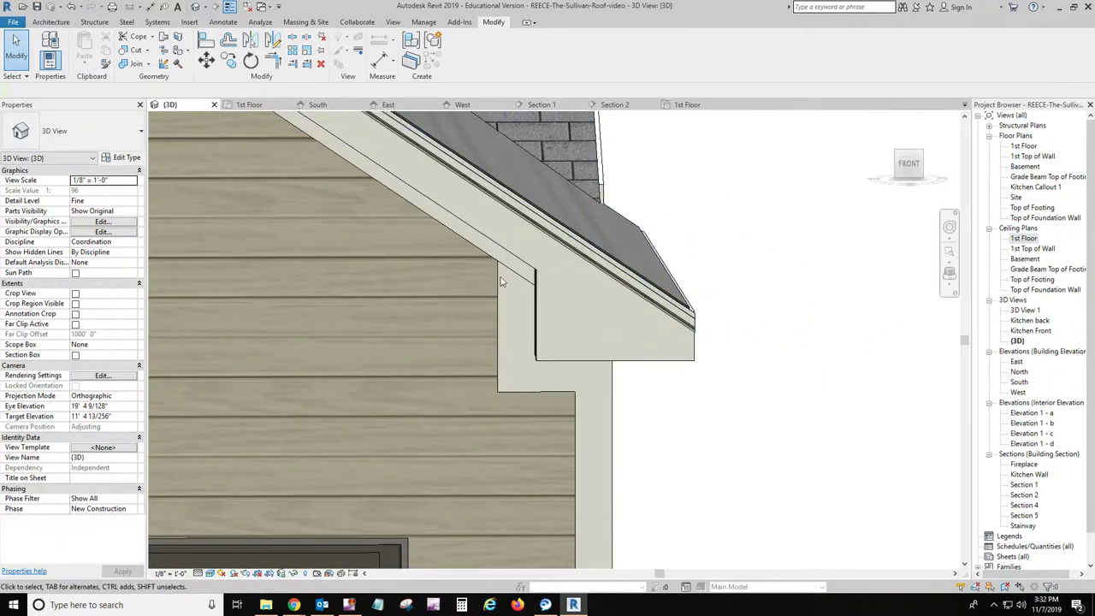
{"action": "middle_click_drag", "start_coordinate": [501, 276], "coordinate": [503, 254]}
{"action": "scroll", "coordinate": [616, 316], "scroll_direction": "down", "scroll_amount": 4}
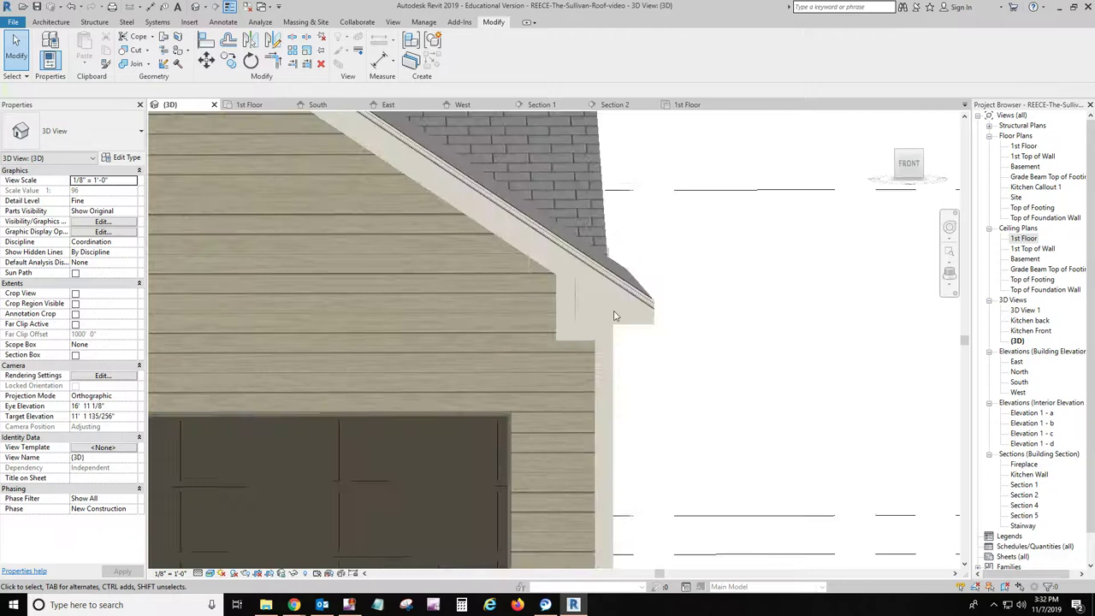
{"action": "middle_click_drag", "start_coordinate": [615, 320], "coordinate": [823, 261]}
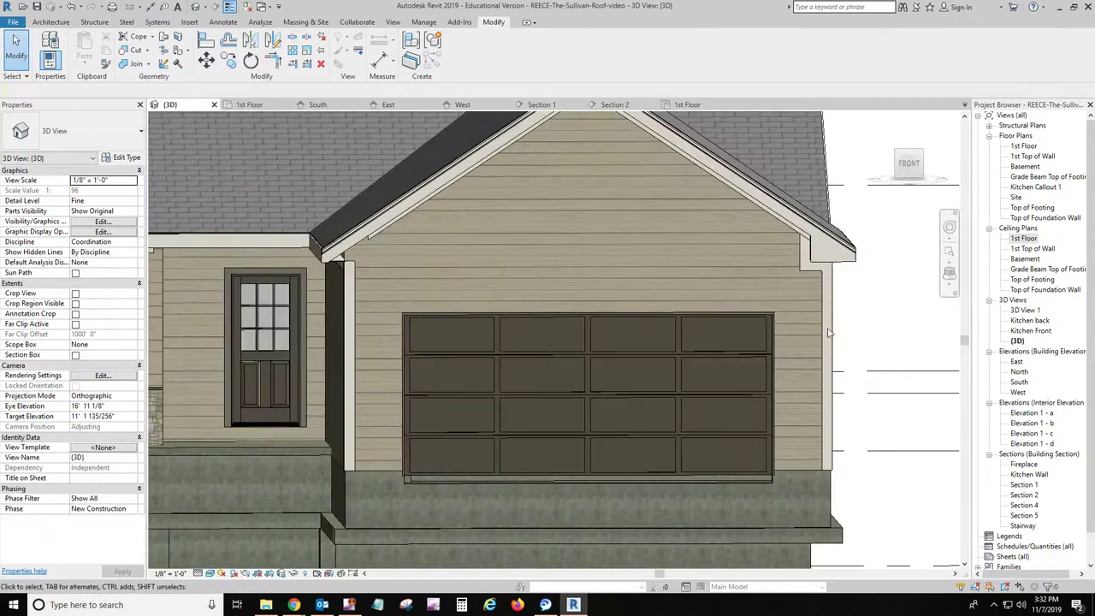
Open the corner board's in-place model in the 1st Floor plan, then cancel it unchanged
{"action": "left_click", "coordinate": [350, 453]}
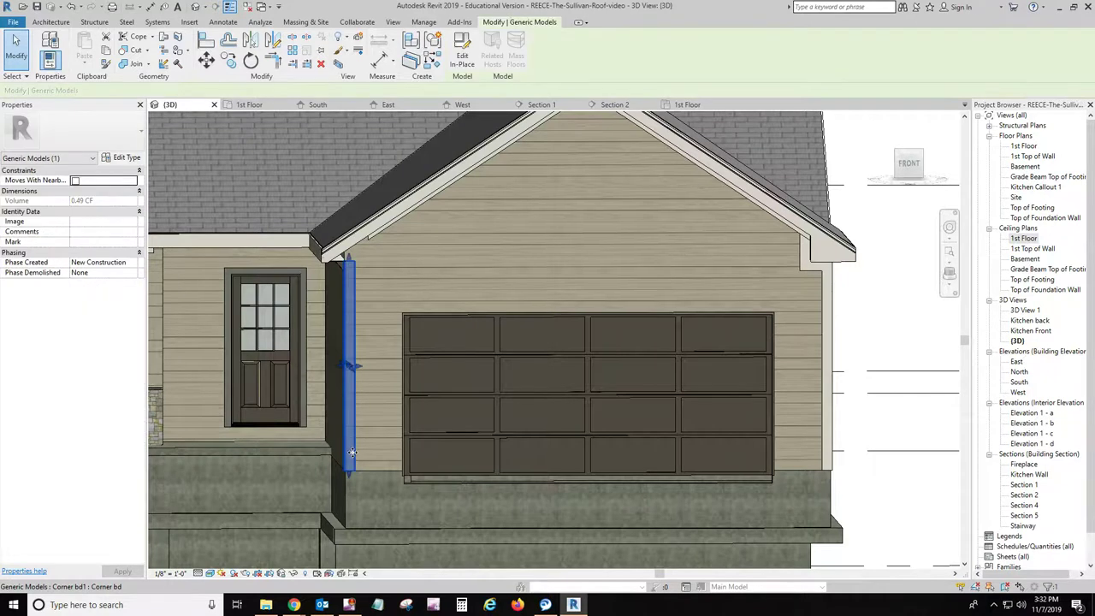
{"action": "left_click", "coordinate": [250, 104]}
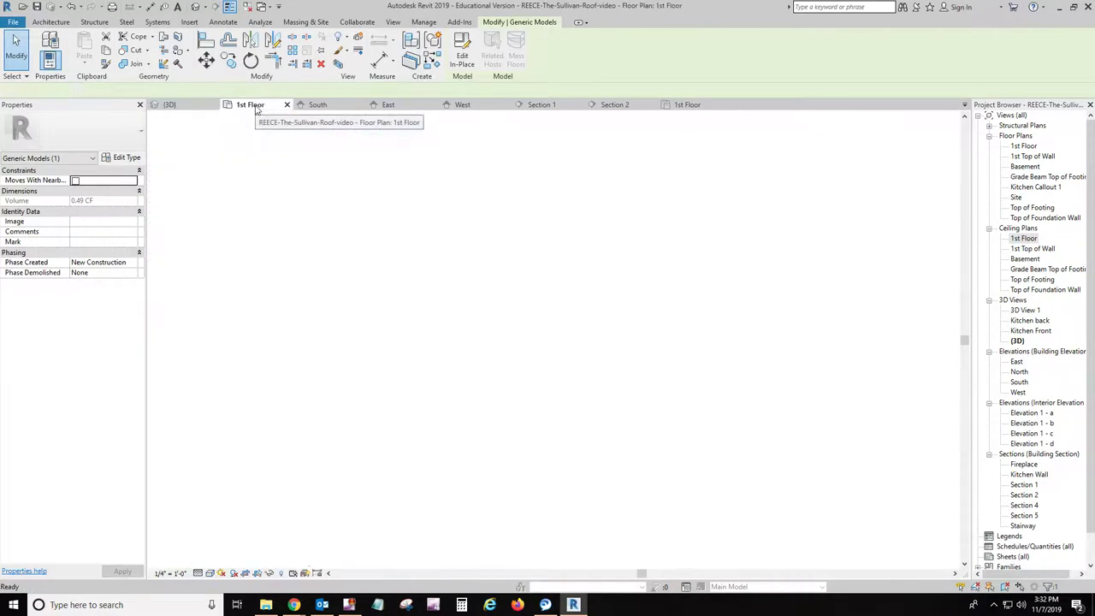
{"action": "left_click", "coordinate": [459, 50]}
{"action": "scroll", "coordinate": [562, 511], "scroll_direction": "up", "scroll_amount": 3}
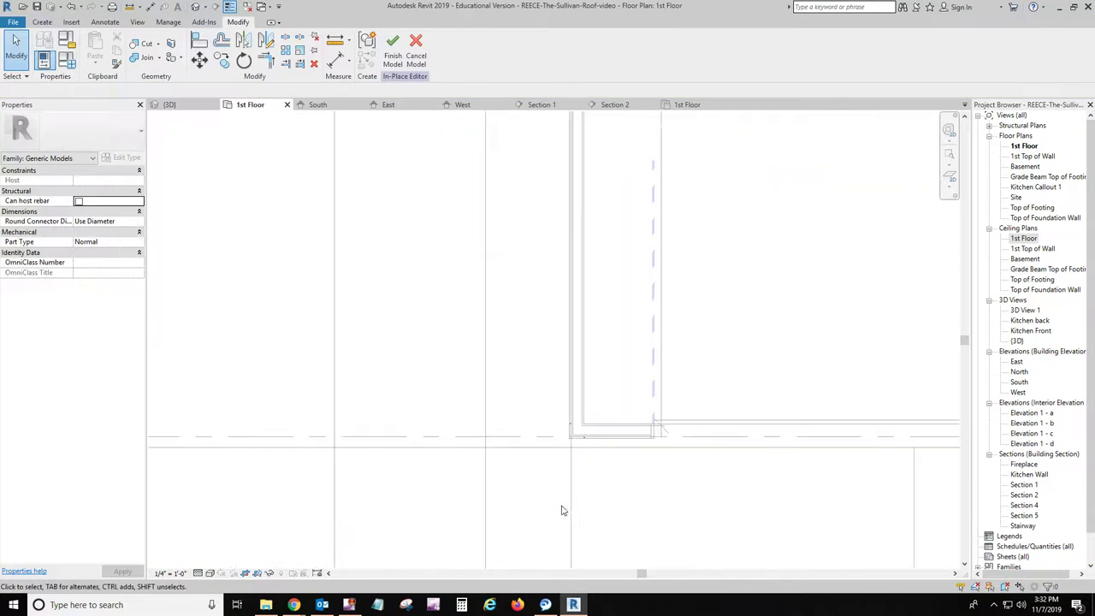
{"action": "scroll", "coordinate": [574, 476], "scroll_direction": "down", "scroll_amount": 2}
{"action": "scroll", "coordinate": [570, 398], "scroll_direction": "down", "scroll_amount": 1}
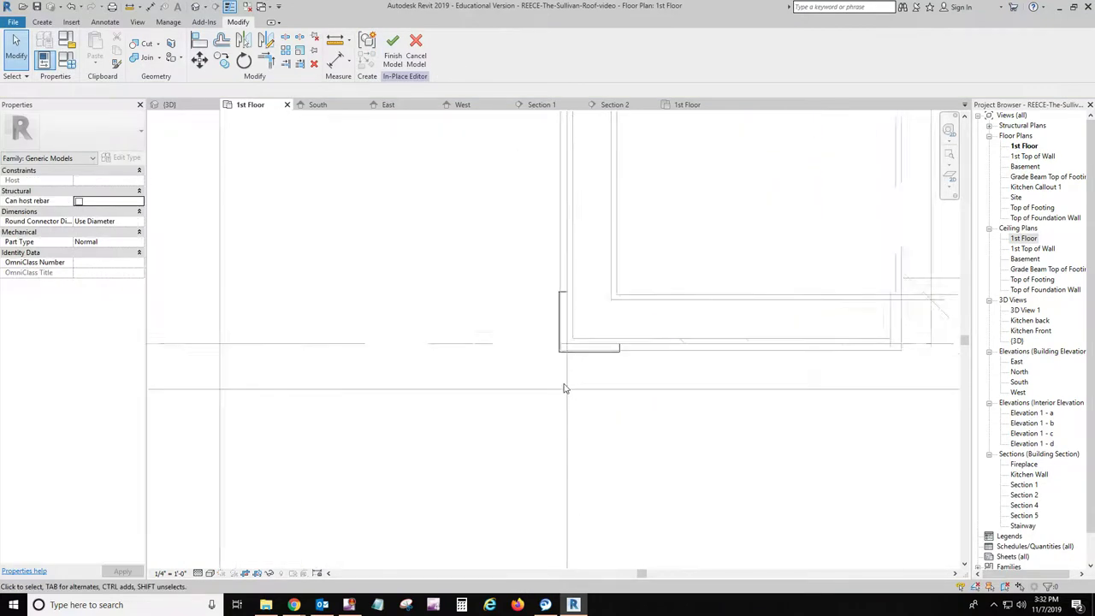
{"action": "scroll", "coordinate": [564, 389], "scroll_direction": "up", "scroll_amount": 2}
{"action": "left_click", "coordinate": [599, 334]}
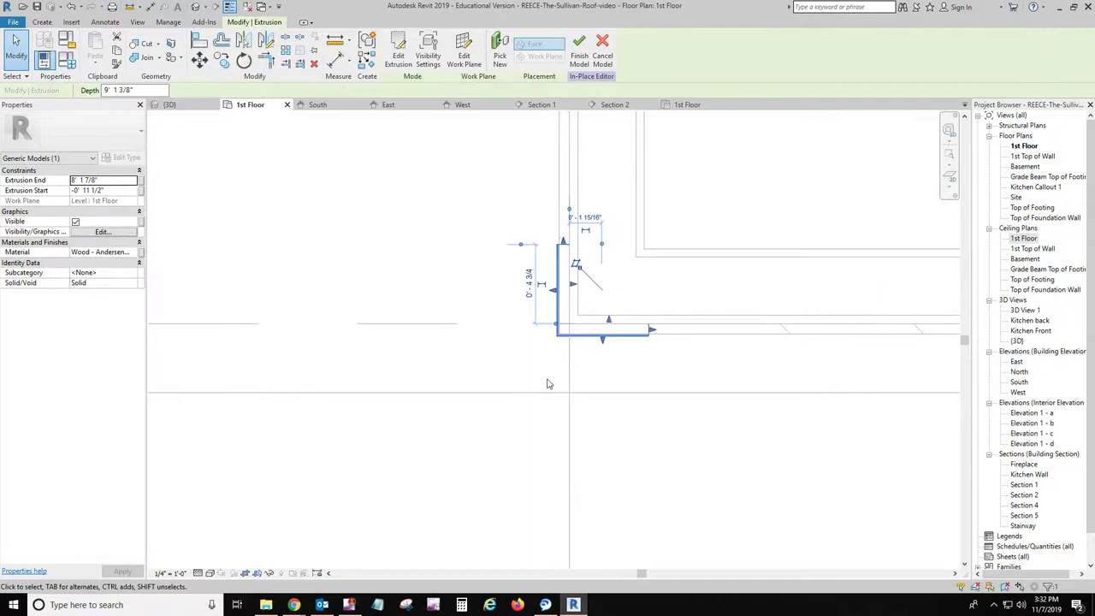
{"action": "scroll", "coordinate": [539, 371], "scroll_direction": "up", "scroll_amount": 2}
{"action": "middle_click_drag", "start_coordinate": [537, 366], "coordinate": [515, 380]}
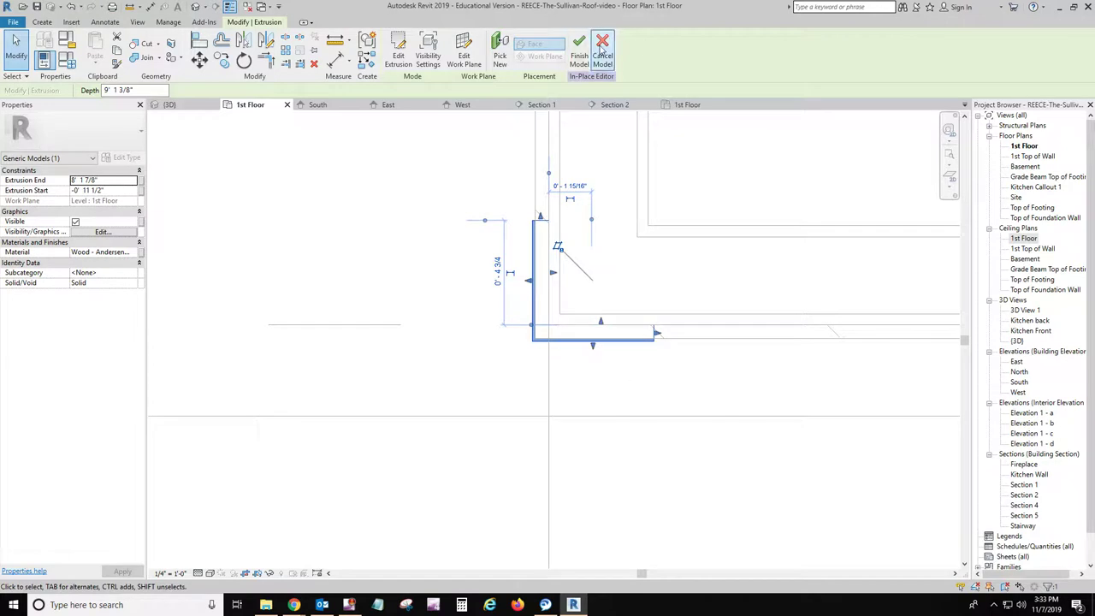
{"action": "left_click", "coordinate": [601, 49]}
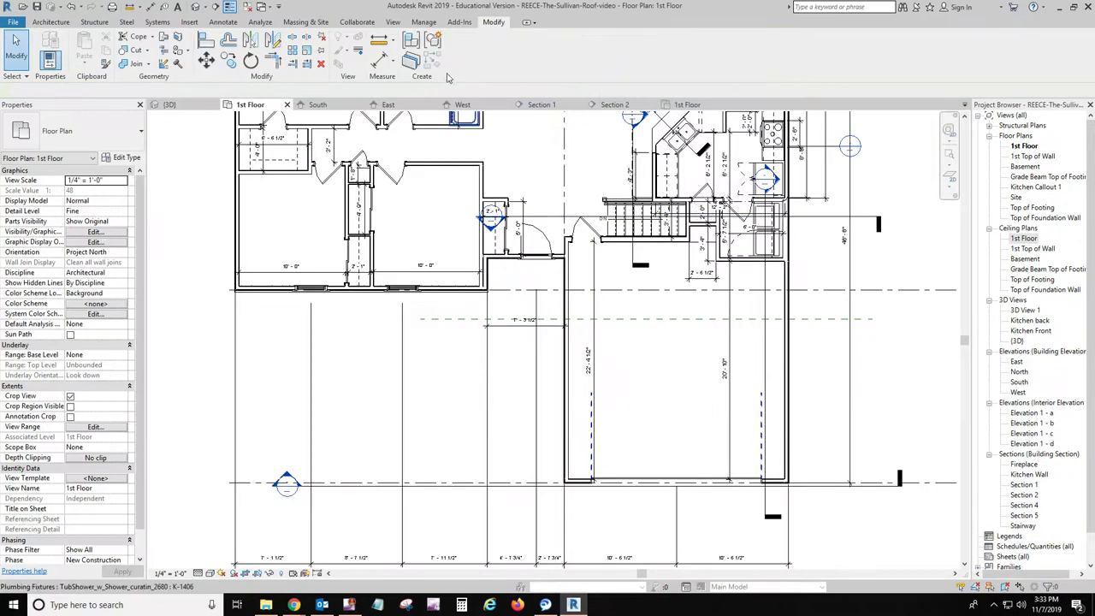
Return to the 3D view and orbit to a steep view of the eave above the corner board
{"action": "left_click", "coordinate": [175, 106]}
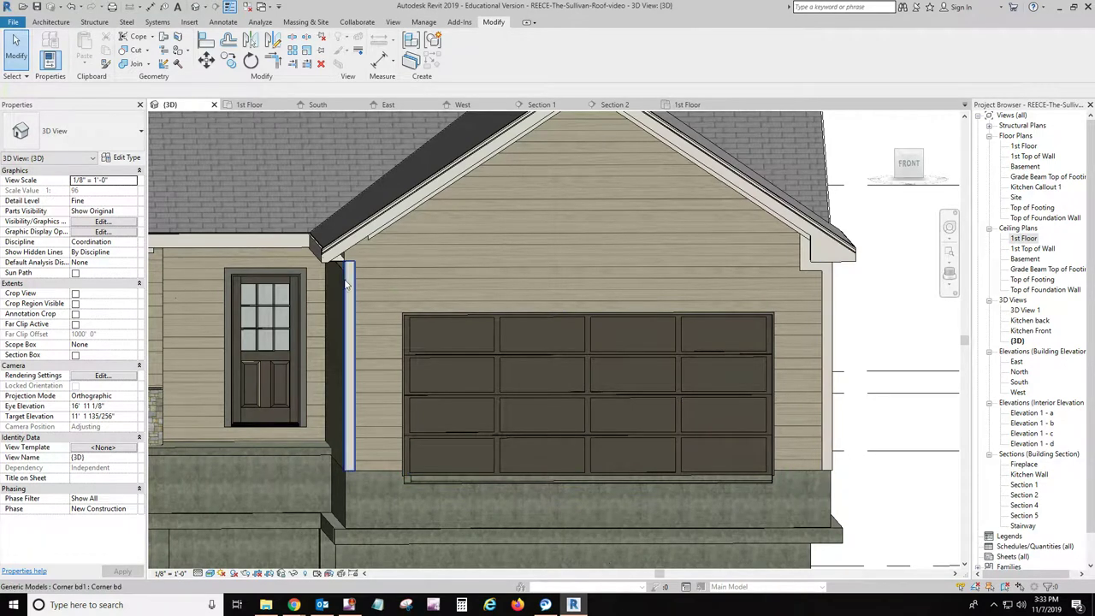
{"action": "scroll", "coordinate": [344, 284], "scroll_direction": "up", "scroll_amount": 7}
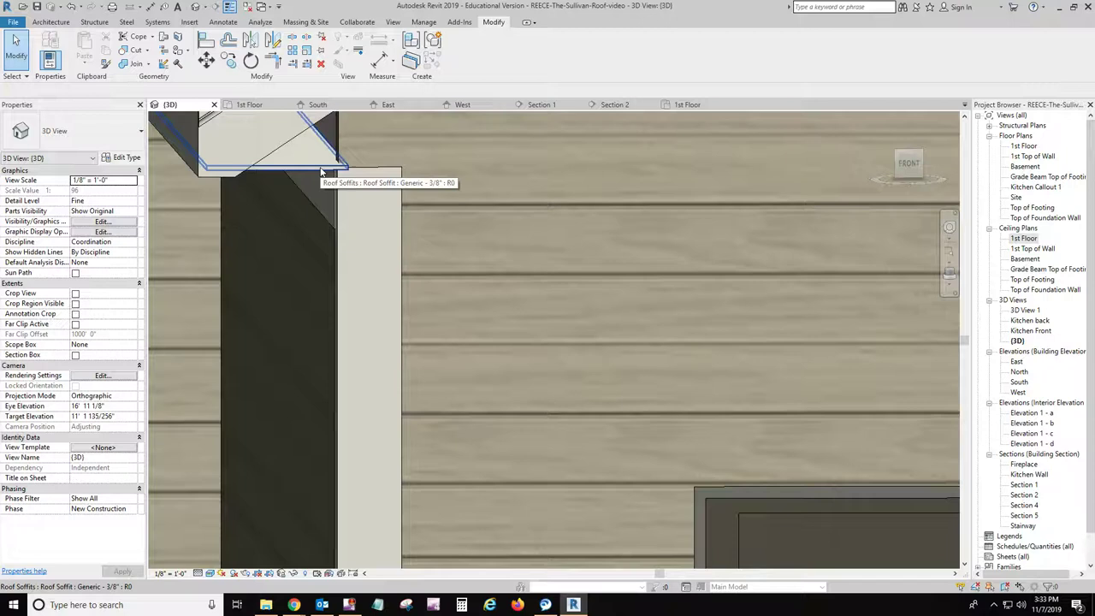
{"action": "middle_click_drag", "start_coordinate": [321, 172], "coordinate": [416, 435], "text": "shift"}
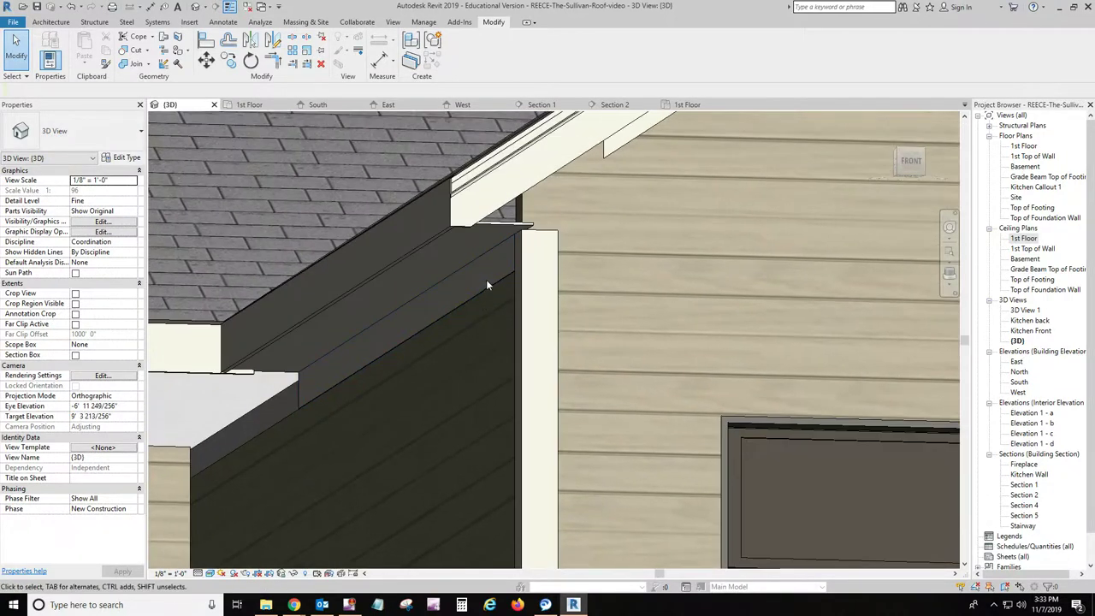
{"action": "middle_click_drag", "start_coordinate": [488, 287], "coordinate": [651, 317], "text": "shift"}
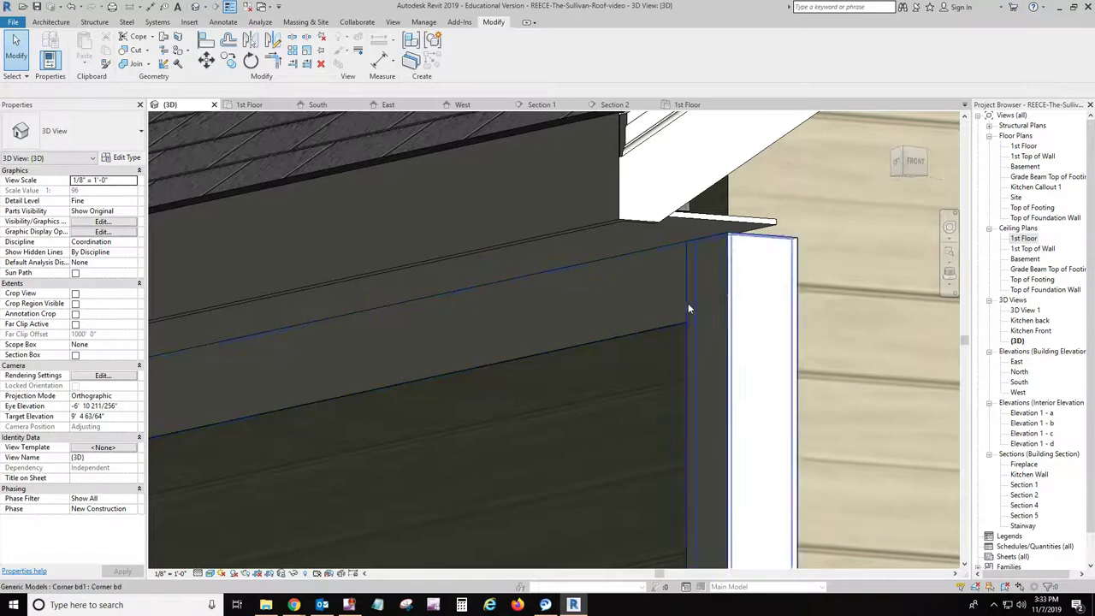
{"action": "mouse_move", "coordinate": [661, 305]}
{"action": "middle_mouse_down", "text": "shift"}
{"action": "mouse_move", "coordinate": [585, 325]}
{"action": "mouse_move", "coordinate": [628, 274]}
{"action": "mouse_move", "coordinate": [661, 348]}
{"action": "middle_mouse_up", "text": "shift"}
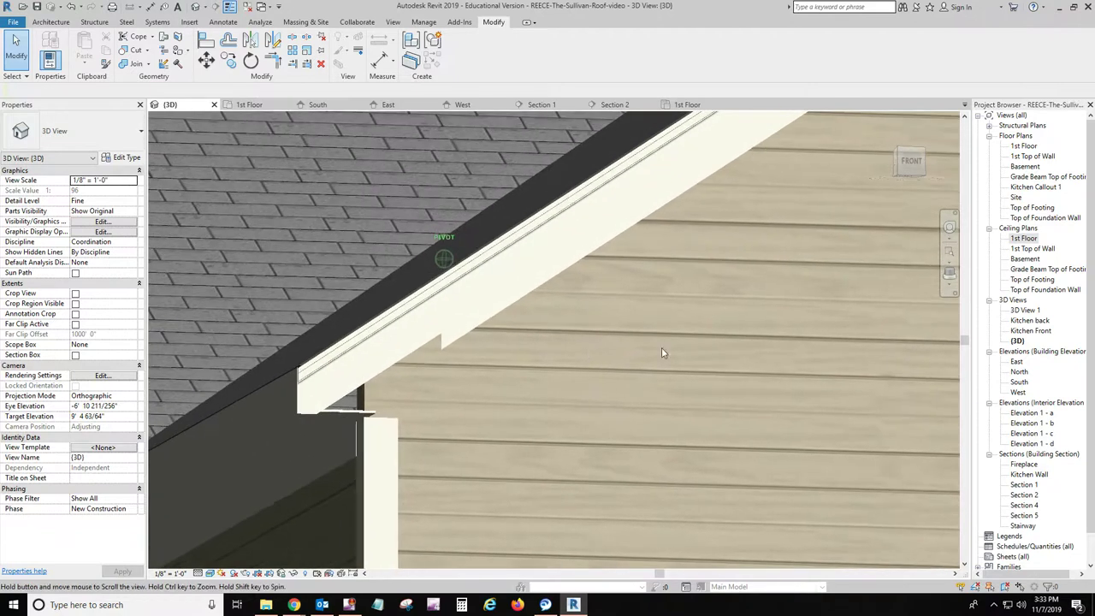
Switch the 3D view to the Wireframe visual style
{"action": "left_click", "coordinate": [514, 306]}
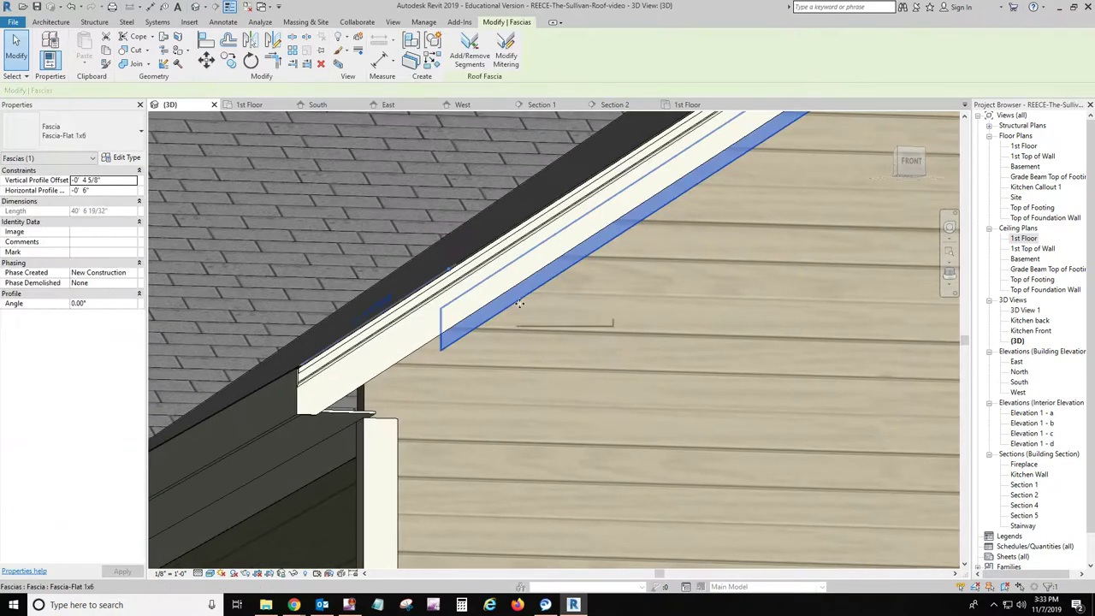
{"action": "left_click", "coordinate": [210, 574]}
{"action": "left_click", "coordinate": [239, 514]}
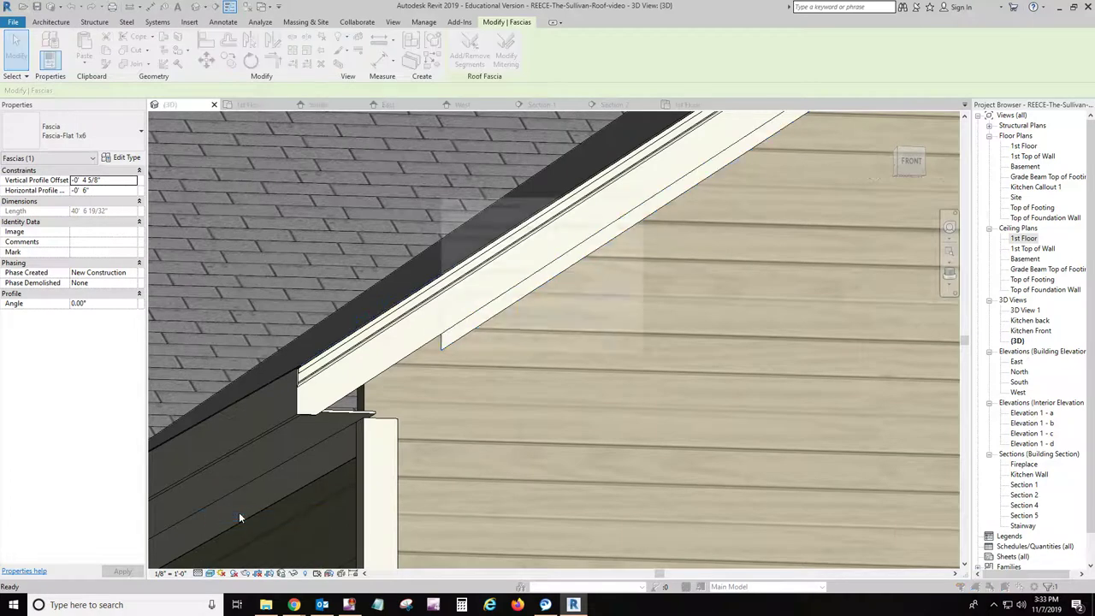
{"action": "left_click", "coordinate": [622, 346]}
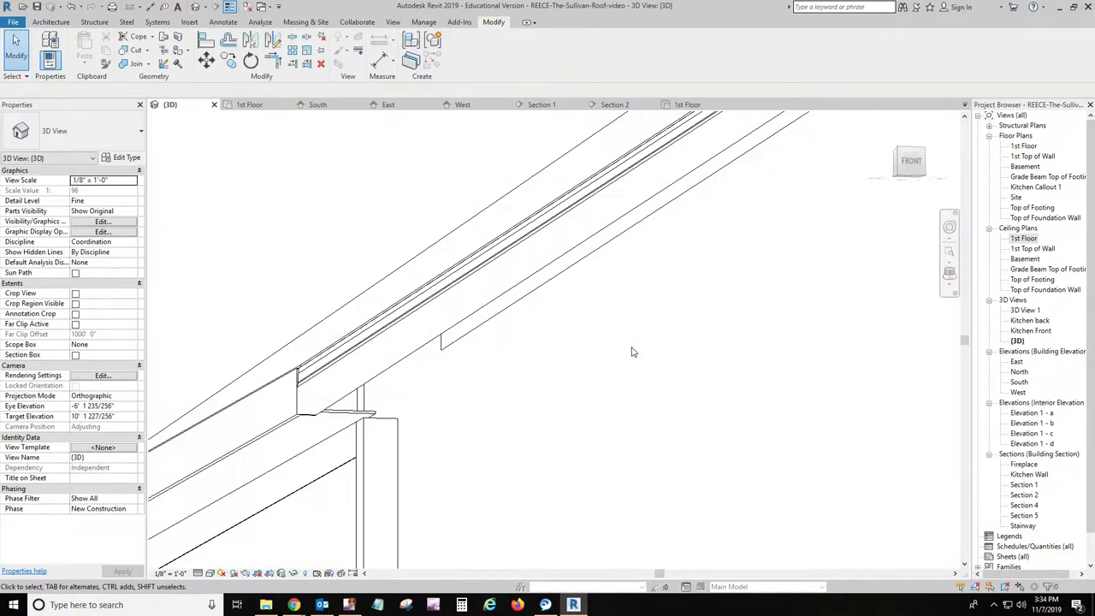
Extend the gable fascia by setting its end distance to 2' 3 5/16" (length 40' 7 47/64")
{"action": "left_click", "coordinate": [490, 321]}
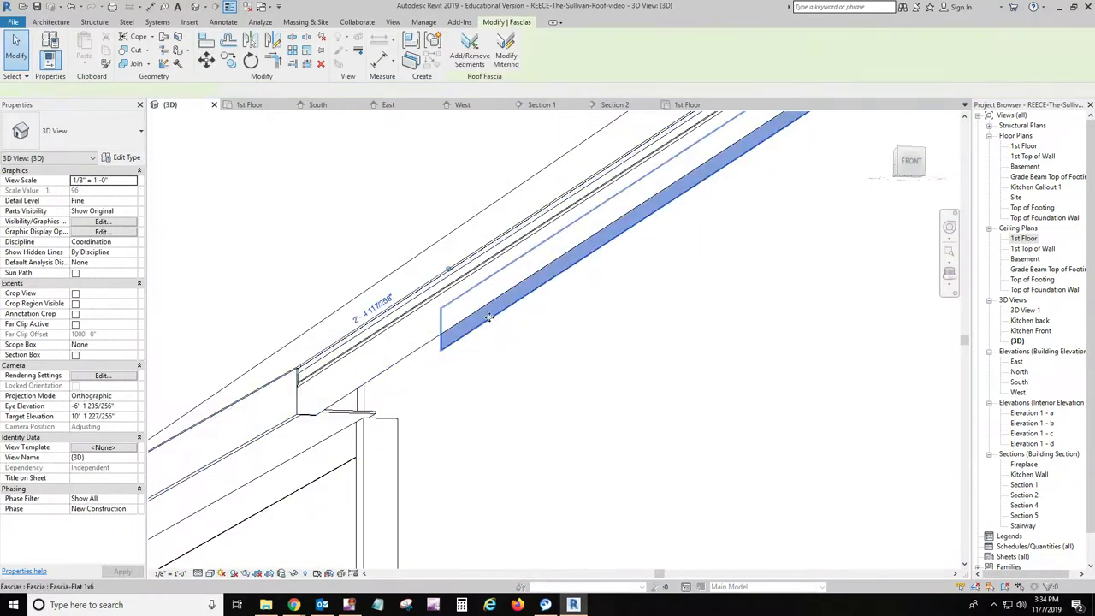
{"action": "left_click", "coordinate": [366, 308]}
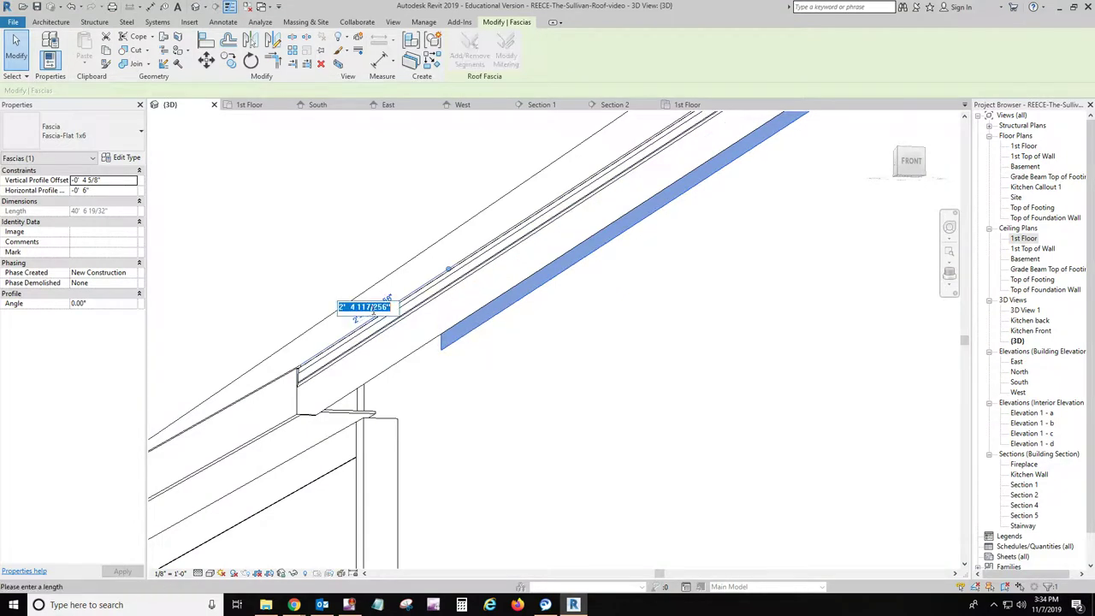
{"action": "left_click", "coordinate": [351, 308]}
{"action": "key", "text": "Delete"}
{"action": "type", "text": "3"}
{"action": "key", "text": "Delete"}
{"action": "key", "text": "Delete"}
{"action": "key", "text": "Delete"}
{"action": "key", "text": "Delete"}
{"action": "type", "text": "5"}
{"action": "key", "text": "Return"}
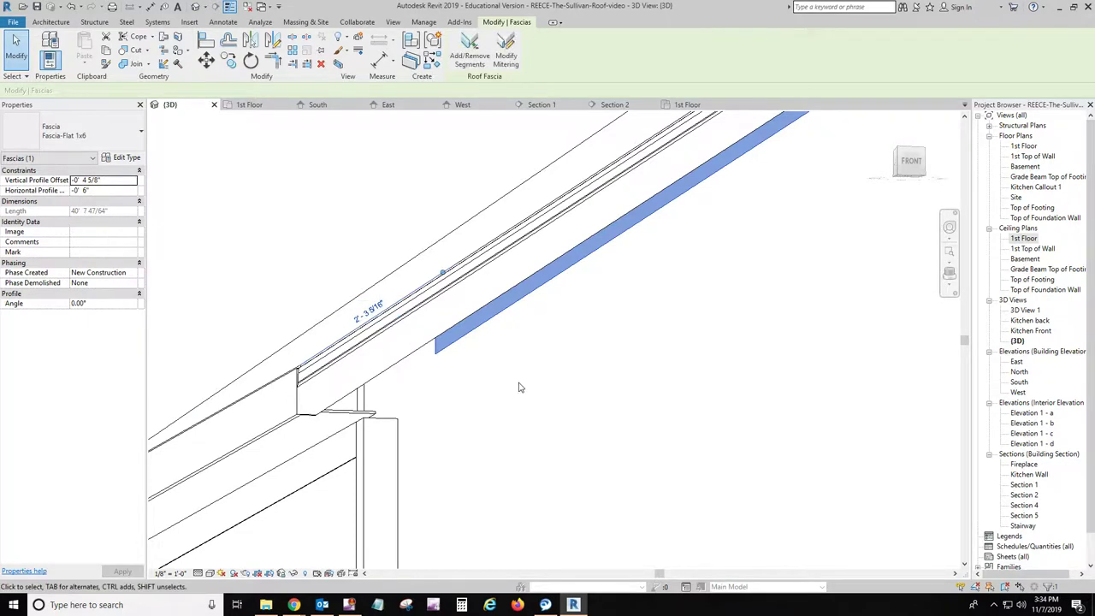
{"action": "left_click", "coordinate": [519, 388]}
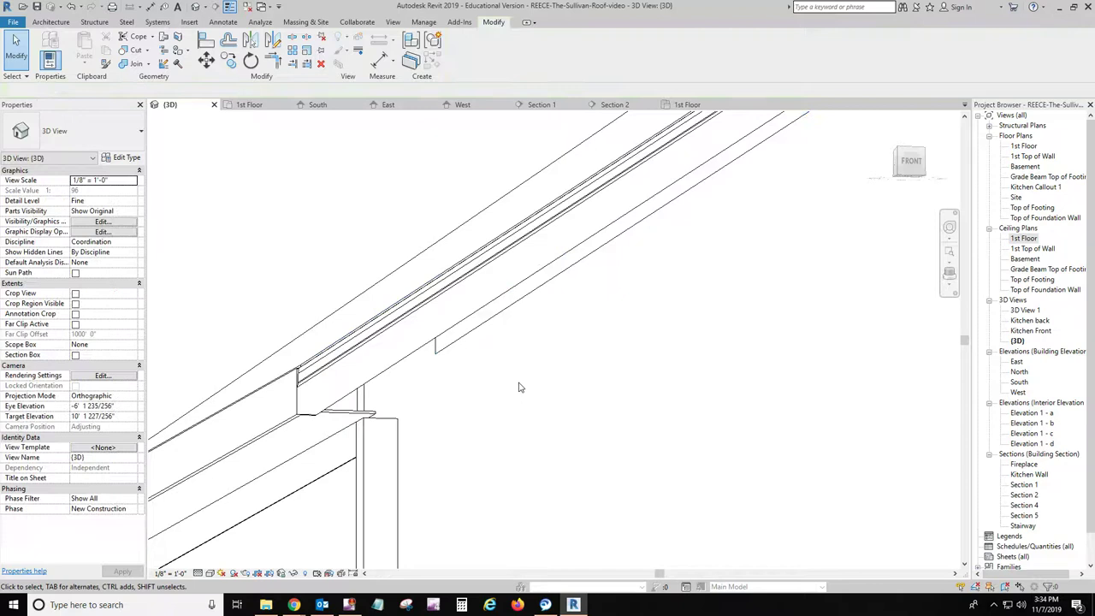
{"action": "scroll", "coordinate": [553, 387], "scroll_direction": "down", "scroll_amount": 4}
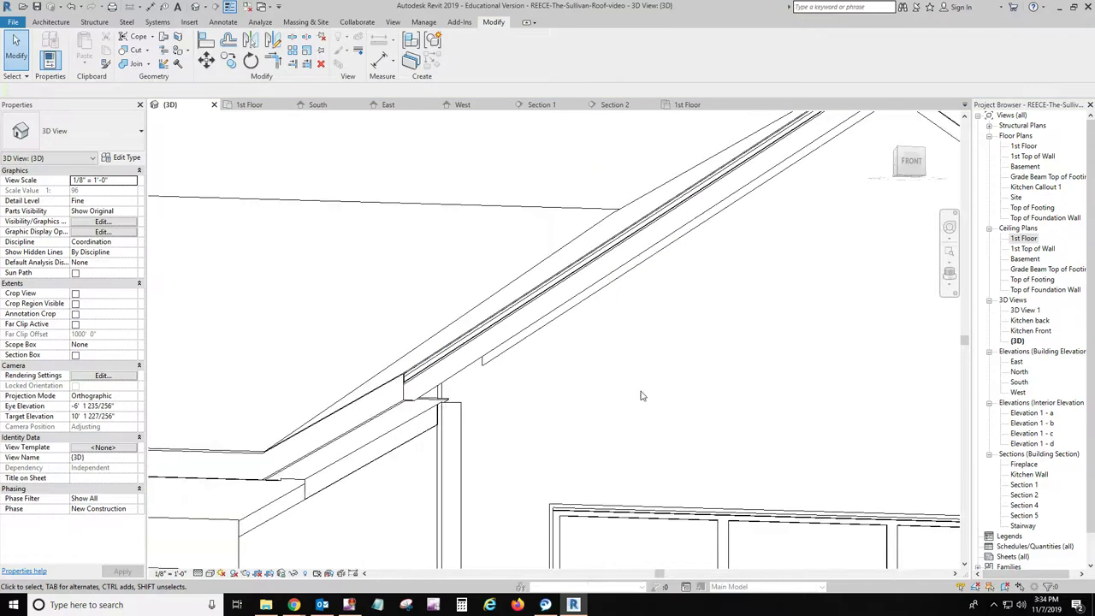
{"action": "middle_click_drag", "start_coordinate": [667, 387], "coordinate": [518, 389]}
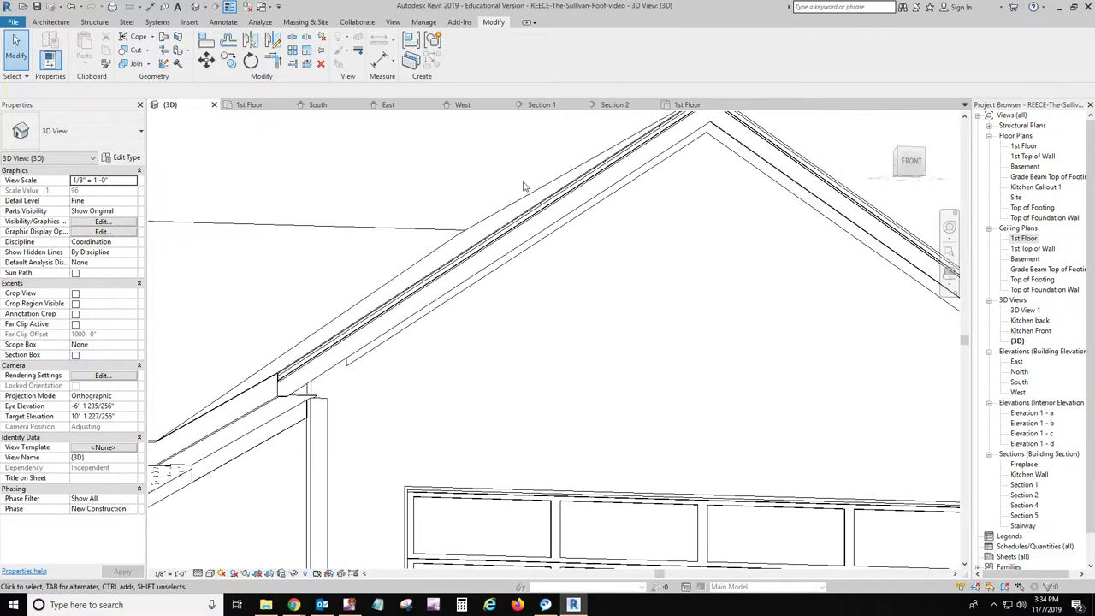
Select the gable fascia in the South elevation, showing its -0' 4 5/8" vertical profile offset
{"action": "left_click", "coordinate": [319, 105]}
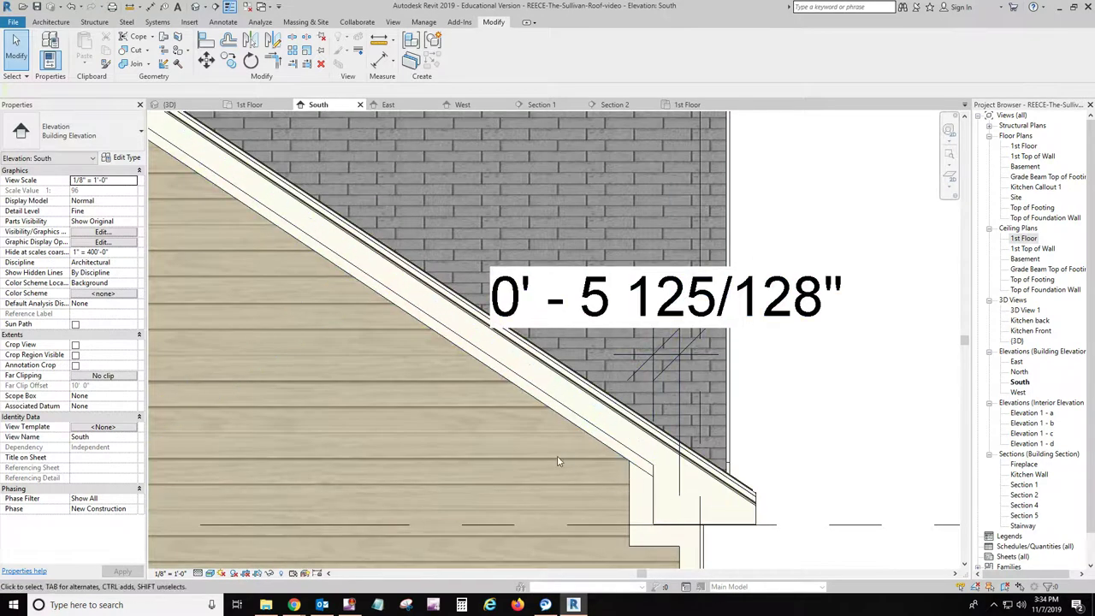
{"action": "left_click", "coordinate": [593, 440]}
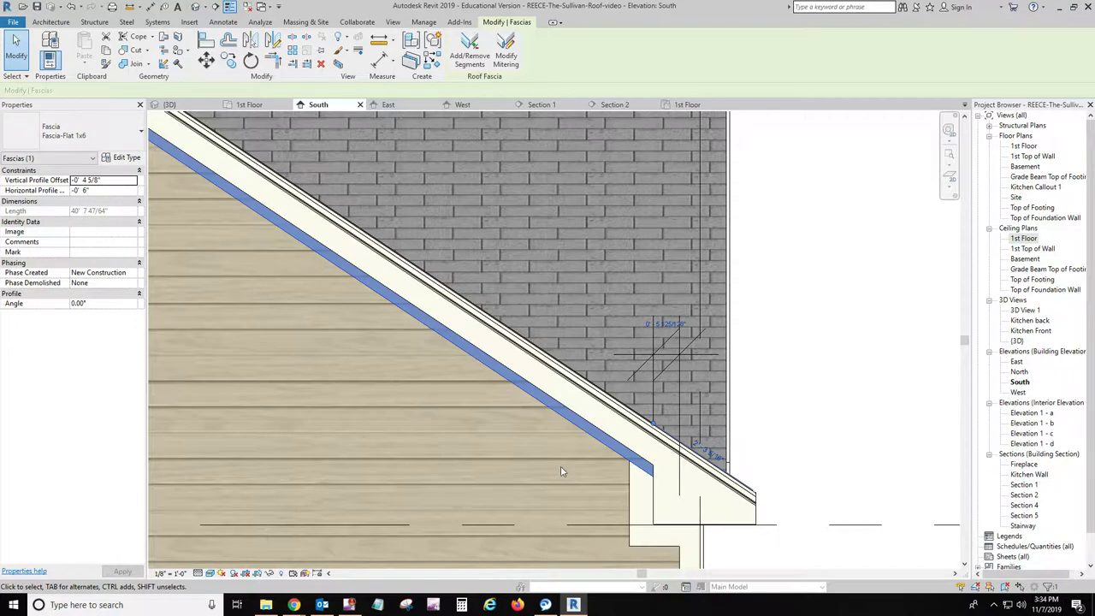
{"action": "scroll", "coordinate": [519, 462], "scroll_direction": "down", "scroll_amount": 2}
{"action": "middle_click_drag", "start_coordinate": [519, 462], "coordinate": [562, 465]}
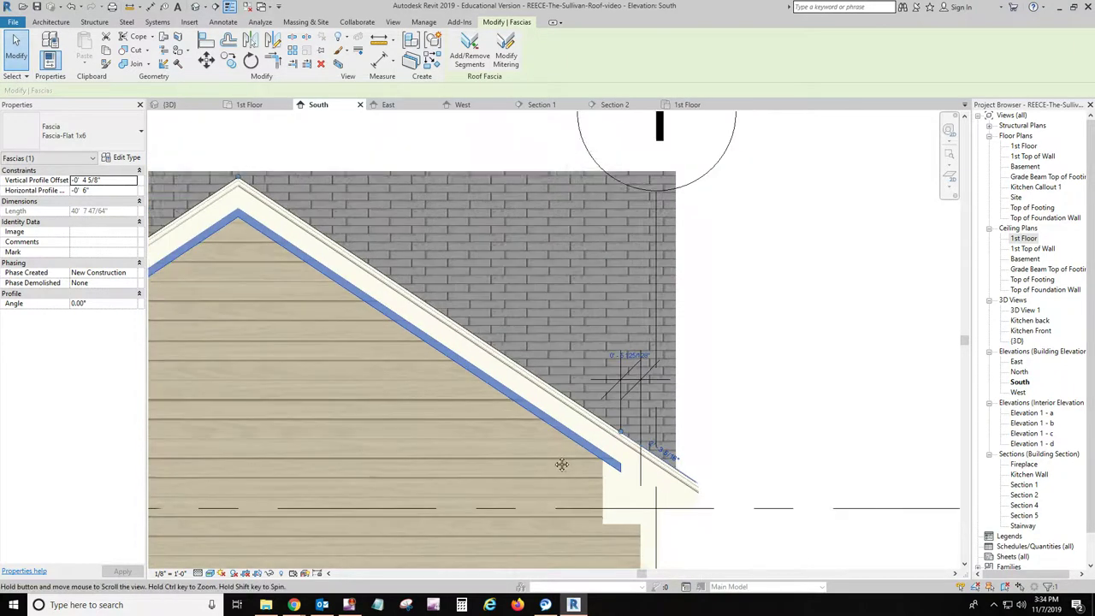
{"action": "scroll", "coordinate": [562, 465], "scroll_direction": "down", "scroll_amount": 1}
{"action": "scroll", "coordinate": [643, 451], "scroll_direction": "up", "scroll_amount": 1}
{"action": "scroll", "coordinate": [570, 453], "scroll_direction": "up", "scroll_amount": 1}
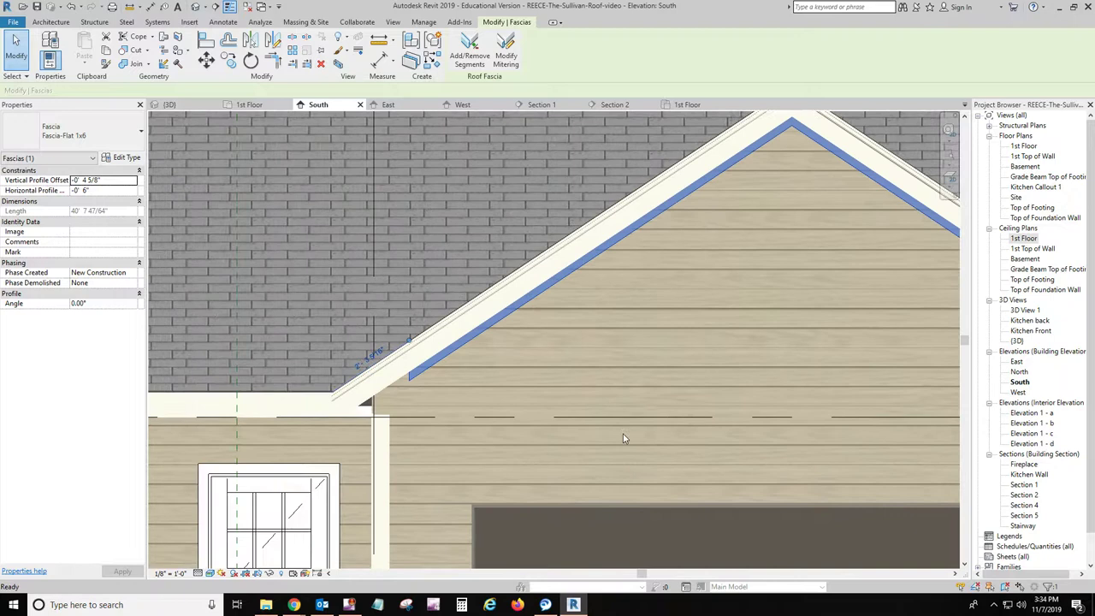
Pan along the gable rake to follow the fascia down to the eaves, then deselect it
{"action": "scroll", "coordinate": [623, 435], "scroll_direction": "down", "scroll_amount": 1}
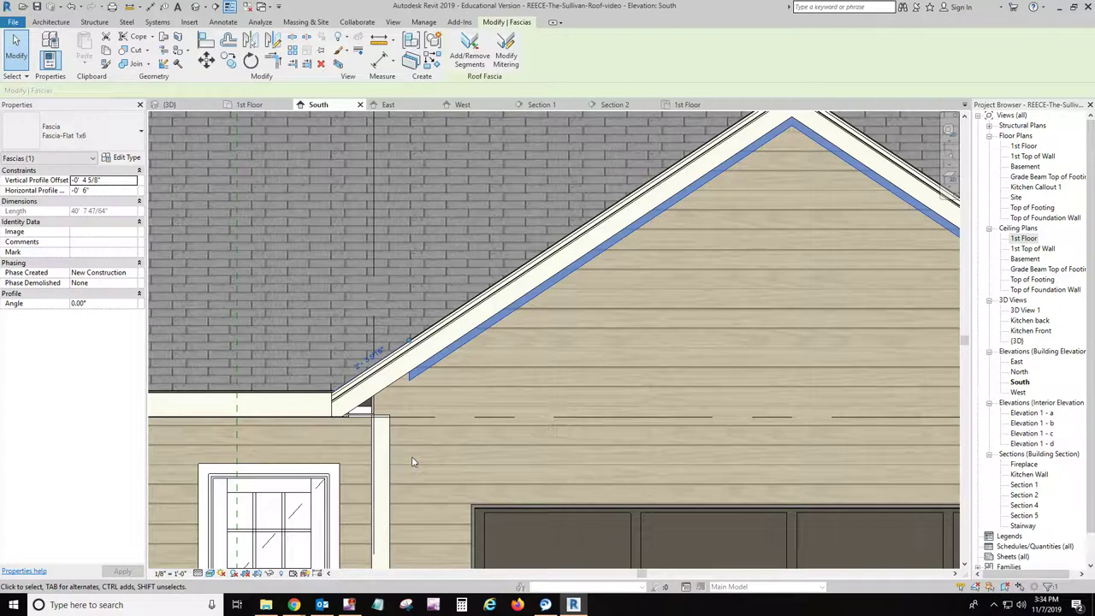
{"action": "scroll", "coordinate": [414, 461], "scroll_direction": "down", "scroll_amount": 1}
{"action": "scroll", "coordinate": [420, 457], "scroll_direction": "up", "scroll_amount": 1}
{"action": "middle_click_drag", "start_coordinate": [420, 457], "coordinate": [452, 425]}
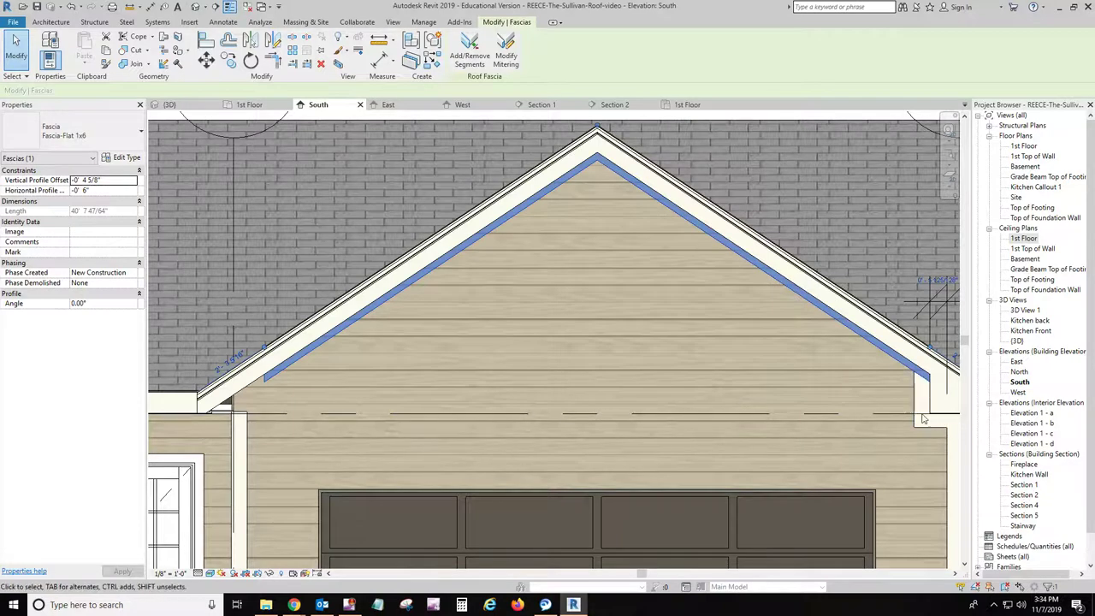
{"action": "scroll", "coordinate": [231, 419], "scroll_direction": "up", "scroll_amount": 2}
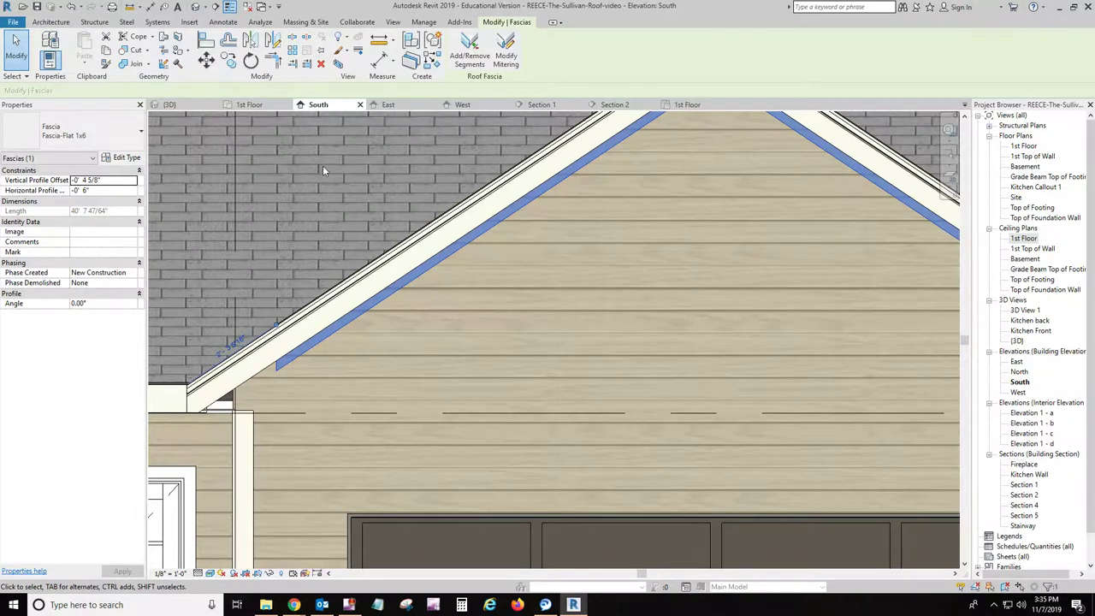
{"action": "middle_click_drag", "start_coordinate": [314, 436], "coordinate": [391, 431]}
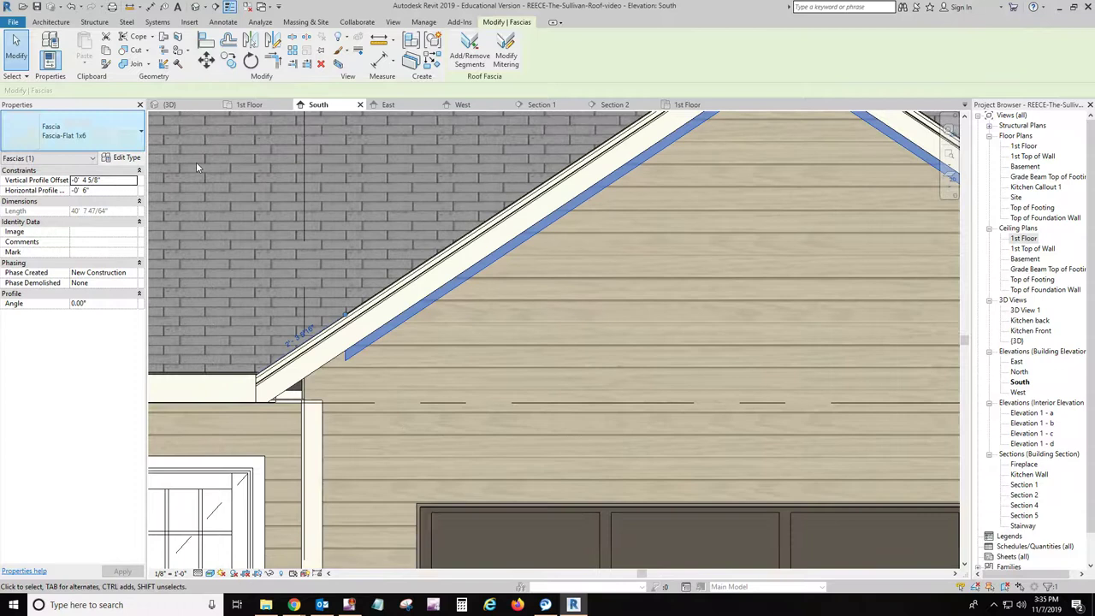
{"action": "key", "text": "Escape"}
{"action": "key", "text": "Escape"}
Create a new in-place model in the Generic Models category
{"action": "left_click", "coordinate": [51, 22]}
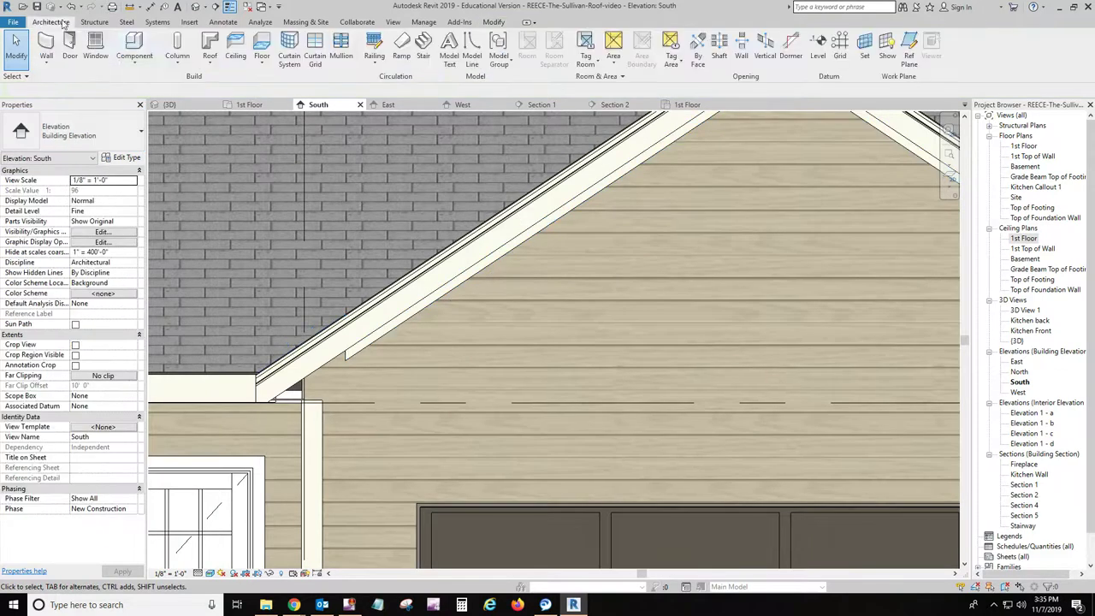
{"action": "left_click", "coordinate": [122, 60]}
{"action": "left_click", "coordinate": [141, 106]}
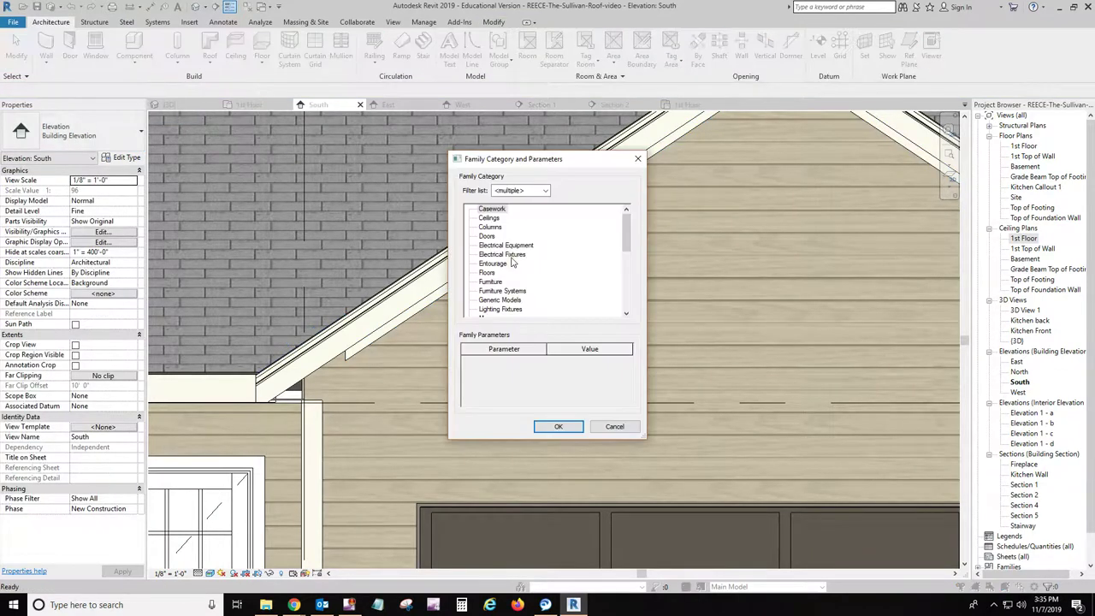
{"action": "left_click", "coordinate": [503, 300]}
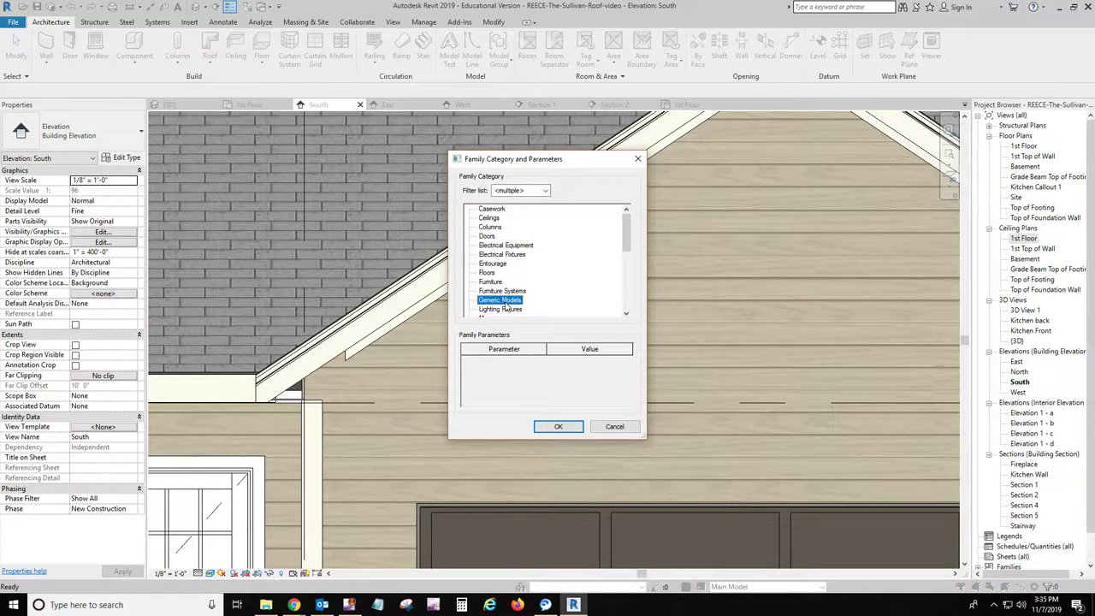
{"action": "left_click", "coordinate": [556, 427]}
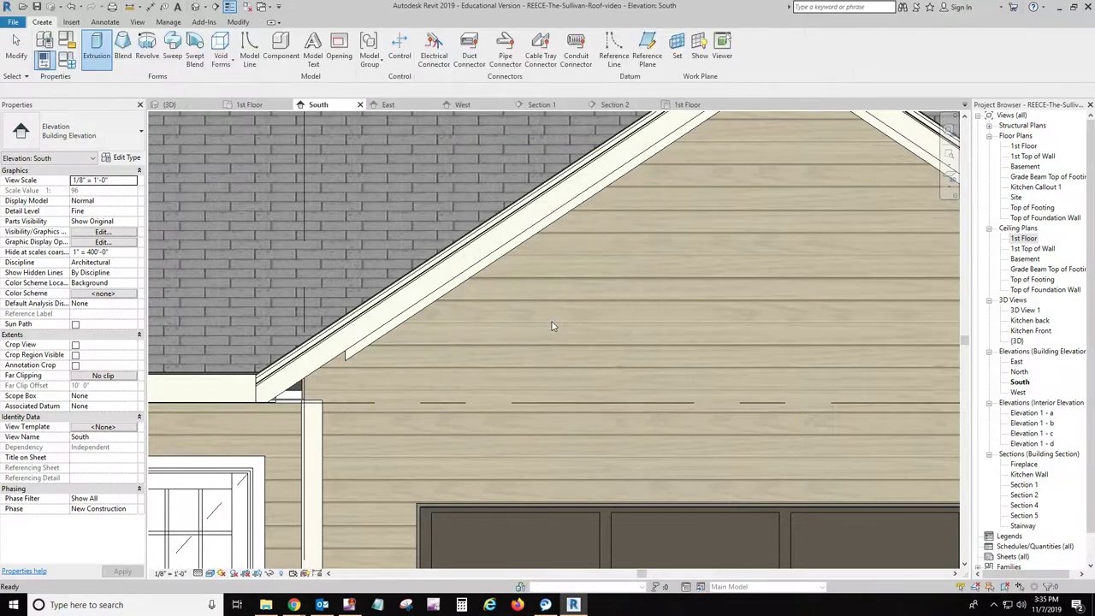
Start an extrusion with Grid : 4 as its work plane
{"action": "left_click", "coordinate": [96, 47]}
{"action": "left_click", "coordinate": [463, 301]}
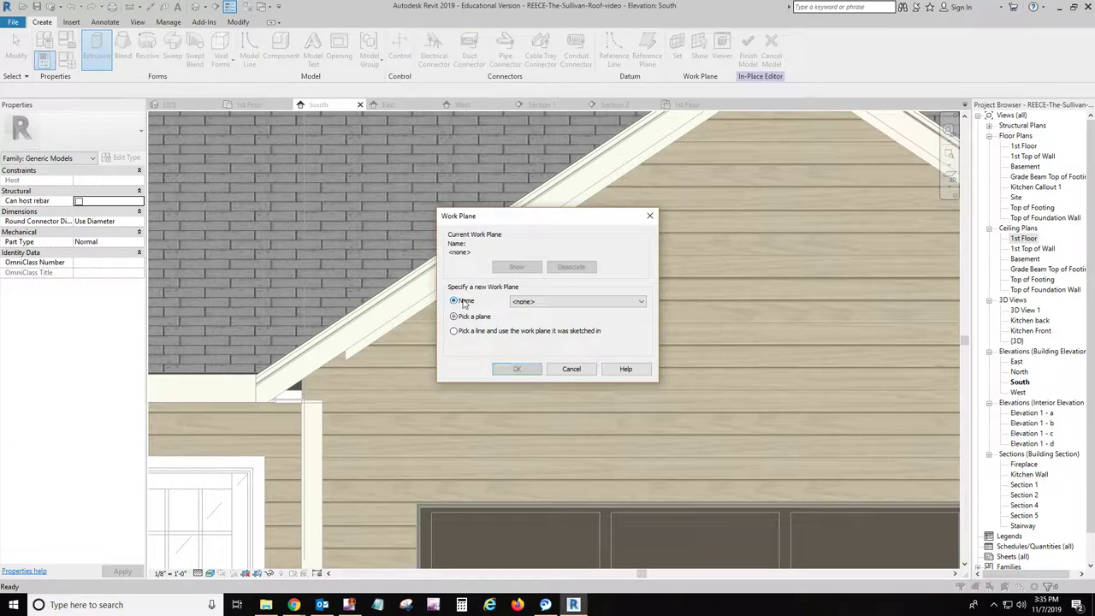
{"action": "left_click", "coordinate": [561, 304]}
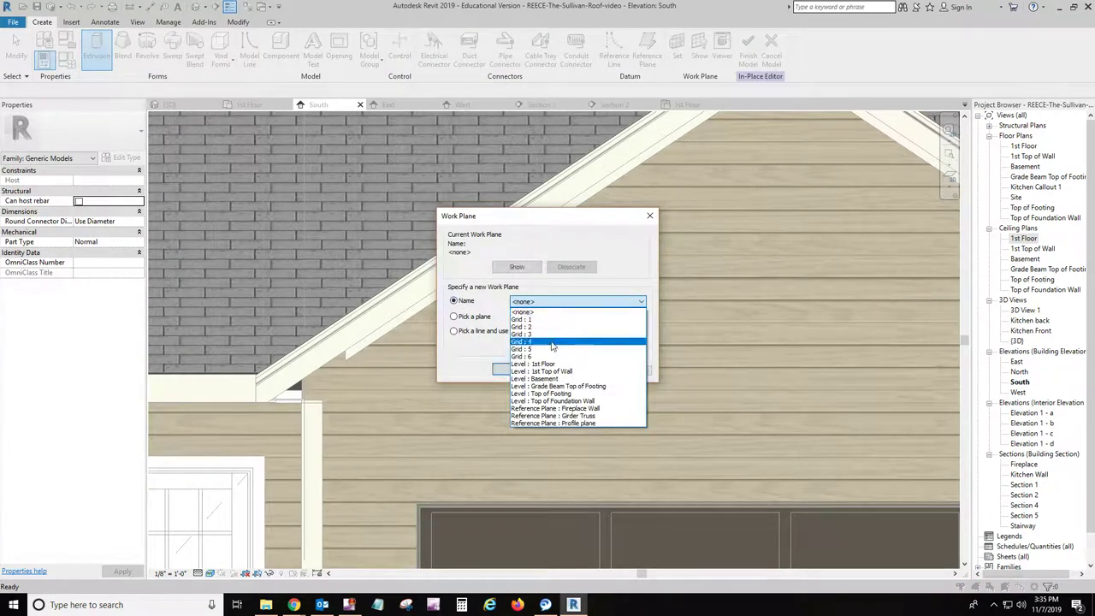
{"action": "left_click", "coordinate": [552, 342]}
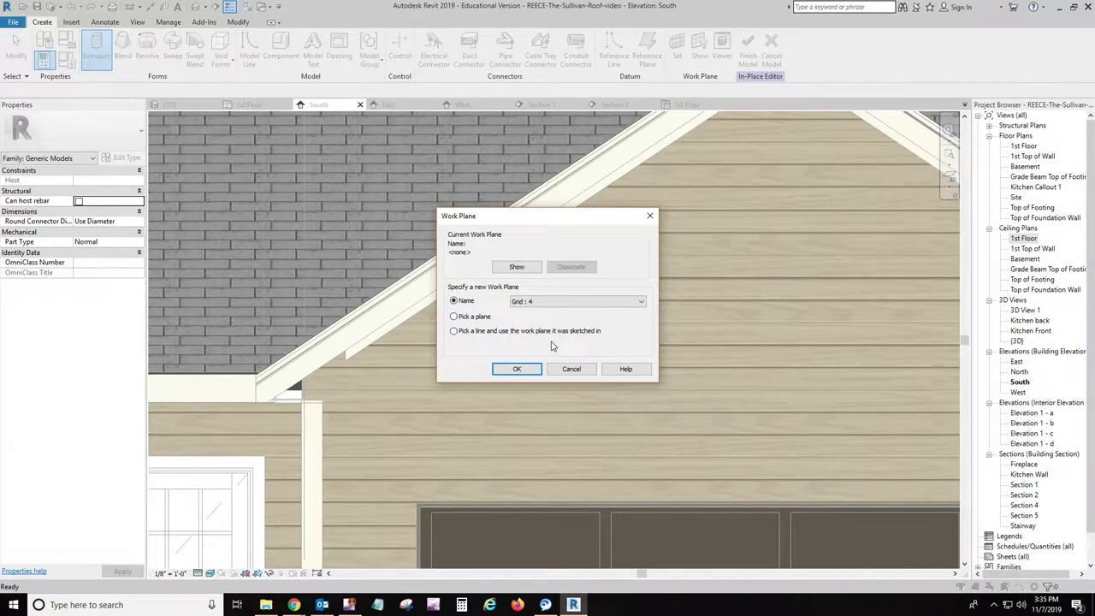
{"action": "left_click", "coordinate": [518, 369]}
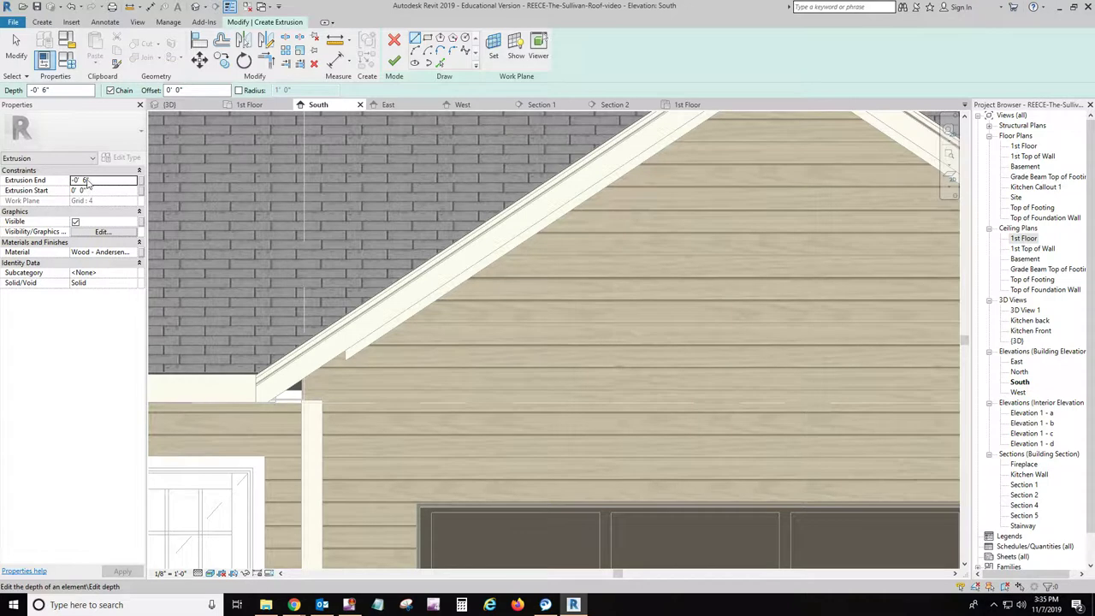
Set the extrusion end to -0' 0 3/4"
{"action": "key", "text": "Return"}
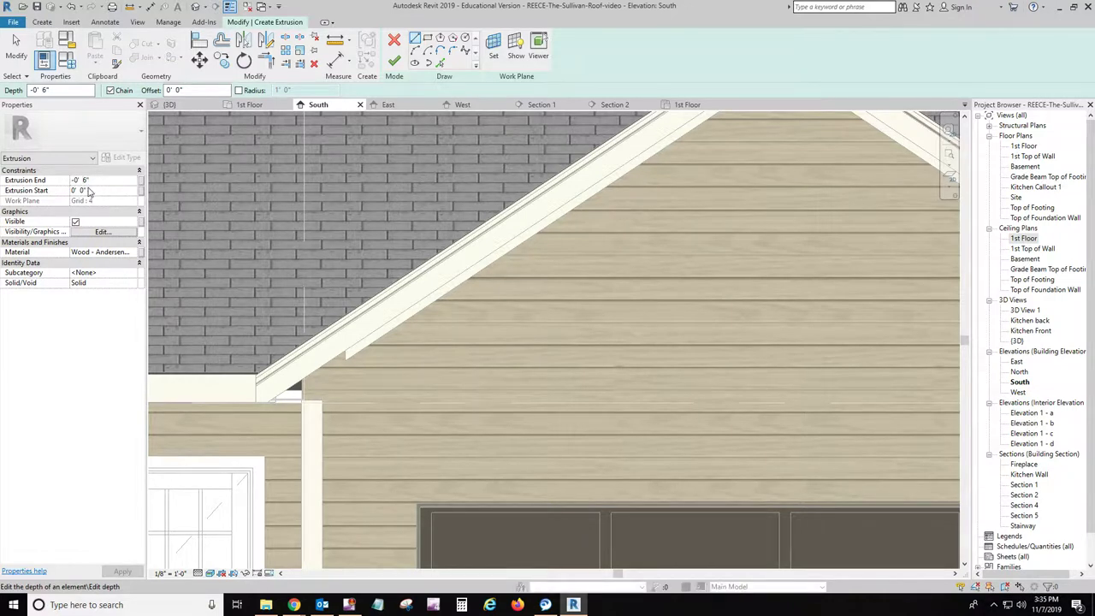
{"action": "key", "text": "BackSpace"}
{"action": "key", "text": "BackSpace"}
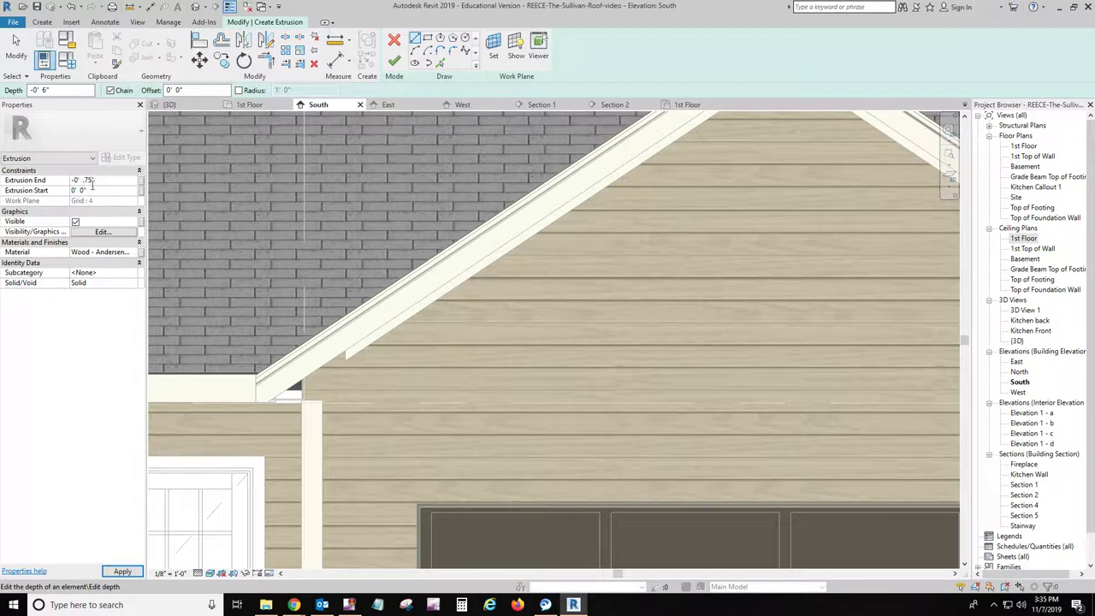
{"action": "type", "text": ".75\""}
{"action": "key", "text": "Return"}
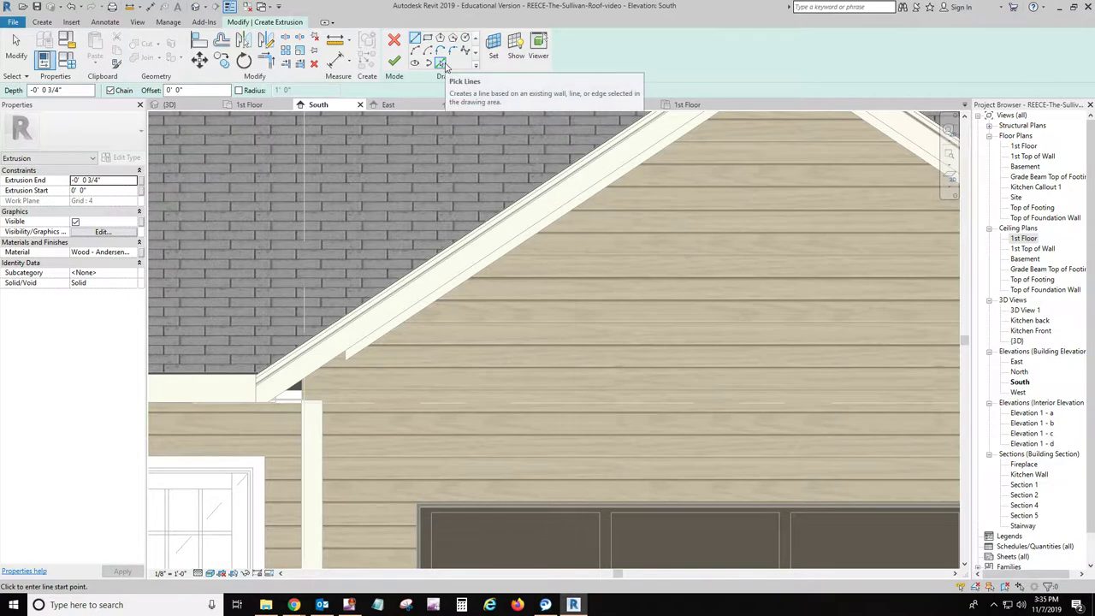
Pick the fascia edge as the first sketch line of the extrusion
{"action": "left_click", "coordinate": [442, 63]}
{"action": "scroll", "coordinate": [351, 373], "scroll_direction": "up", "scroll_amount": 4}
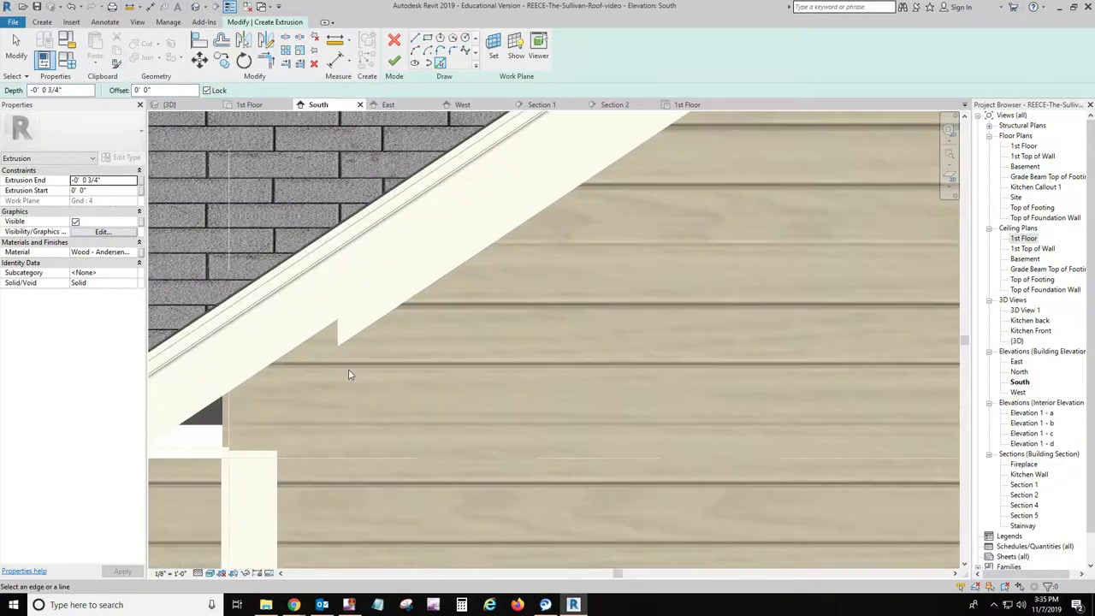
{"action": "left_click", "coordinate": [332, 325]}
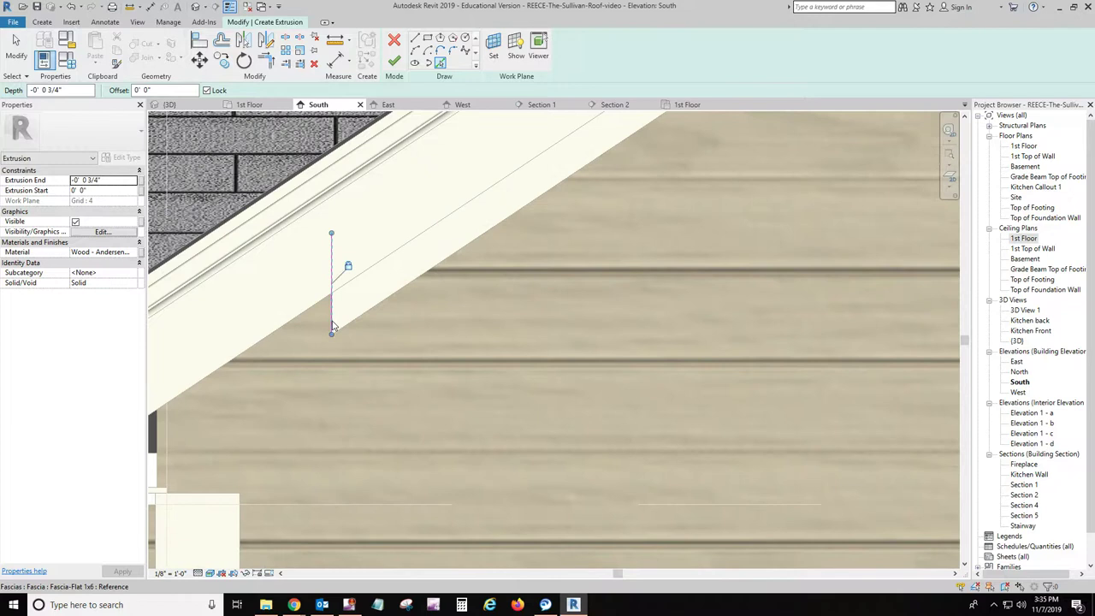
{"action": "scroll", "coordinate": [333, 327], "scroll_direction": "down", "scroll_amount": 4}
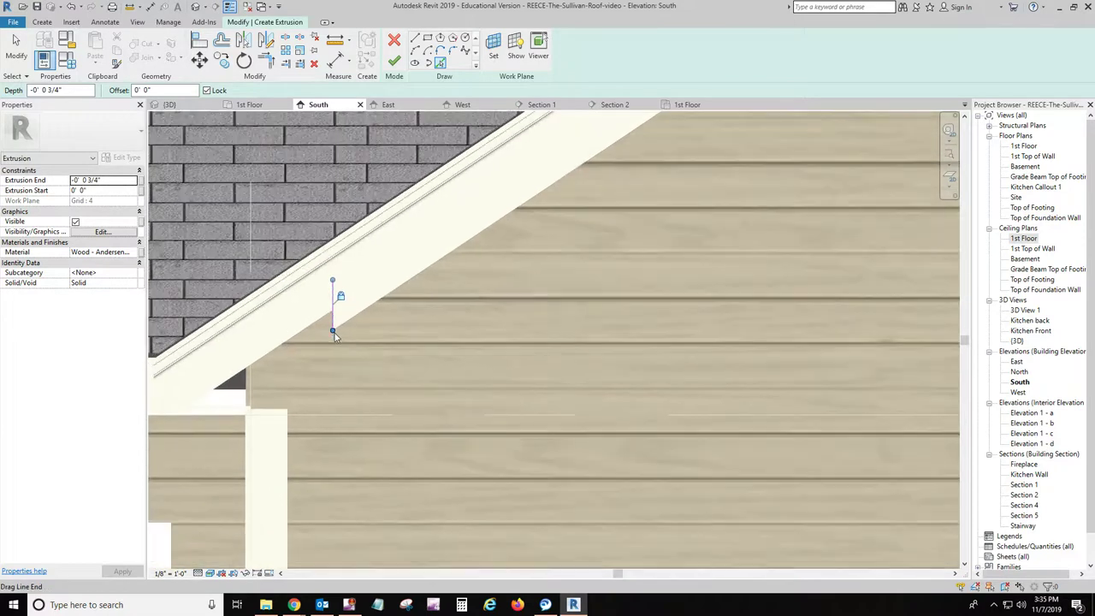
{"action": "scroll", "coordinate": [334, 336], "scroll_direction": "down", "scroll_amount": 3}
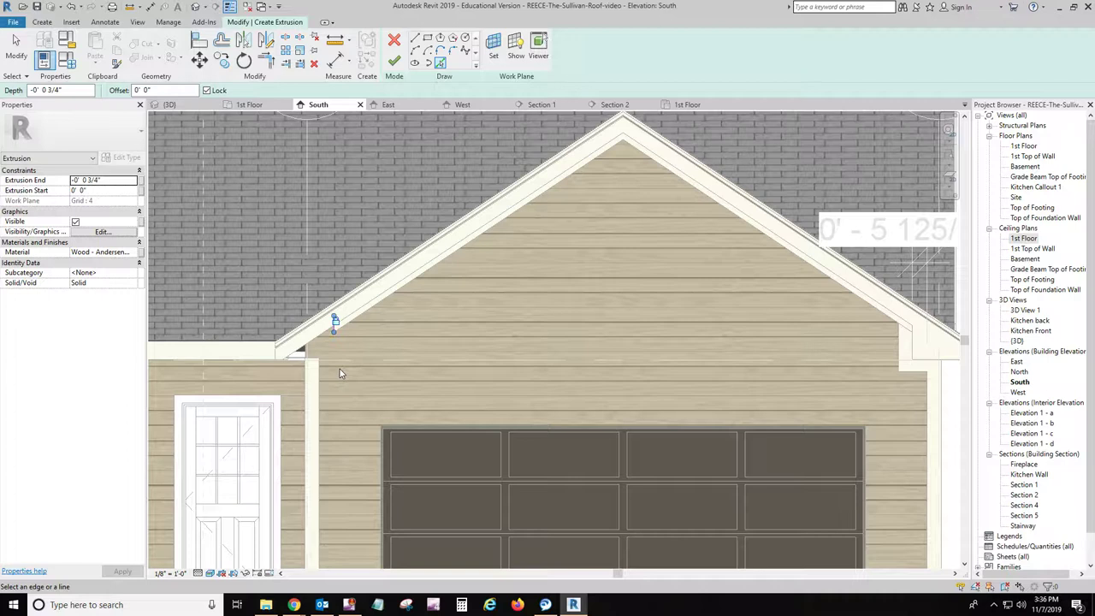
Frame the gable's left eave in Section 2, briefly checking the 1st Floor plan
{"action": "left_click", "coordinate": [620, 106]}
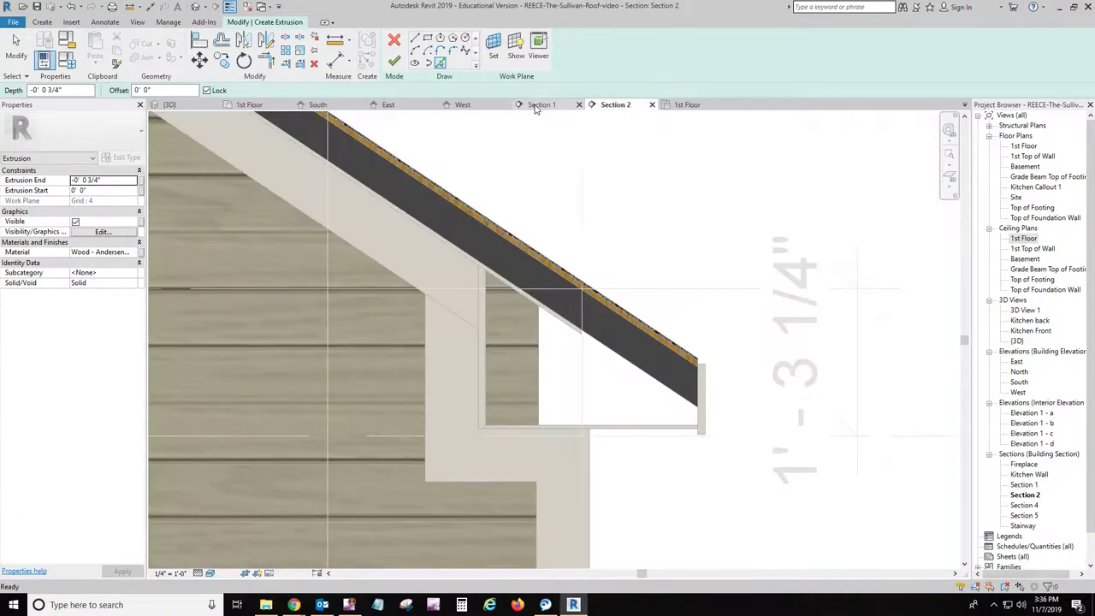
{"action": "scroll", "coordinate": [321, 355], "scroll_direction": "down", "scroll_amount": 2}
{"action": "mouse_move", "coordinate": [326, 355]}
{"action": "middle_mouse_down"}
{"action": "mouse_move", "coordinate": [556, 300]}
{"action": "mouse_move", "coordinate": [919, 311]}
{"action": "middle_mouse_up"}
{"action": "middle_click_drag", "start_coordinate": [333, 338], "coordinate": [664, 334]}
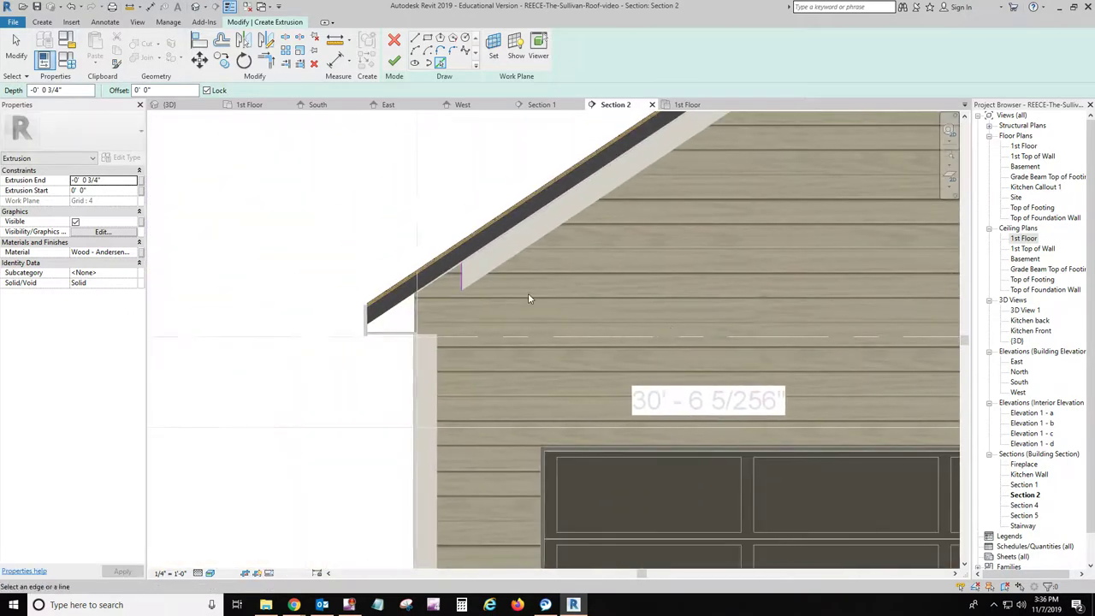
{"action": "scroll", "coordinate": [432, 283], "scroll_direction": "up", "scroll_amount": 3}
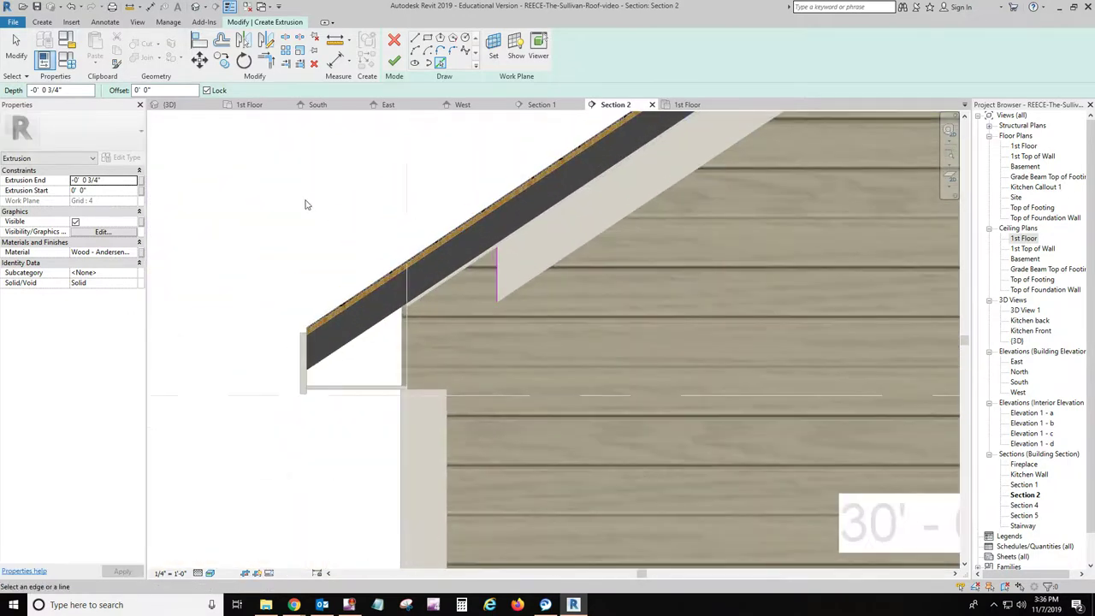
{"action": "left_click", "coordinate": [263, 106]}
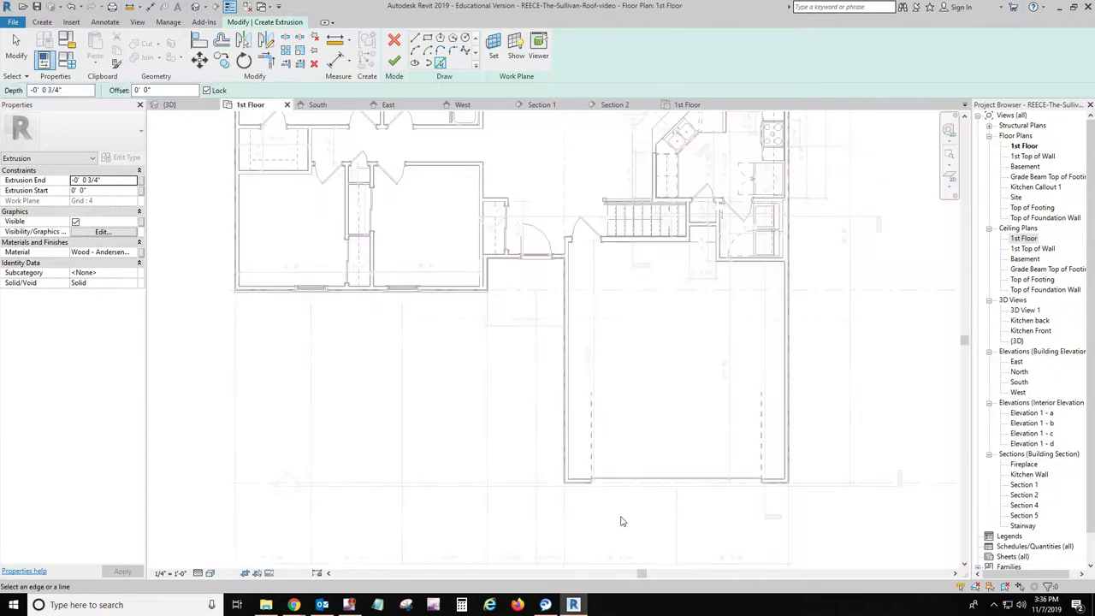
{"action": "scroll", "coordinate": [650, 518], "scroll_direction": "up", "scroll_amount": 3}
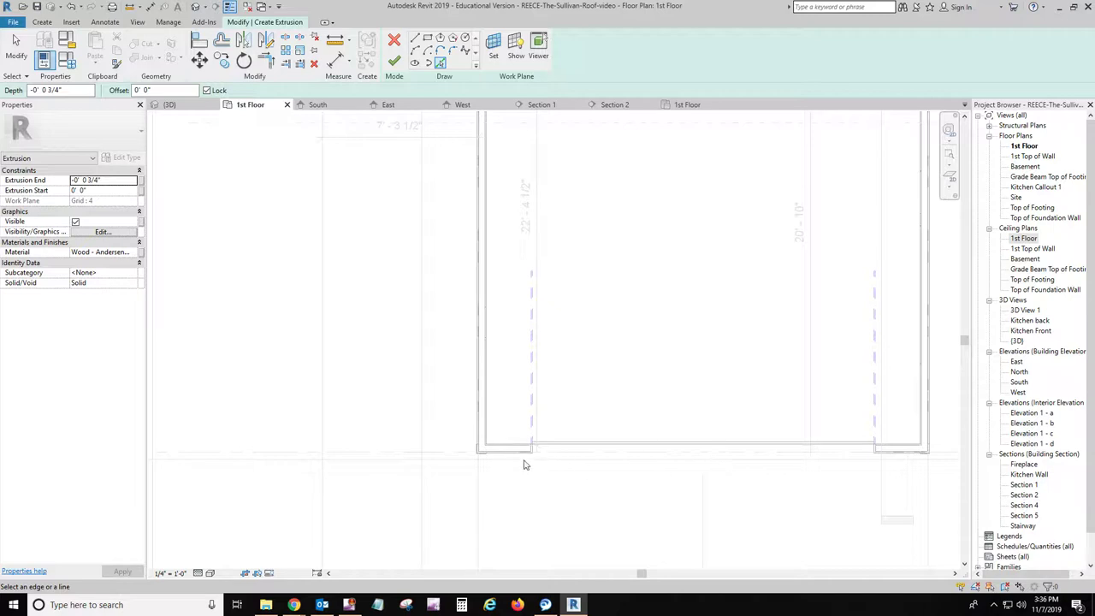
Back in Section 2, pick the fascia edge at the eave as another sketch line
{"action": "left_click", "coordinate": [629, 105]}
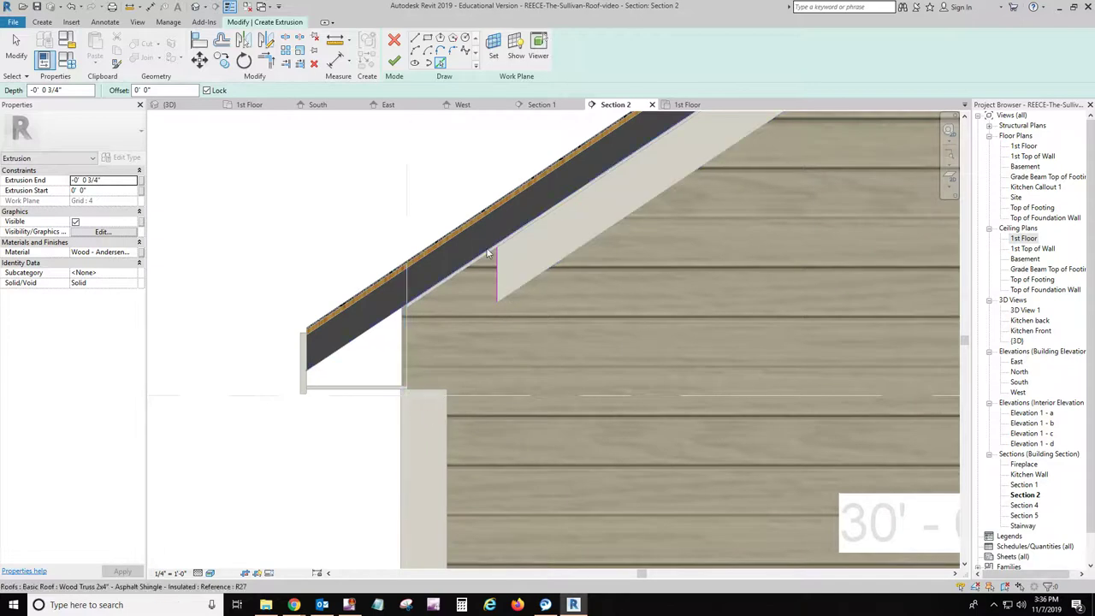
{"action": "scroll", "coordinate": [498, 261], "scroll_direction": "down", "scroll_amount": 2}
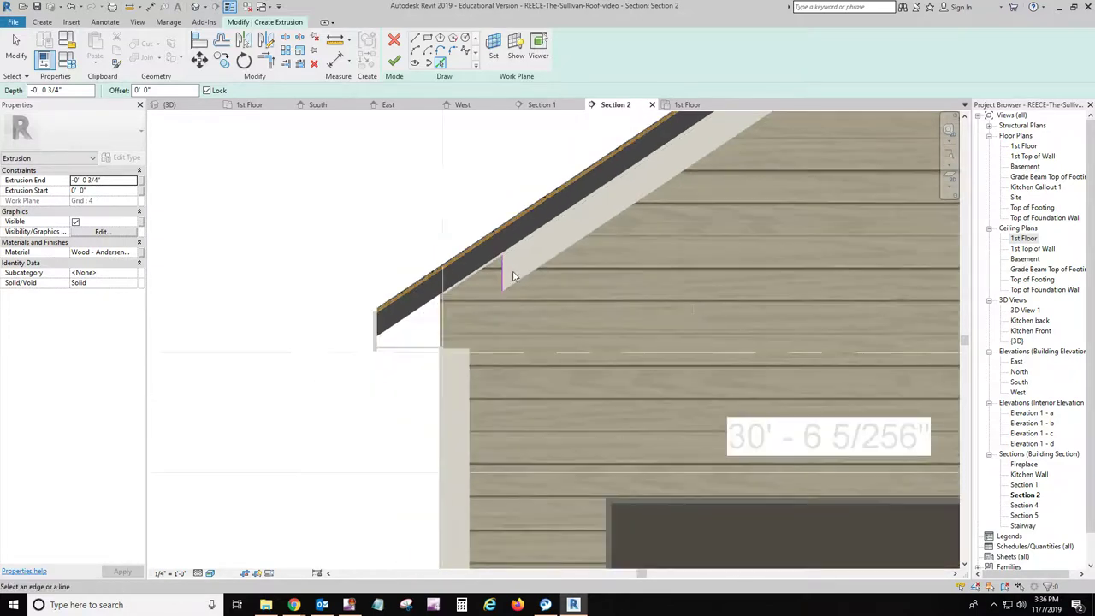
{"action": "scroll", "coordinate": [607, 297], "scroll_direction": "down", "scroll_amount": 2}
{"action": "middle_click_drag", "start_coordinate": [629, 295], "coordinate": [404, 302]}
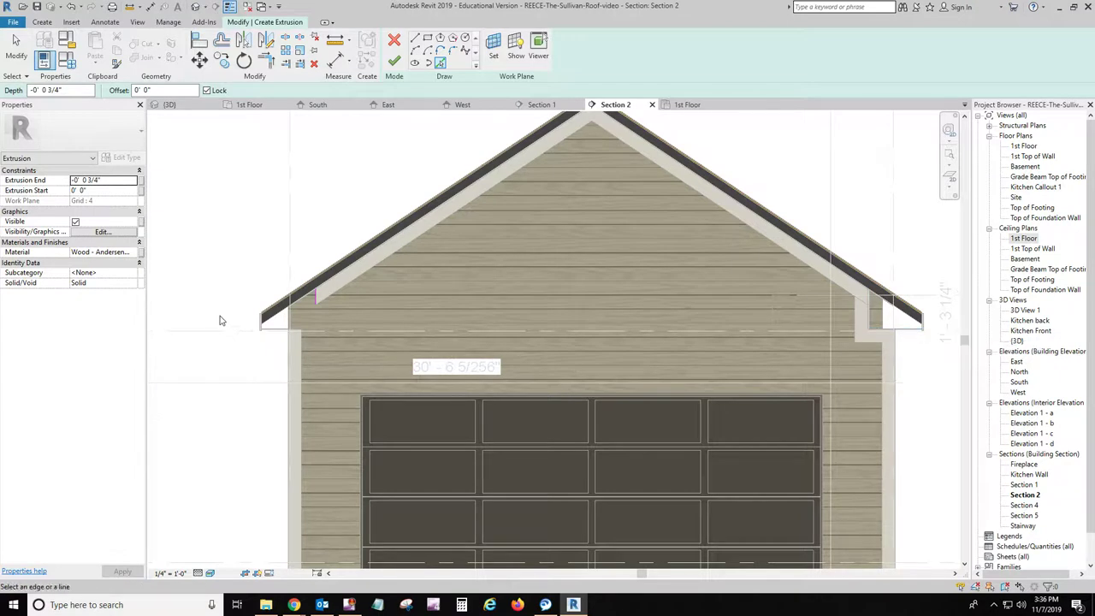
{"action": "scroll", "coordinate": [288, 332], "scroll_direction": "up", "scroll_amount": 4}
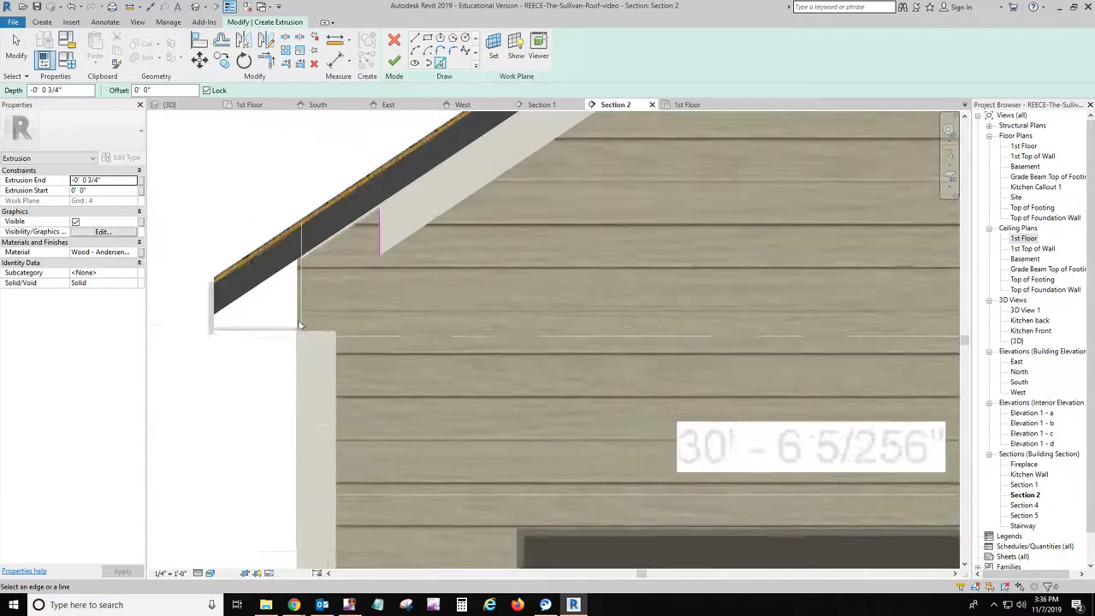
{"action": "scroll", "coordinate": [300, 325], "scroll_direction": "up", "scroll_amount": 3}
{"action": "left_click", "coordinate": [423, 214]}
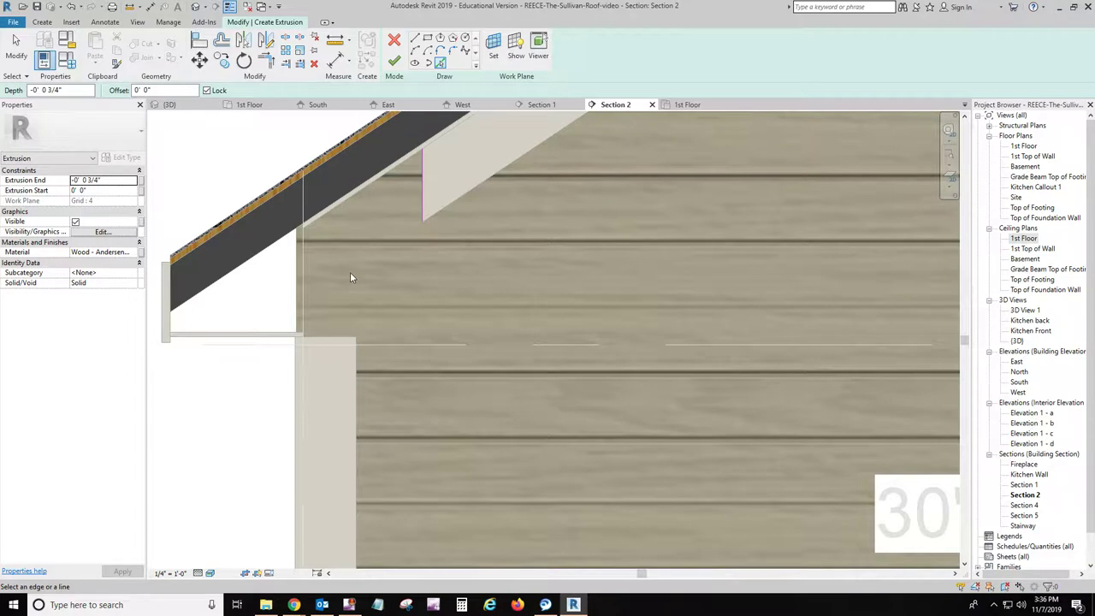
Pick the soffit's bottom edge and trim it with the vertical line into a corner
{"action": "left_click", "coordinate": [276, 343]}
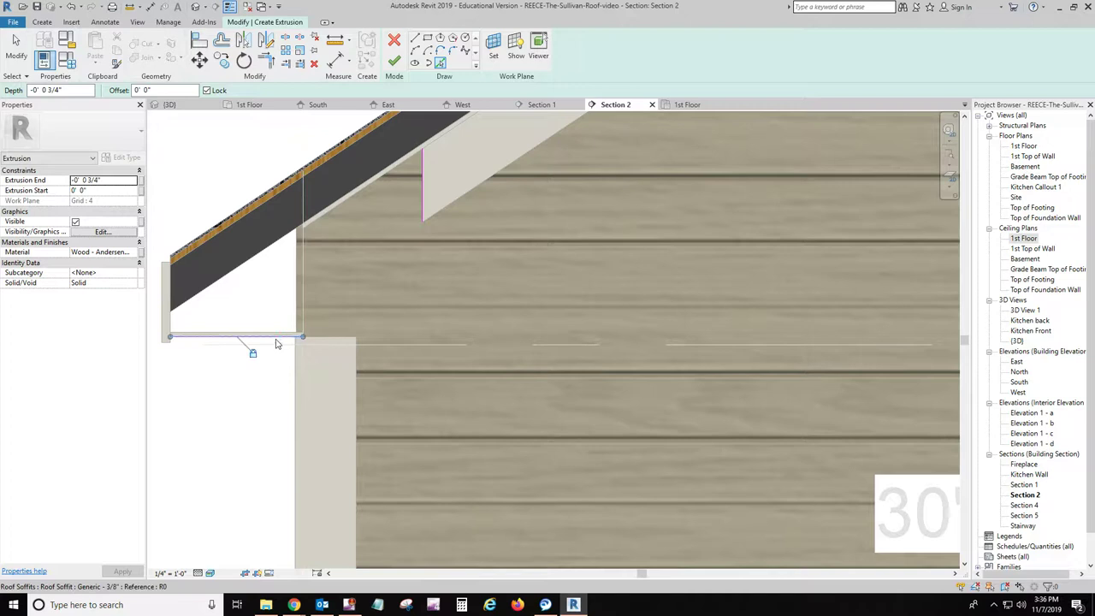
{"action": "key", "text": "Escape"}
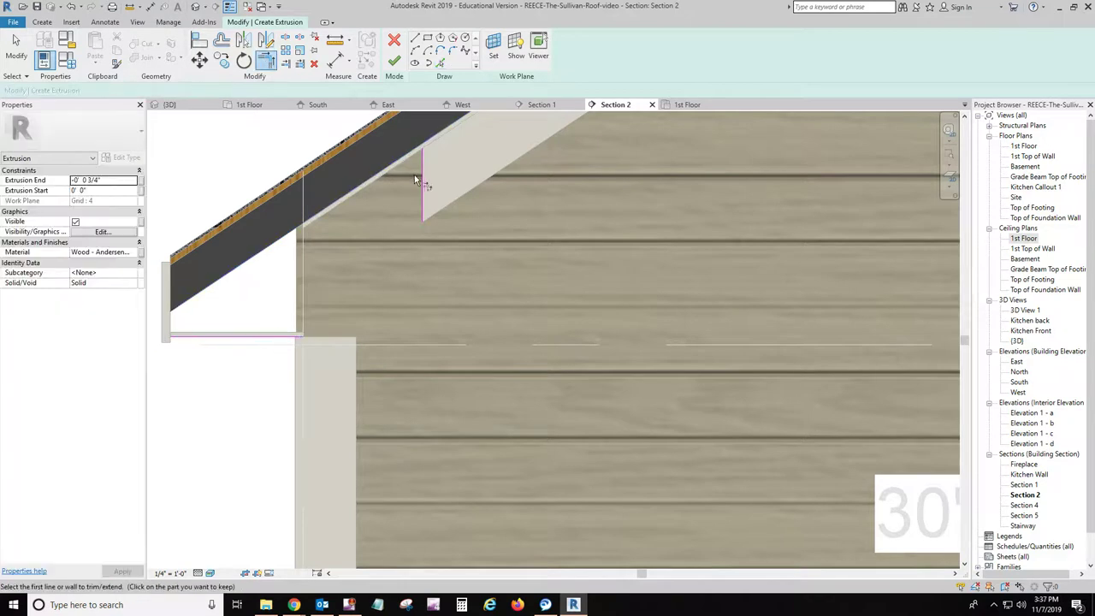
{"action": "left_click", "coordinate": [421, 181]}
{"action": "left_click", "coordinate": [289, 343]}
Offset copies of the vertical and bottom lines, and pick the roof and wall edges as profile lines
{"action": "left_click", "coordinate": [223, 43]}
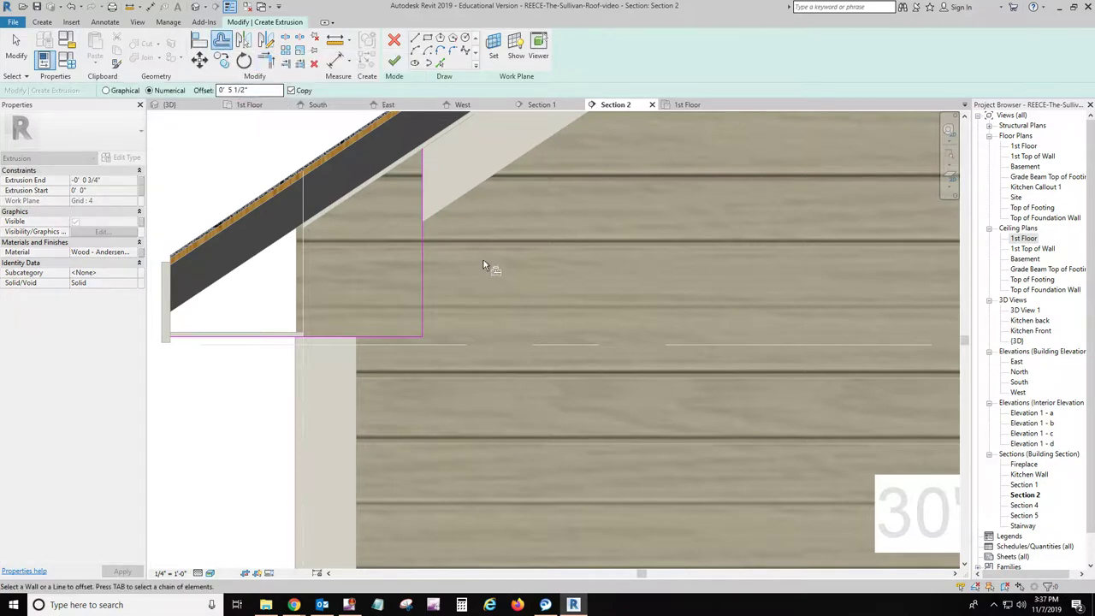
{"action": "left_click", "coordinate": [423, 264]}
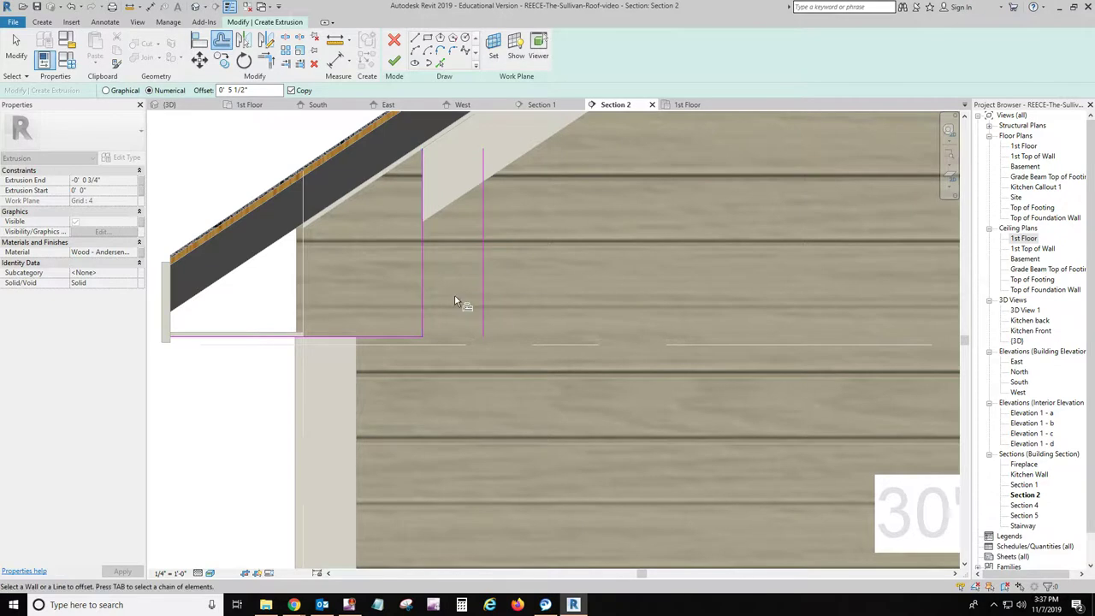
{"action": "left_click", "coordinate": [396, 358]}
{"action": "left_click", "coordinate": [440, 62]}
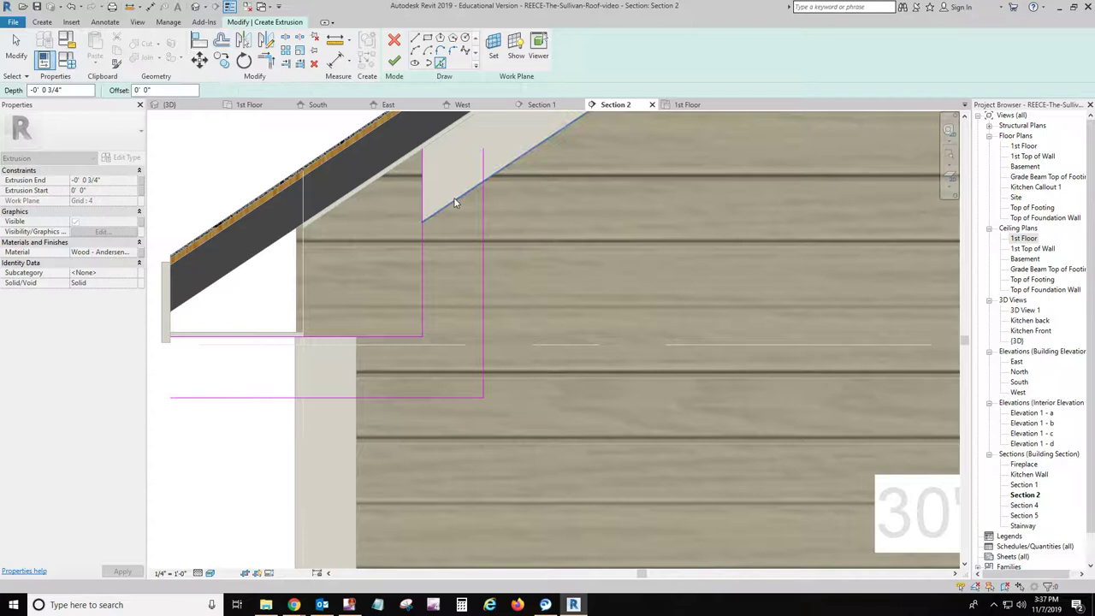
{"action": "left_click", "coordinate": [456, 198]}
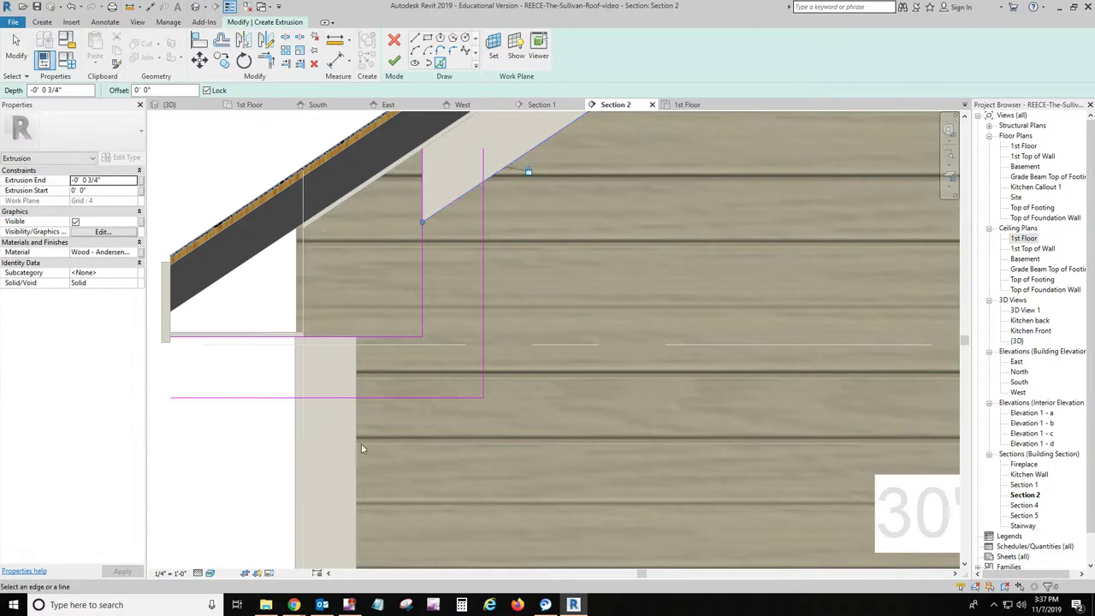
{"action": "left_click", "coordinate": [358, 379]}
Trim the sloped, vertical and horizontal lines to corners into a closed L-shaped outline
{"action": "left_click", "coordinate": [268, 60]}
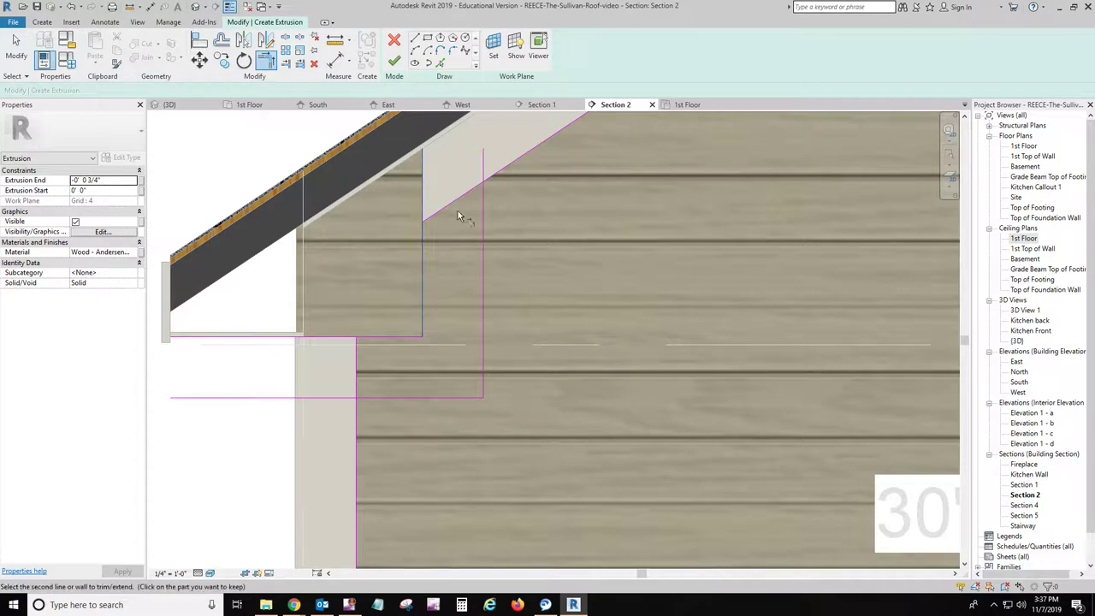
{"action": "left_click", "coordinate": [482, 210]}
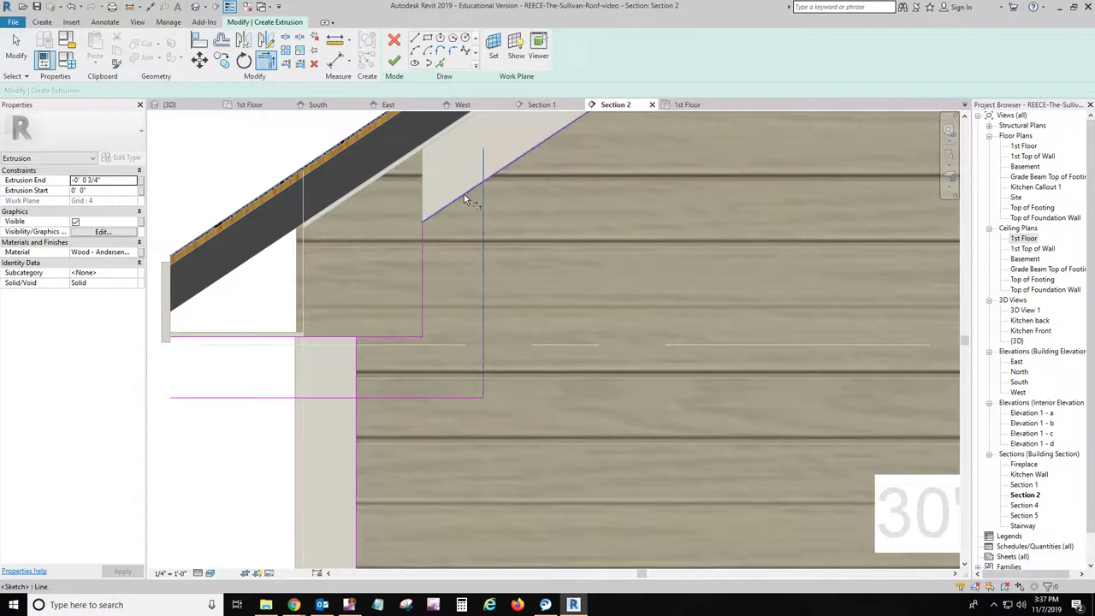
{"action": "left_click", "coordinate": [464, 195]}
{"action": "left_click", "coordinate": [403, 396]}
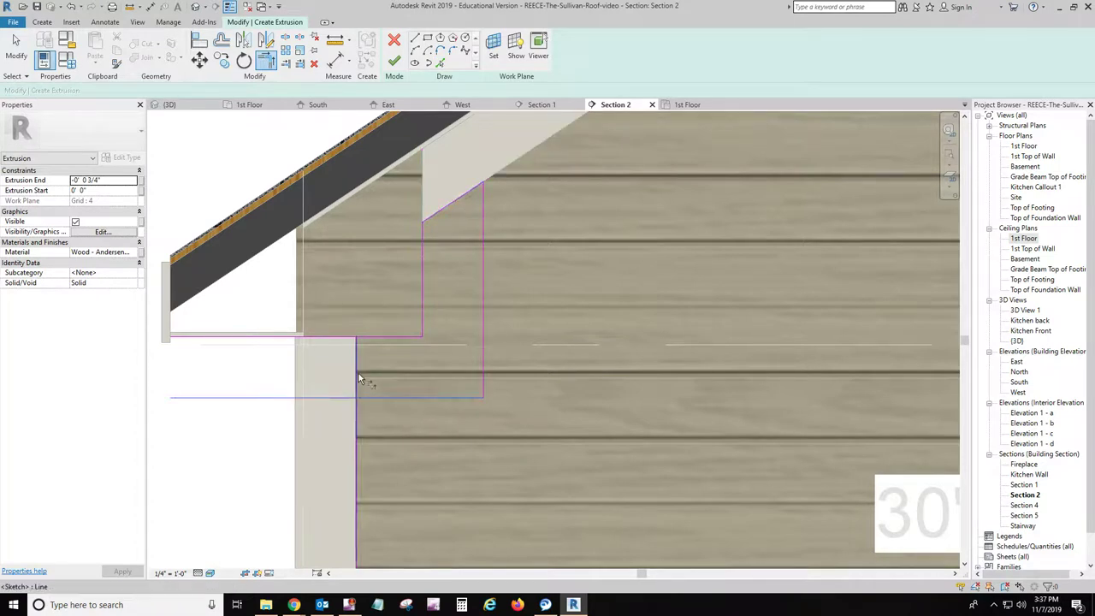
{"action": "left_click", "coordinate": [359, 373]}
{"action": "left_click", "coordinate": [358, 373]}
{"action": "left_click", "coordinate": [385, 337]}
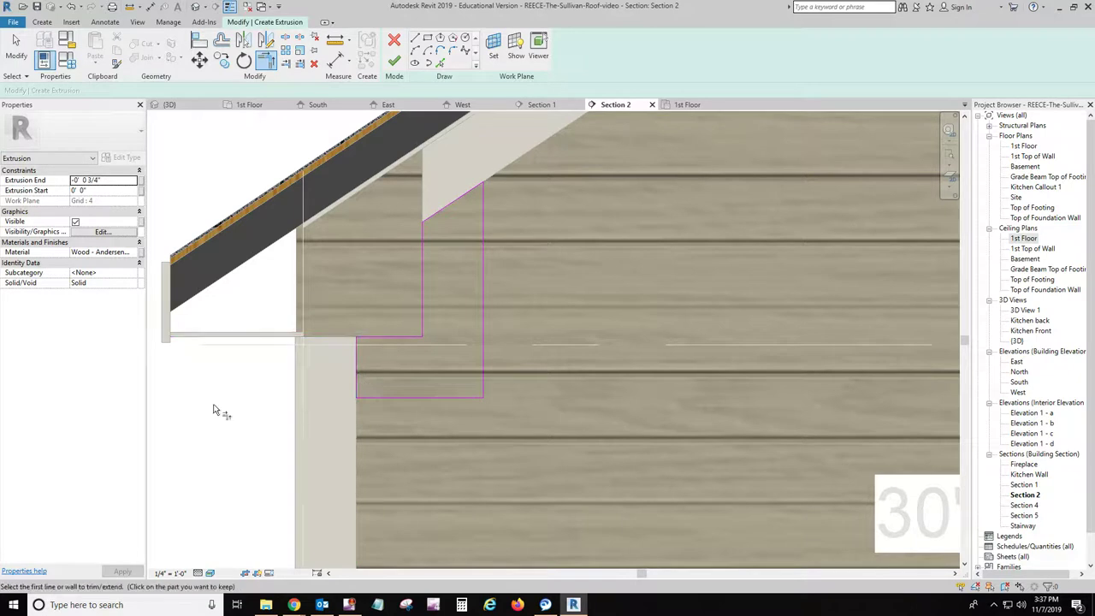
Preview the sketch in Hidden Line, return to Realistic, then finish the extrusion and in-place model
{"action": "left_click", "coordinate": [210, 573]}
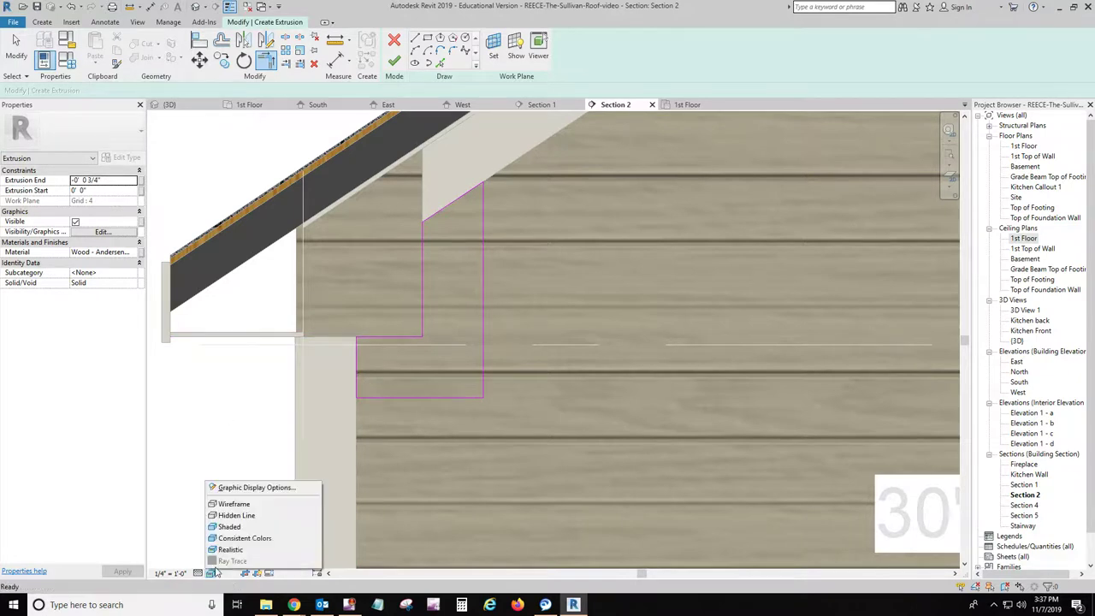
{"action": "left_click", "coordinate": [235, 516]}
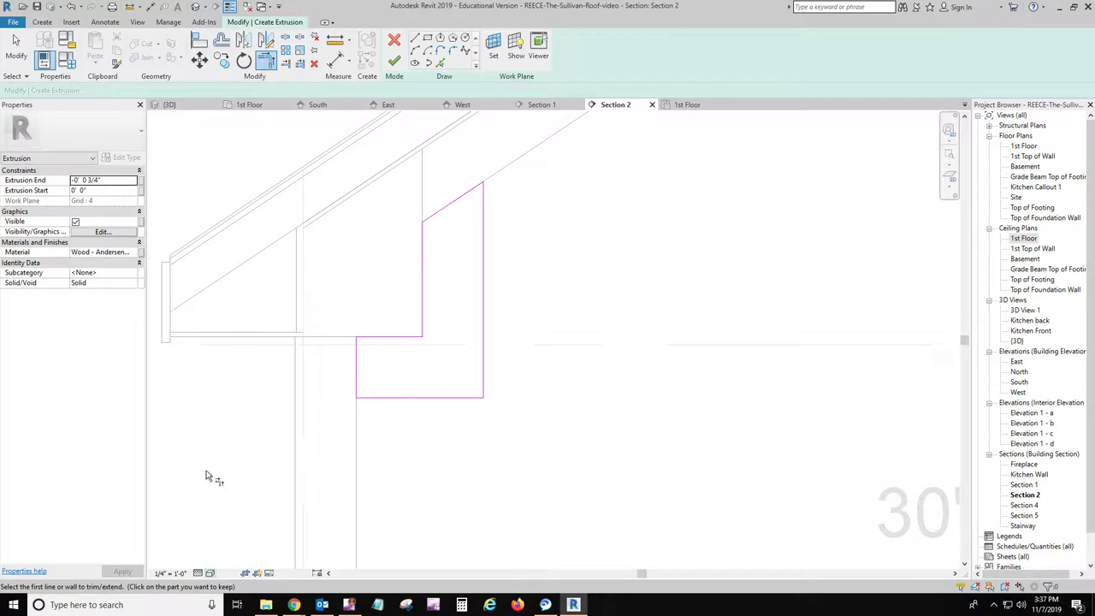
{"action": "left_click", "coordinate": [210, 573]}
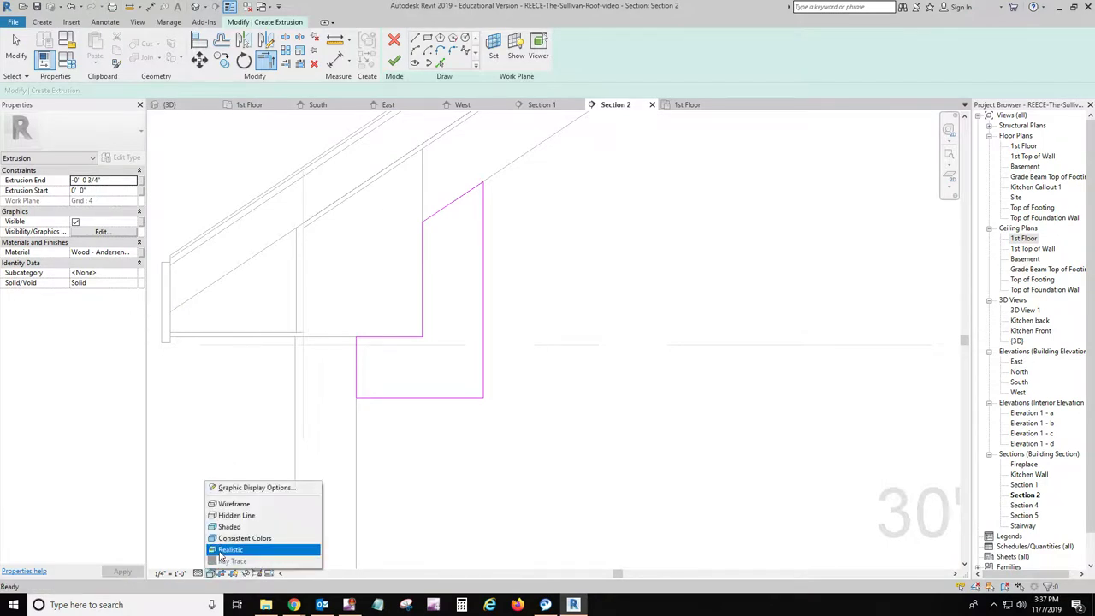
{"action": "left_click", "coordinate": [229, 549]}
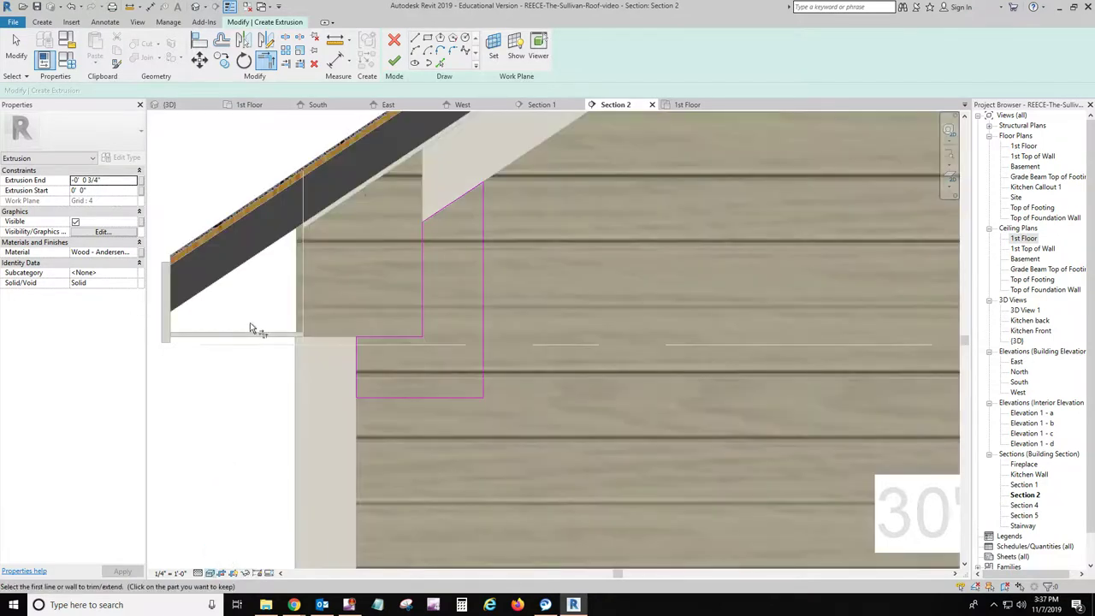
{"action": "left_click", "coordinate": [395, 63]}
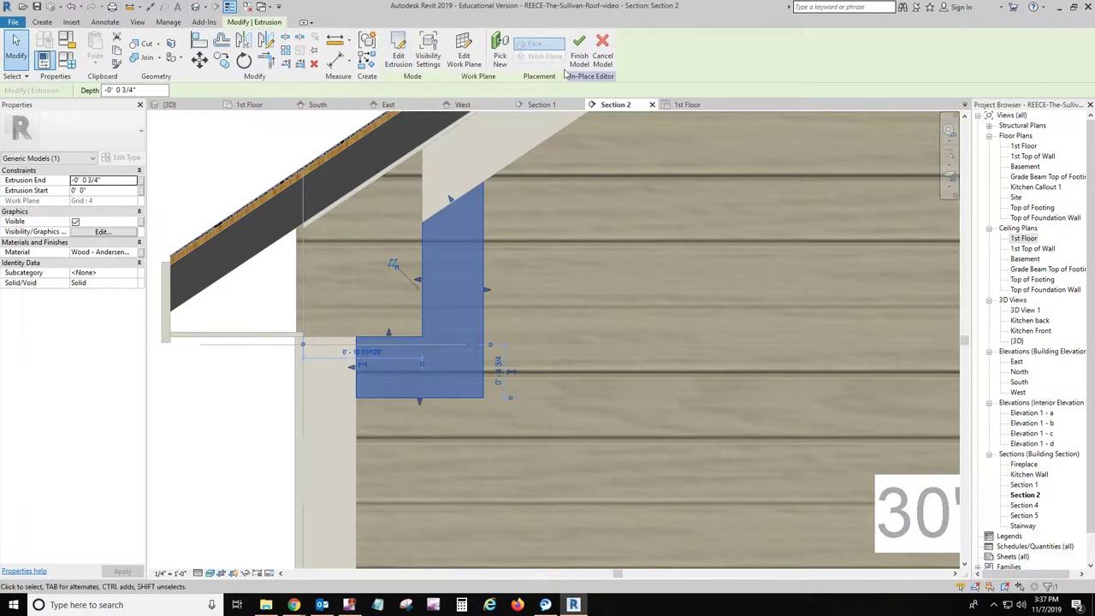
{"action": "left_click", "coordinate": [580, 54]}
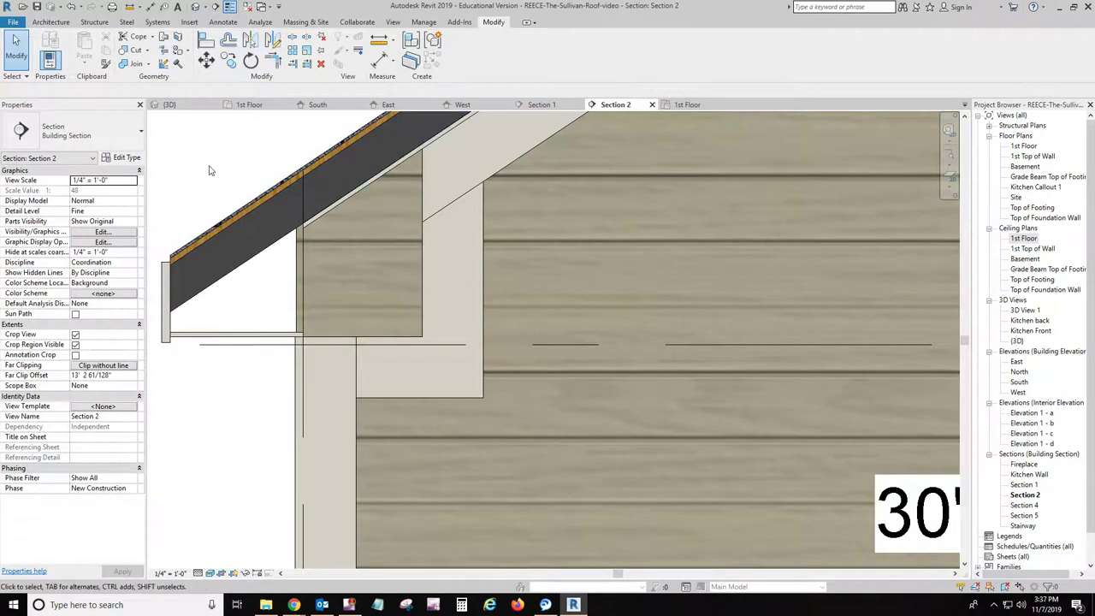
In the 1st Floor plan, move the Section 1 line left and flip its viewing direction
{"action": "left_click", "coordinate": [245, 104]}
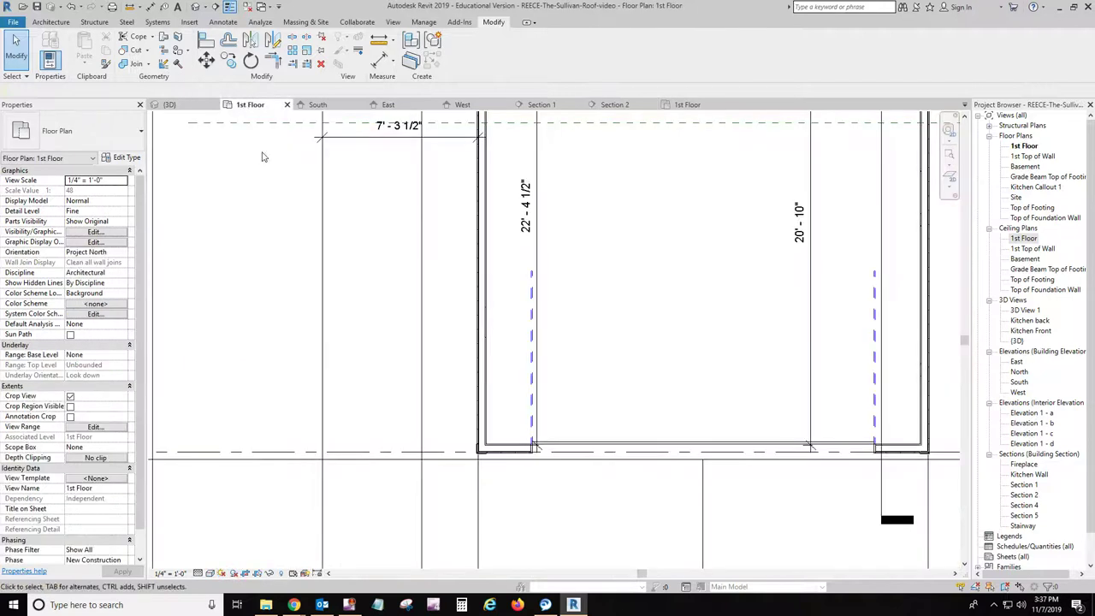
{"action": "left_click", "coordinate": [882, 493]}
{"action": "left_click_drag", "start_coordinate": [883, 493], "coordinate": [525, 511]}
{"action": "scroll", "coordinate": [539, 509], "scroll_direction": "down", "scroll_amount": 2}
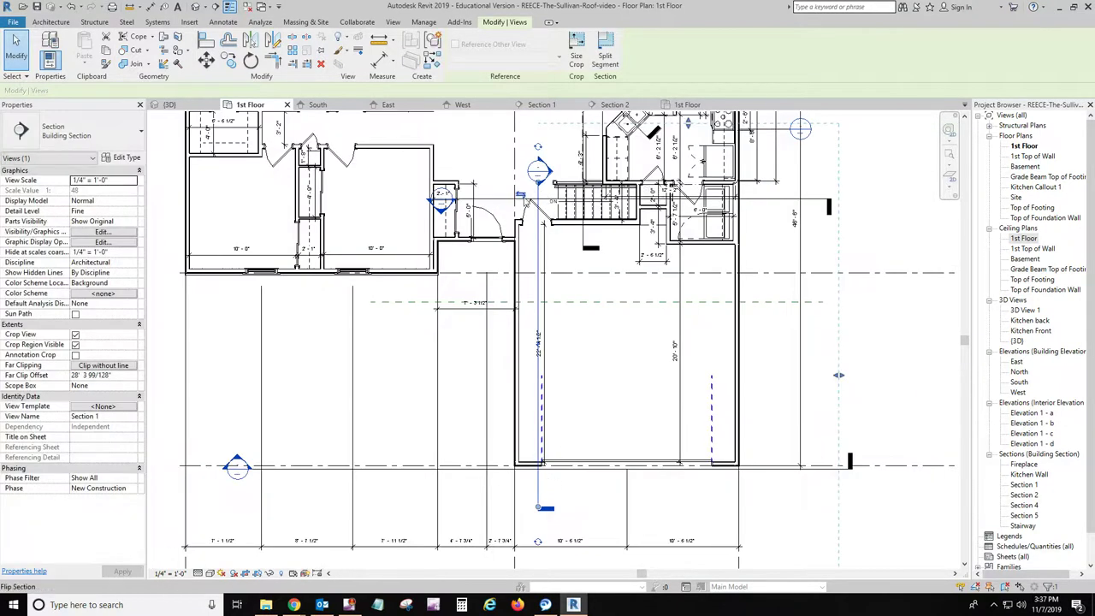
{"action": "left_click", "coordinate": [520, 195]}
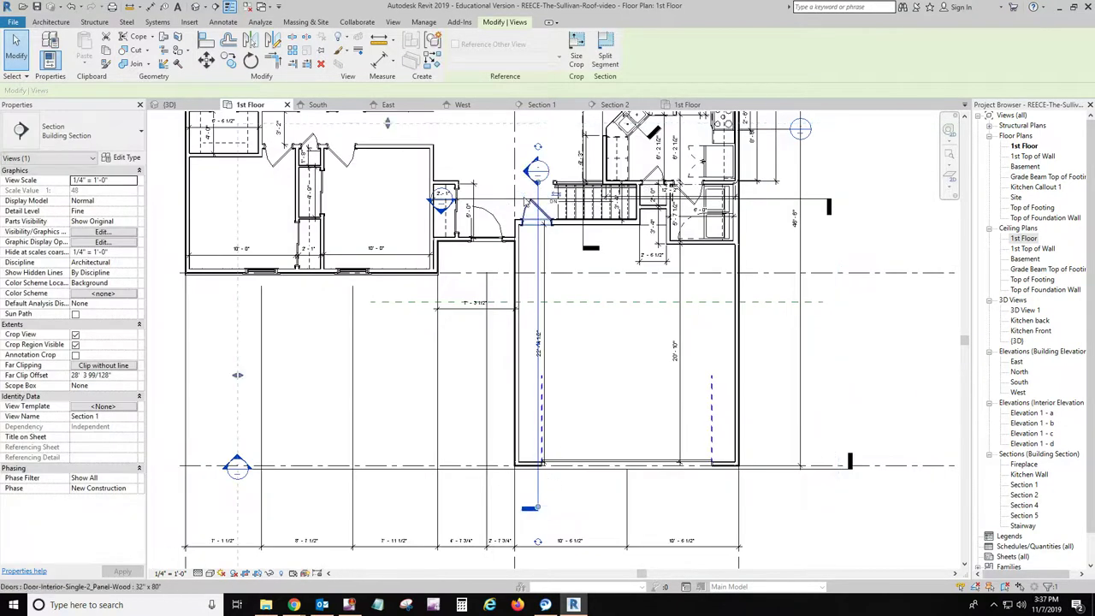
Check Section 1 toward the wall, then nudge the Section 1 line slightly left
{"action": "left_click", "coordinate": [543, 104]}
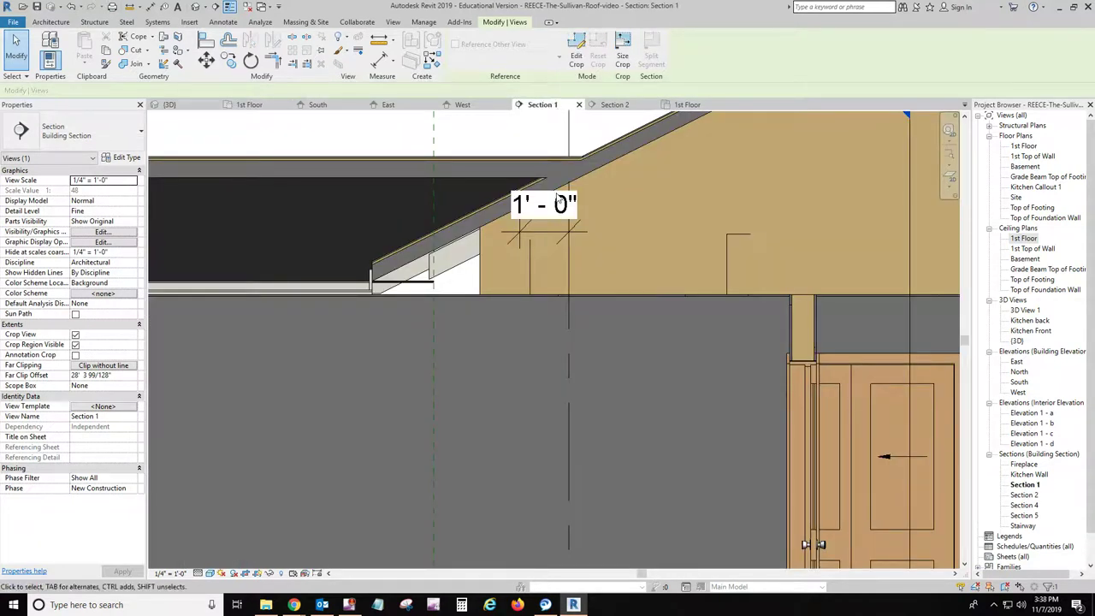
{"action": "middle_click_drag", "start_coordinate": [539, 317], "coordinate": [959, 322]}
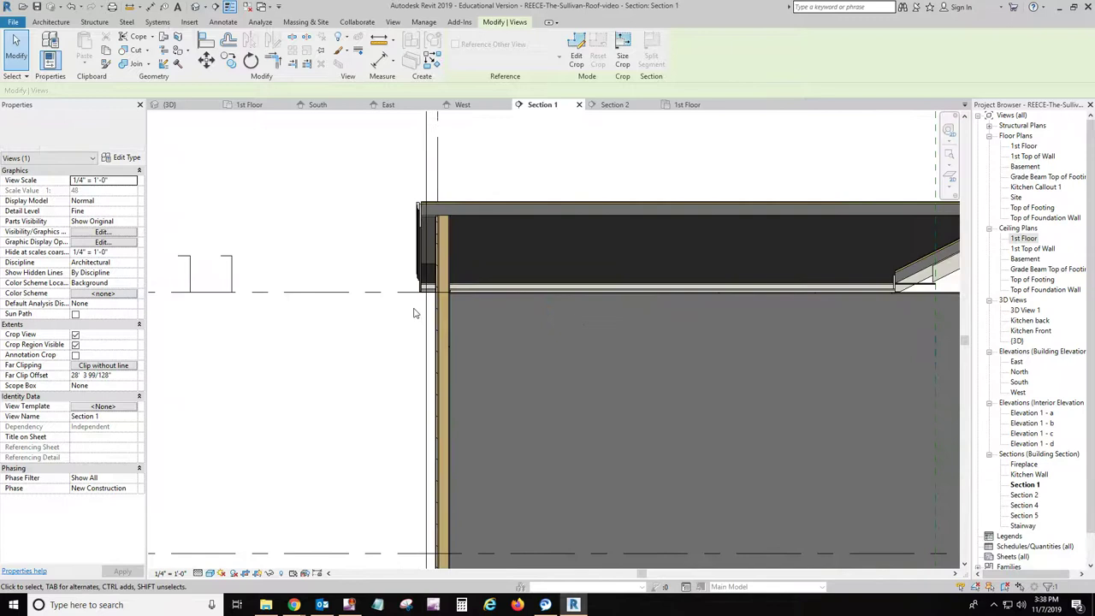
{"action": "scroll", "coordinate": [416, 298], "scroll_direction": "up", "scroll_amount": 3}
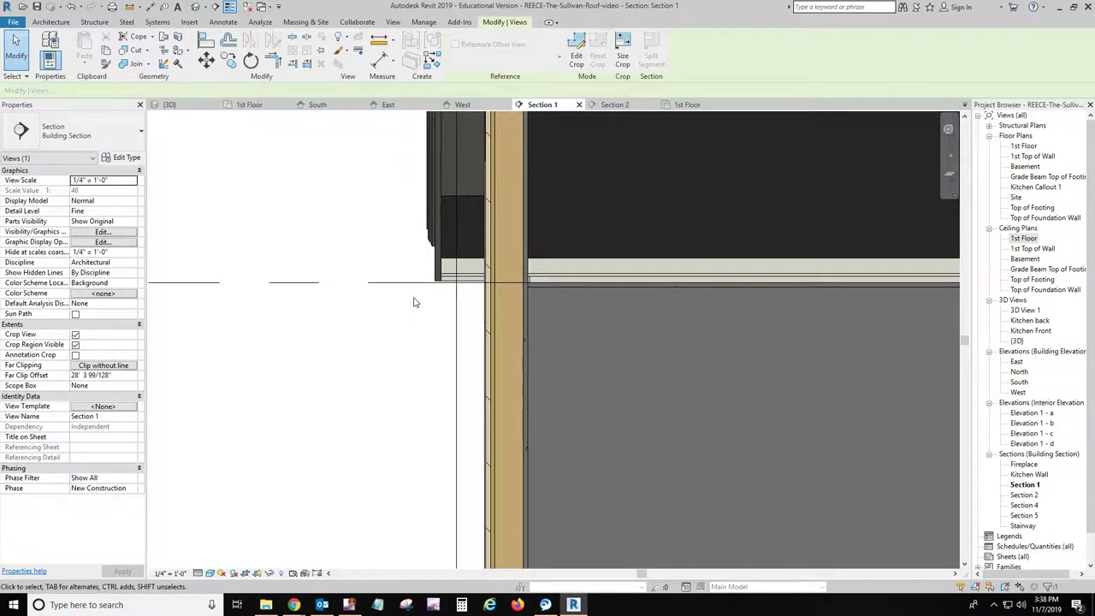
{"action": "left_click", "coordinate": [256, 106]}
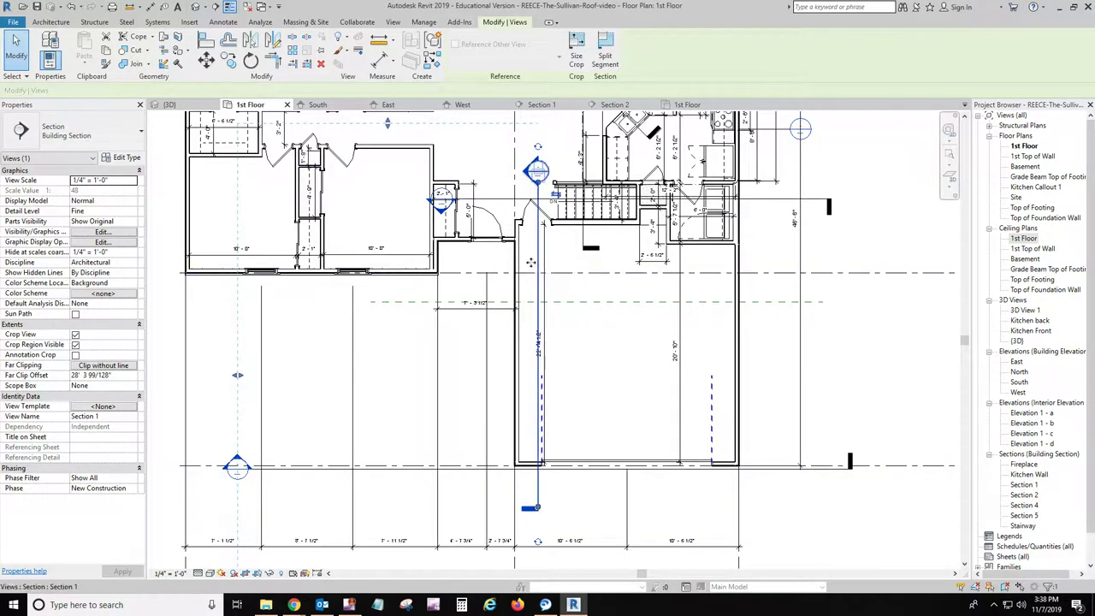
{"action": "left_click_drag", "start_coordinate": [527, 263], "coordinate": [528, 269]}
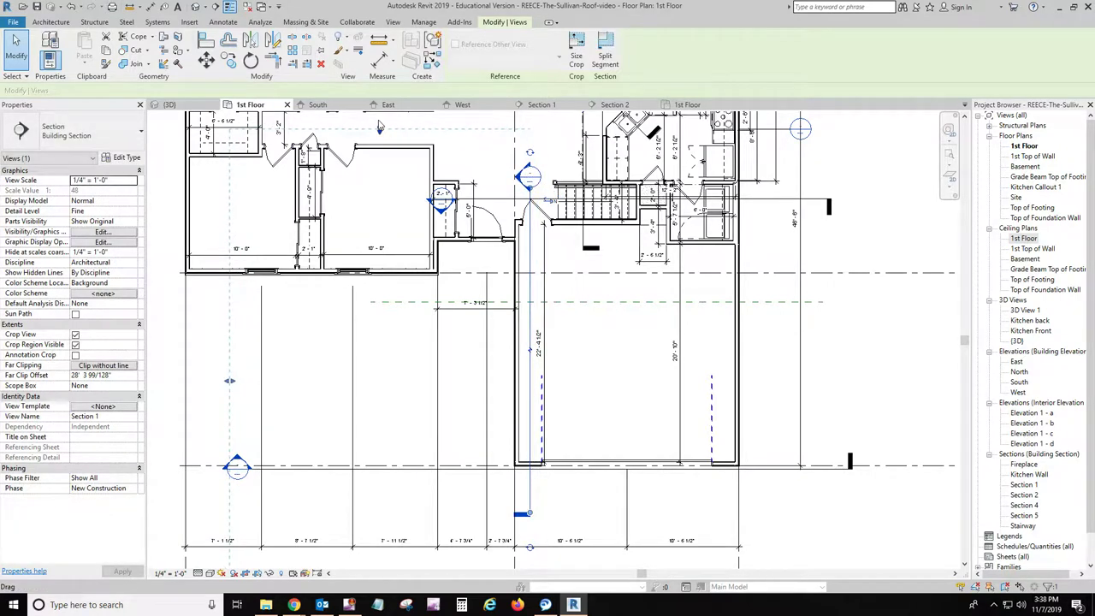
Compare Sections 1 and 2 and the South elevation, selecting the L-shaped trim model
{"action": "left_click", "coordinate": [623, 104]}
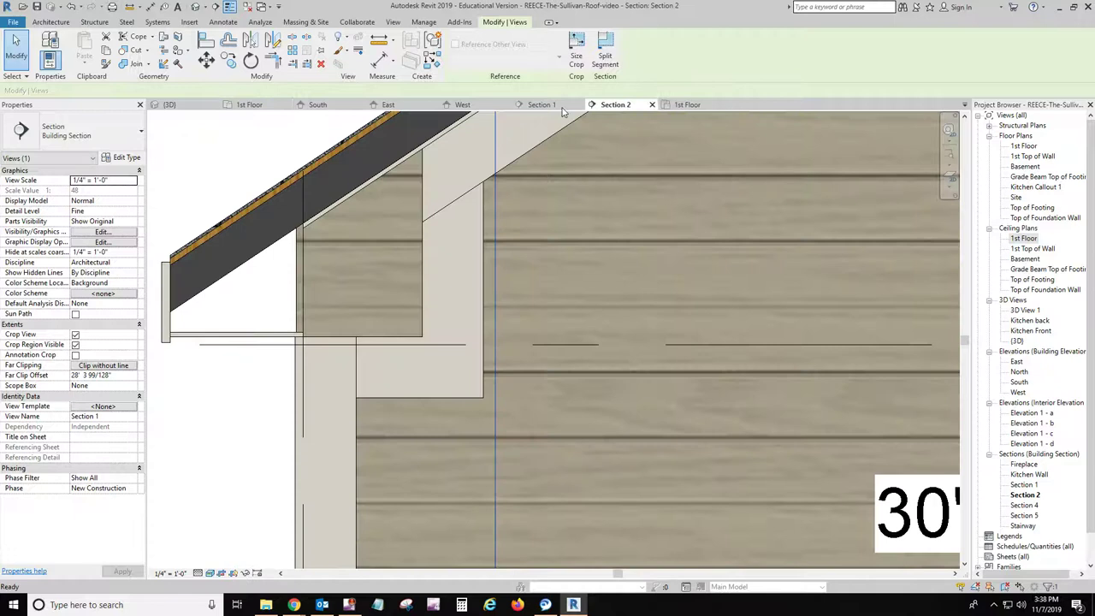
{"action": "left_click", "coordinate": [546, 105]}
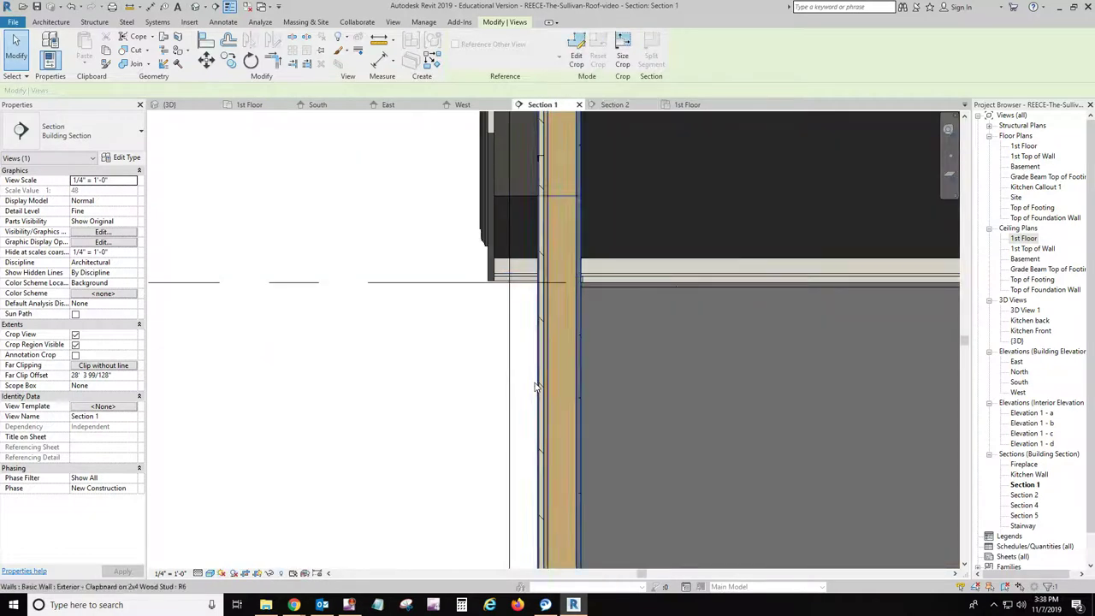
{"action": "scroll", "coordinate": [516, 329], "scroll_direction": "up", "scroll_amount": 1}
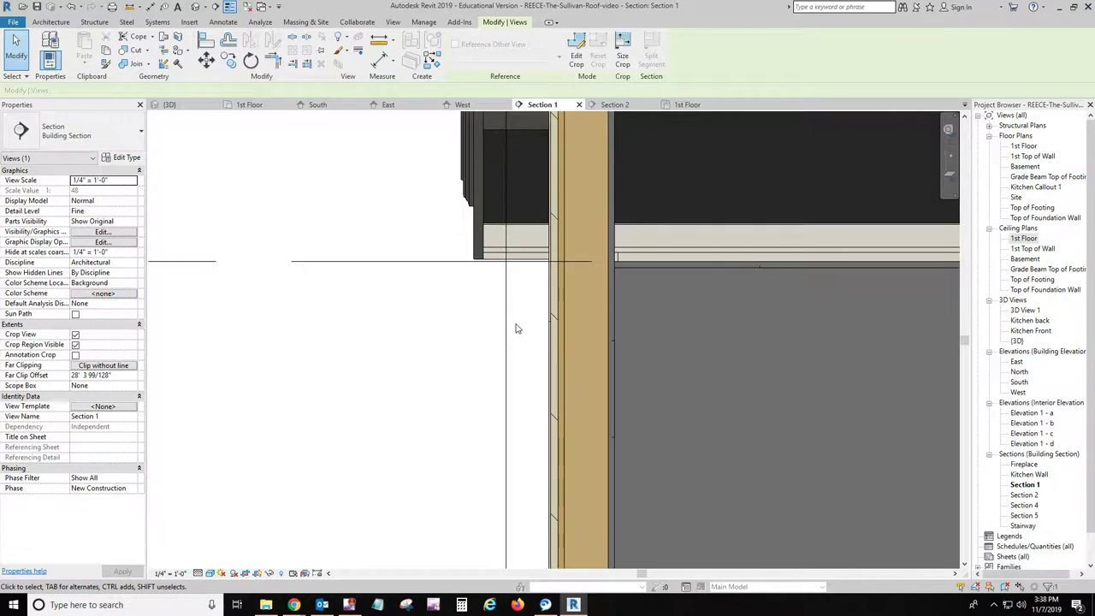
{"action": "left_click", "coordinate": [615, 104]}
{"action": "left_click", "coordinate": [483, 247]}
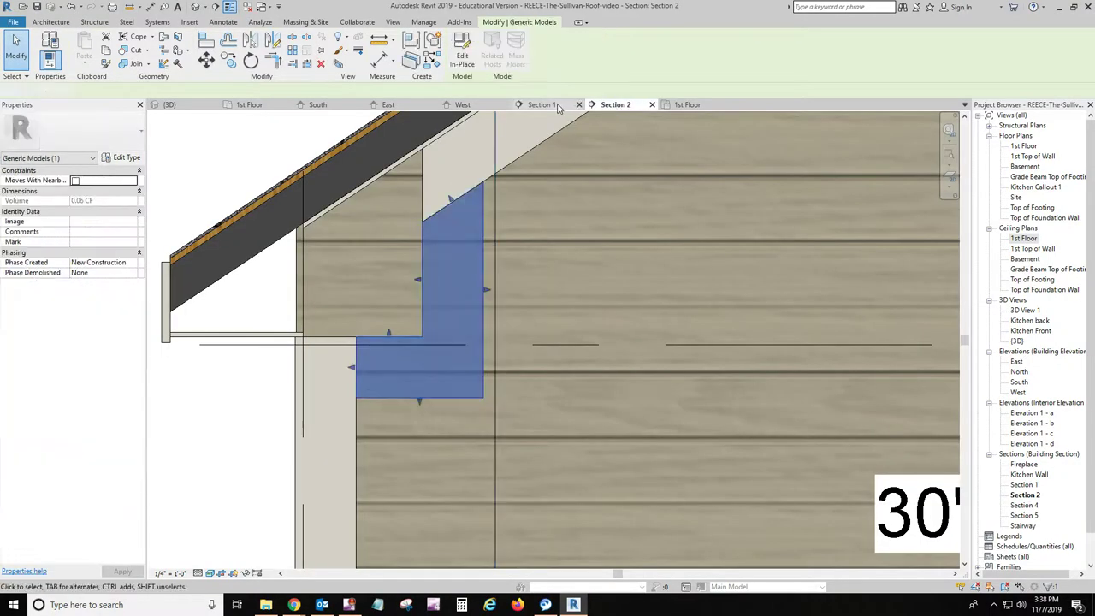
{"action": "left_click", "coordinate": [555, 104]}
{"action": "scroll", "coordinate": [517, 186], "scroll_direction": "up", "scroll_amount": 2}
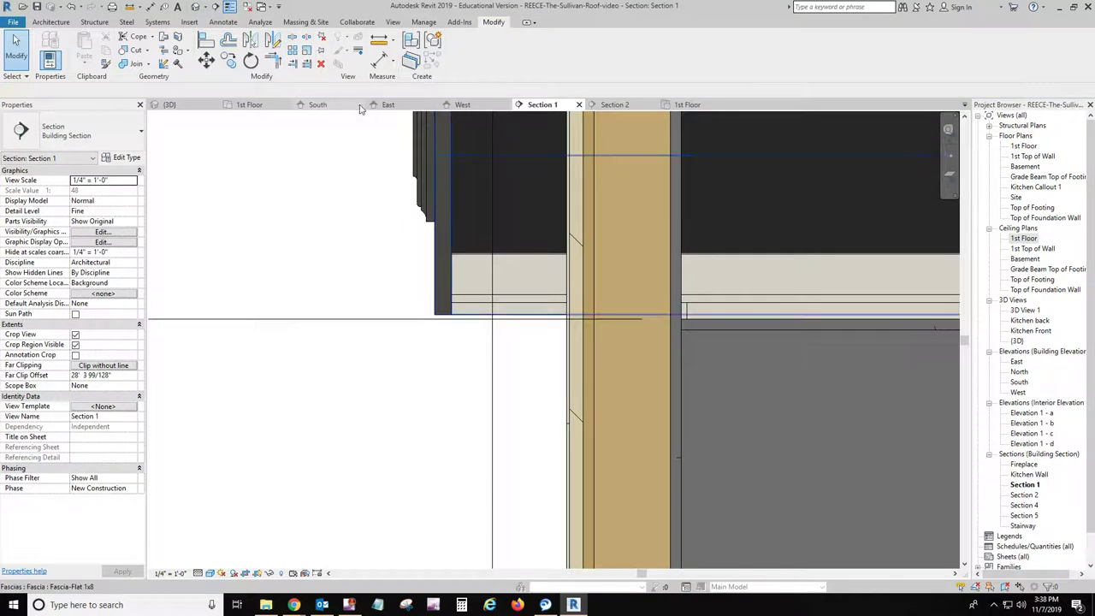
{"action": "left_click", "coordinate": [333, 108]}
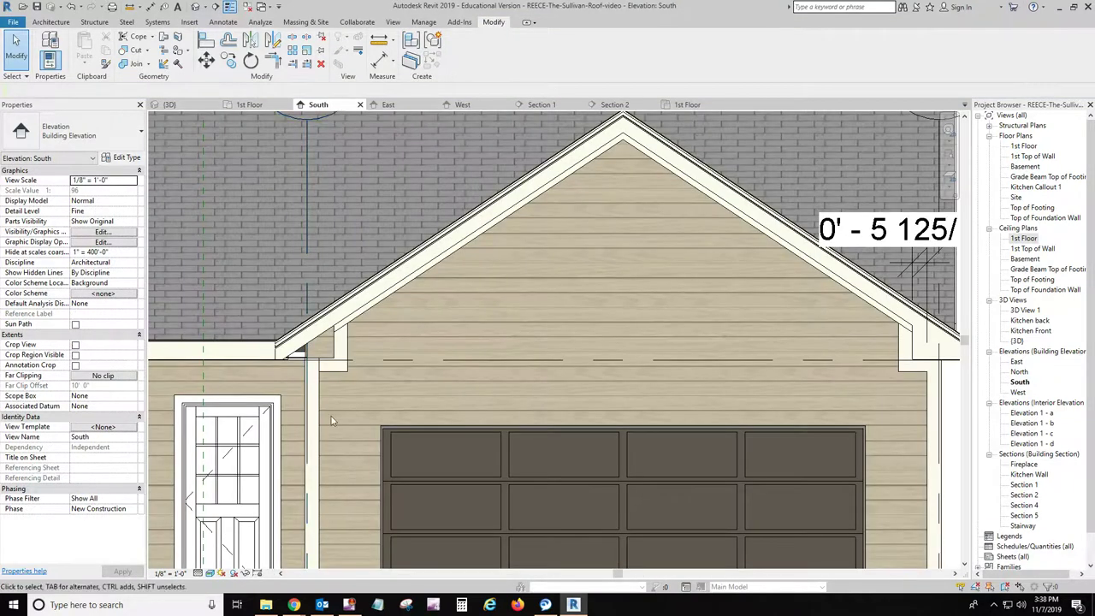
{"action": "scroll", "coordinate": [301, 380], "scroll_direction": "up", "scroll_amount": 4}
{"action": "scroll", "coordinate": [302, 380], "scroll_direction": "up", "scroll_amount": 1}
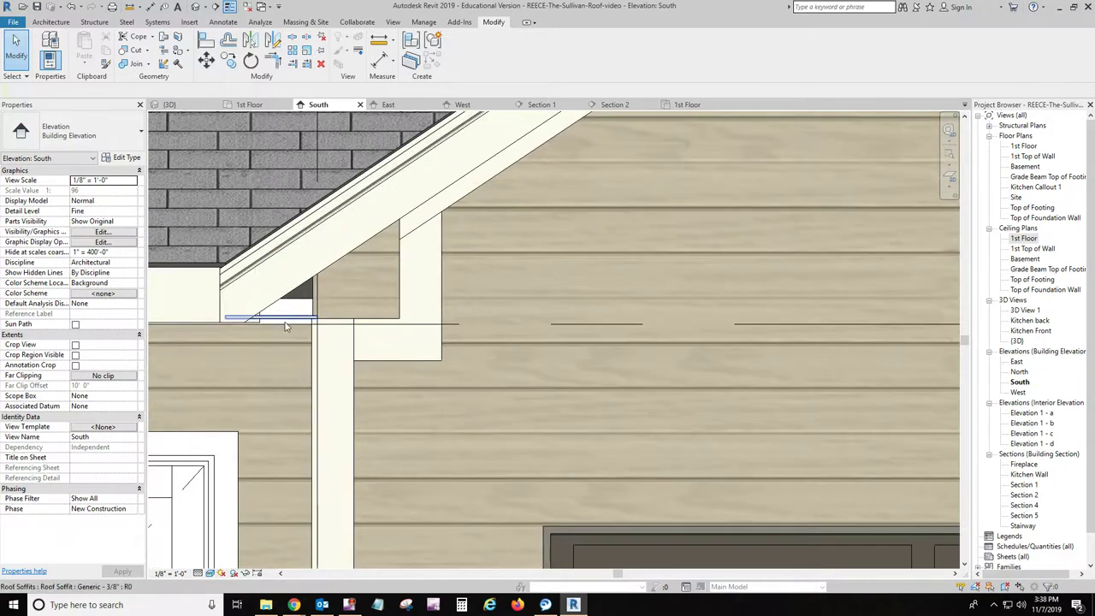
{"action": "scroll", "coordinate": [291, 322], "scroll_direction": "down", "scroll_amount": 6}
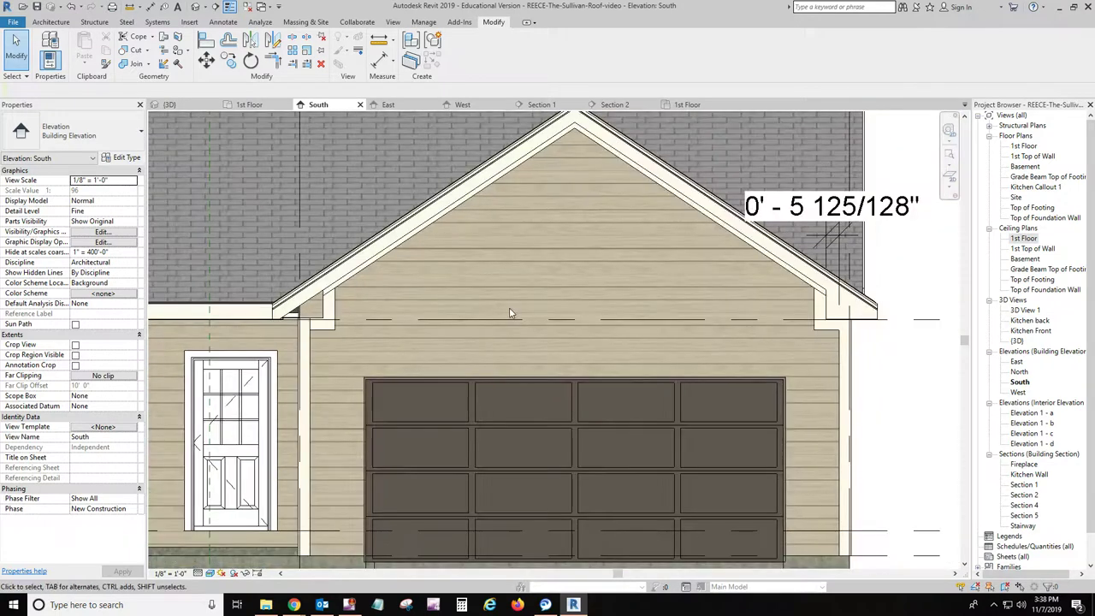
Zoom Section 2 in on the garage gable's left eave where the sloped roof meets the trim
{"action": "left_click", "coordinate": [613, 105]}
{"action": "scroll", "coordinate": [712, 279], "scroll_direction": "down", "scroll_amount": 2}
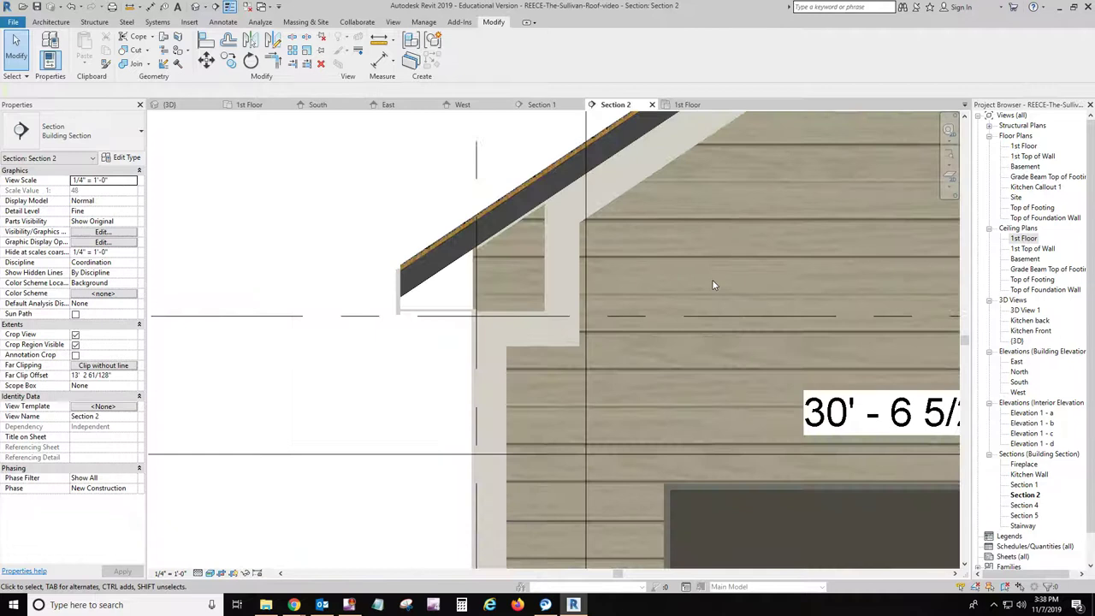
{"action": "scroll", "coordinate": [702, 274], "scroll_direction": "up", "scroll_amount": 4}
{"action": "scroll", "coordinate": [694, 272], "scroll_direction": "down", "scroll_amount": 4}
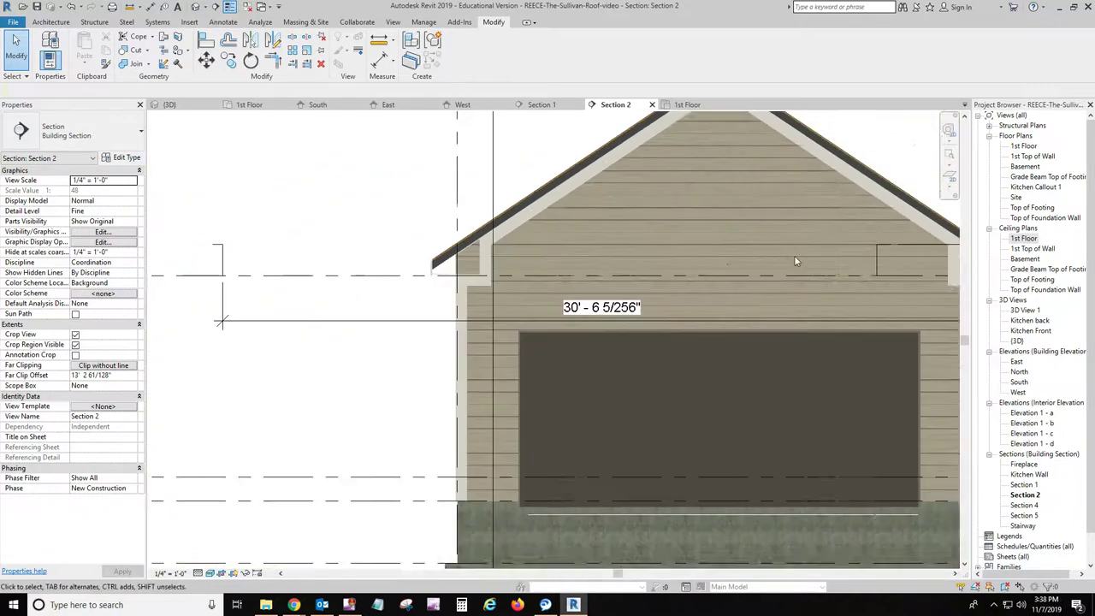
{"action": "scroll", "coordinate": [794, 255], "scroll_direction": "up", "scroll_amount": 2}
{"action": "scroll", "coordinate": [601, 291], "scroll_direction": "up", "scroll_amount": 5}
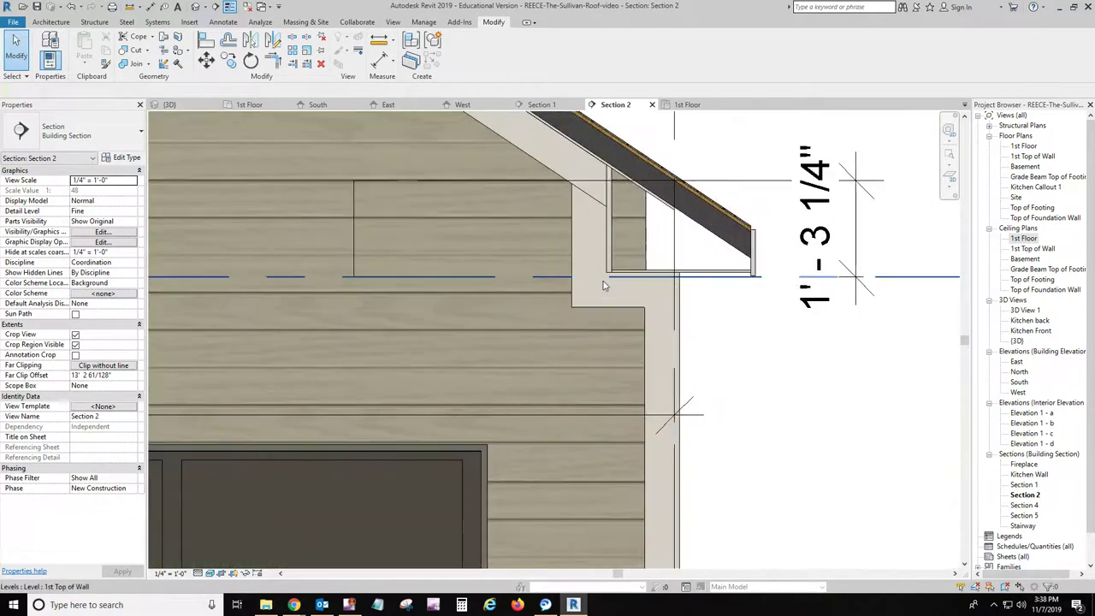
{"action": "scroll", "coordinate": [597, 282], "scroll_direction": "down", "scroll_amount": 2}
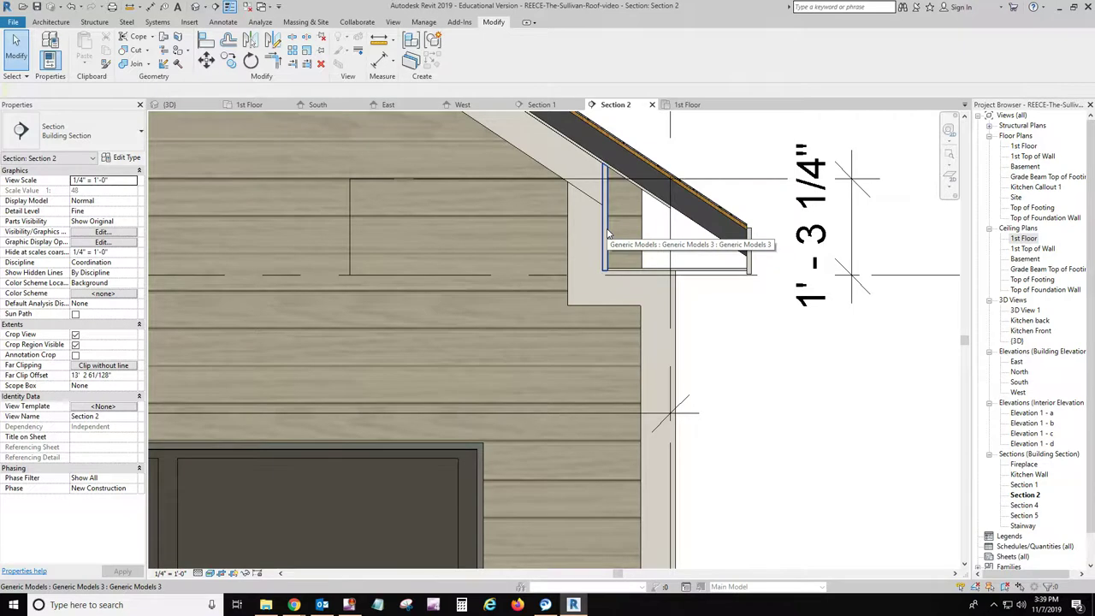
{"action": "scroll", "coordinate": [609, 233], "scroll_direction": "down", "scroll_amount": 2}
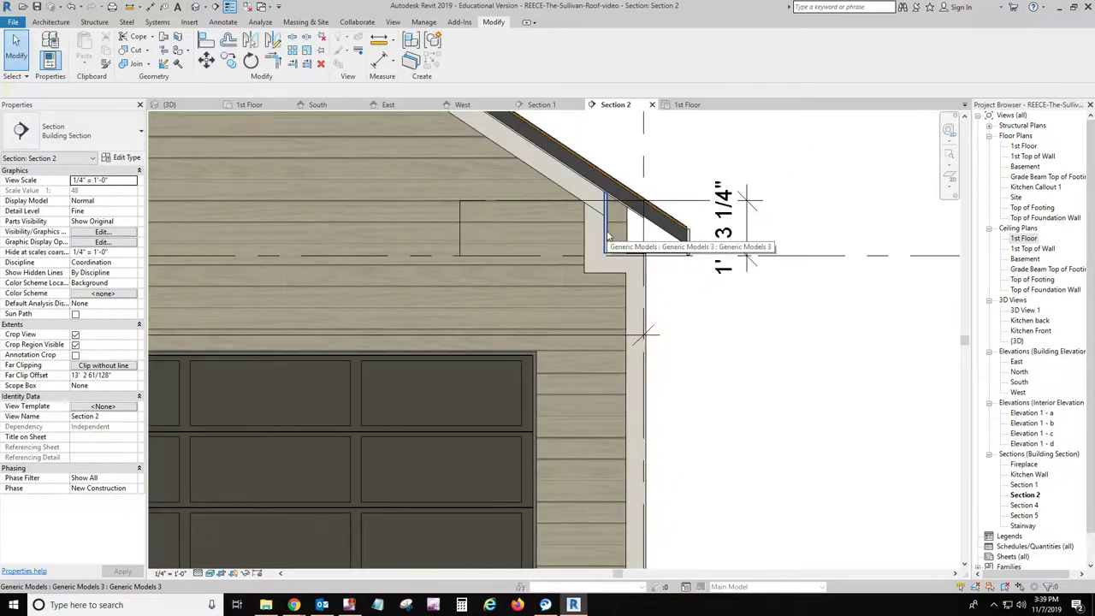
{"action": "scroll", "coordinate": [385, 225], "scroll_direction": "down", "scroll_amount": 3}
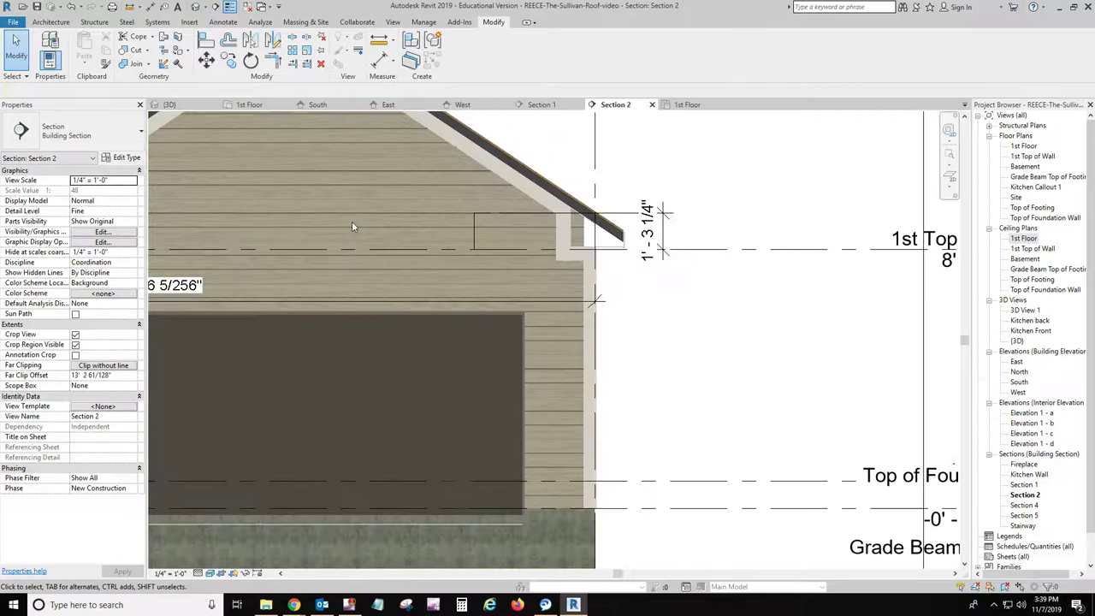
{"action": "scroll", "coordinate": [434, 240], "scroll_direction": "up", "scroll_amount": 4}
{"action": "scroll", "coordinate": [433, 239], "scroll_direction": "up", "scroll_amount": 3}
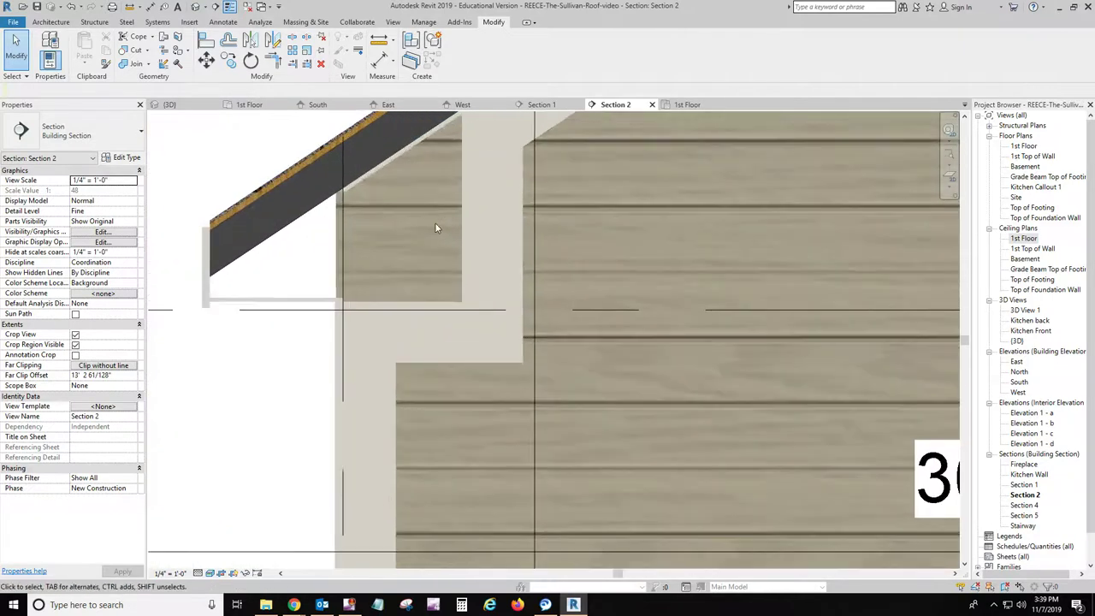
Create an in-place Generic Models component and start an extrusion on work plane Grid : 4
{"action": "left_click", "coordinate": [51, 22]}
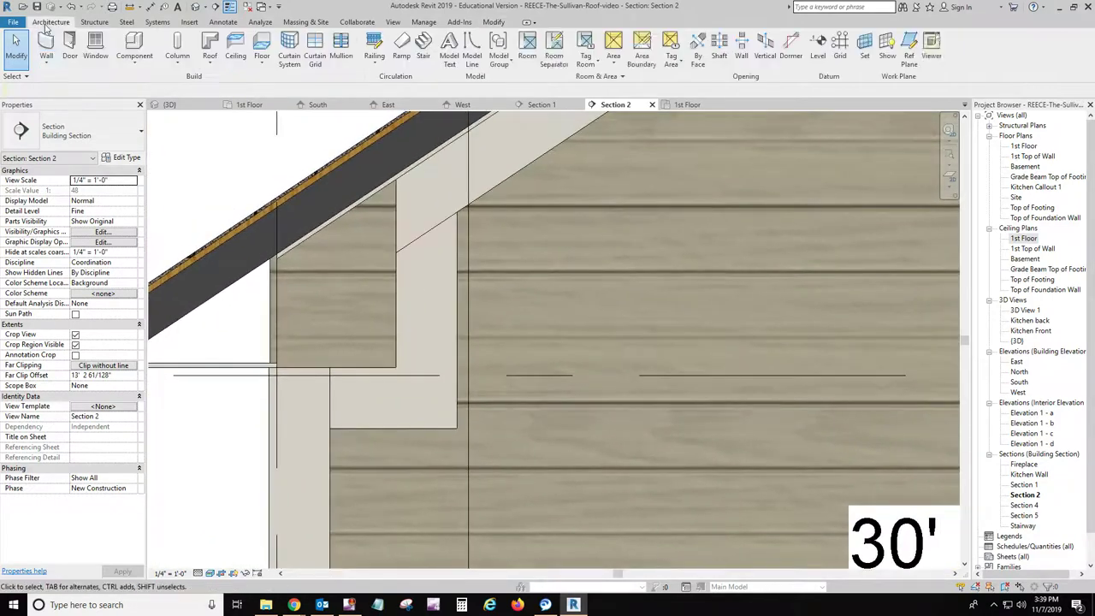
{"action": "left_click", "coordinate": [135, 61]}
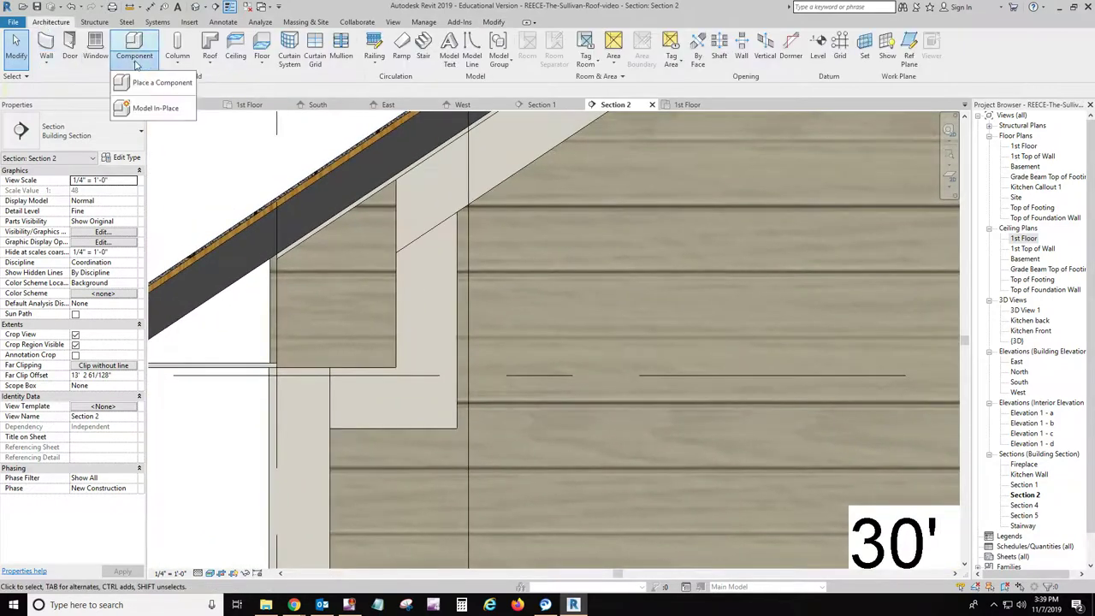
{"action": "left_click", "coordinate": [158, 108]}
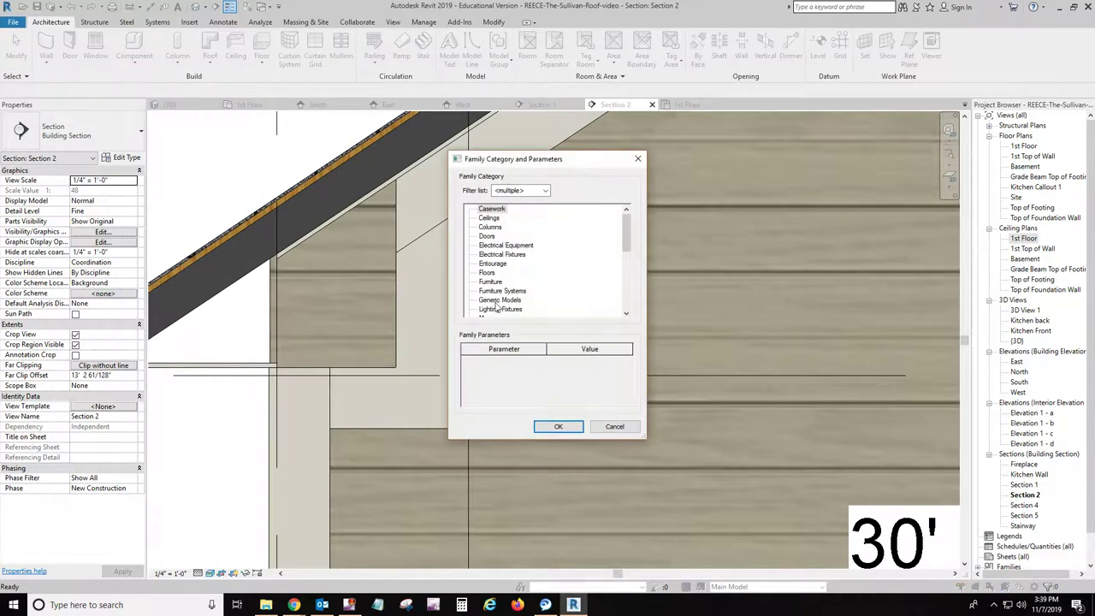
{"action": "left_click", "coordinate": [500, 301]}
{"action": "left_click", "coordinate": [562, 427]}
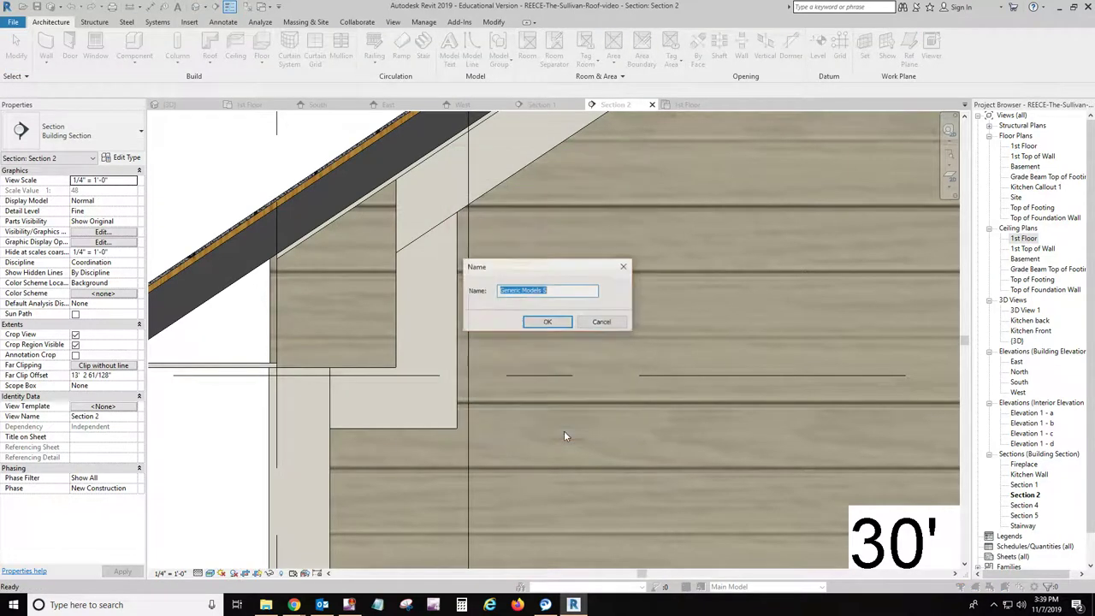
{"action": "left_click", "coordinate": [558, 323]}
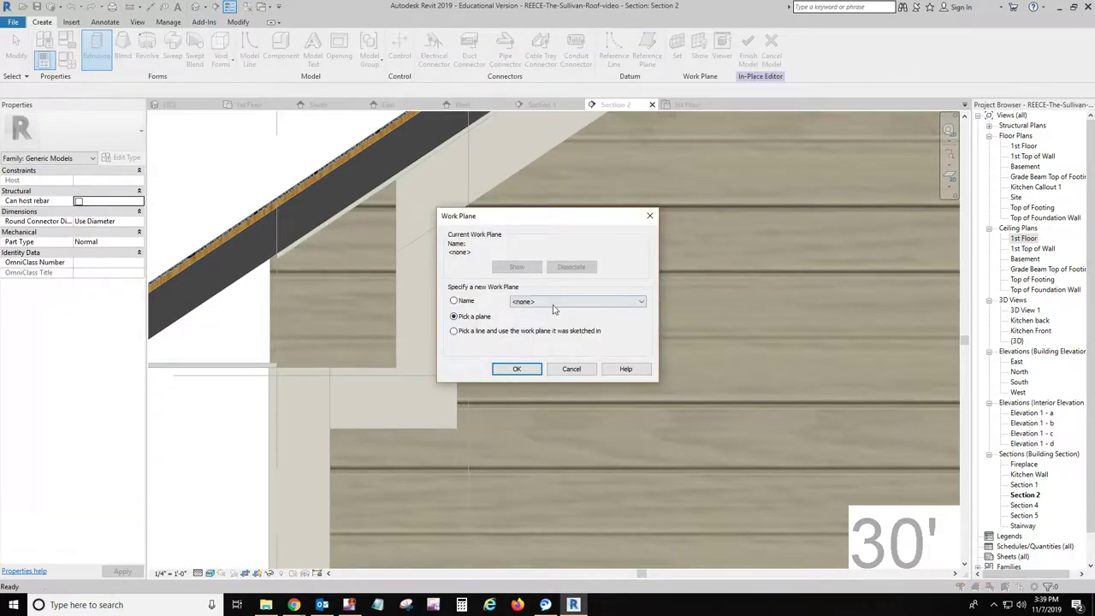
{"action": "left_click", "coordinate": [466, 300]}
{"action": "left_click", "coordinate": [578, 302]}
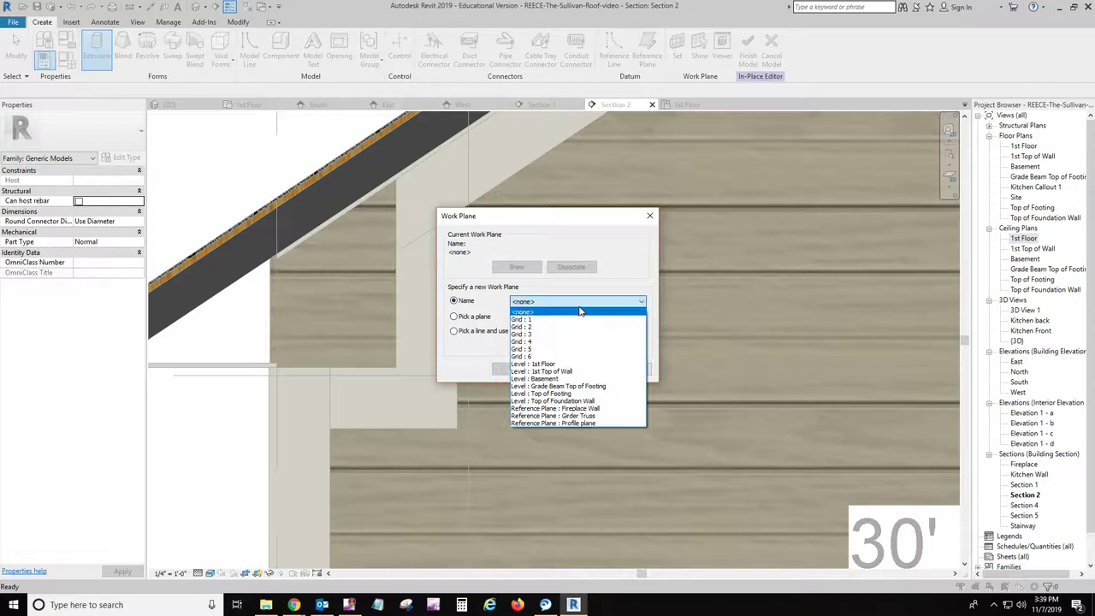
{"action": "left_click", "coordinate": [526, 342]}
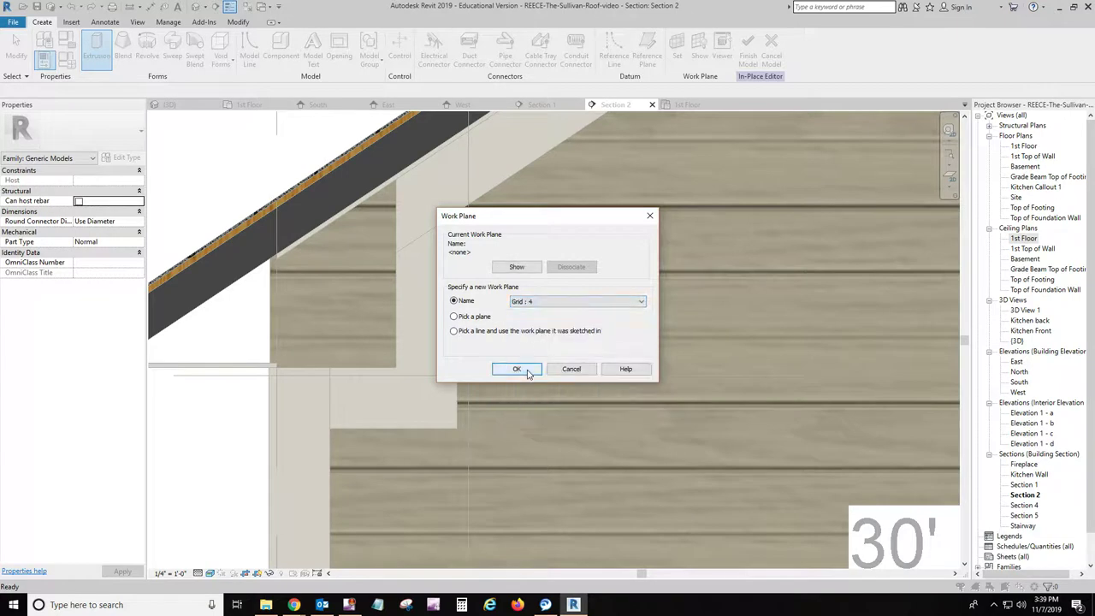
{"action": "left_click", "coordinate": [517, 368]}
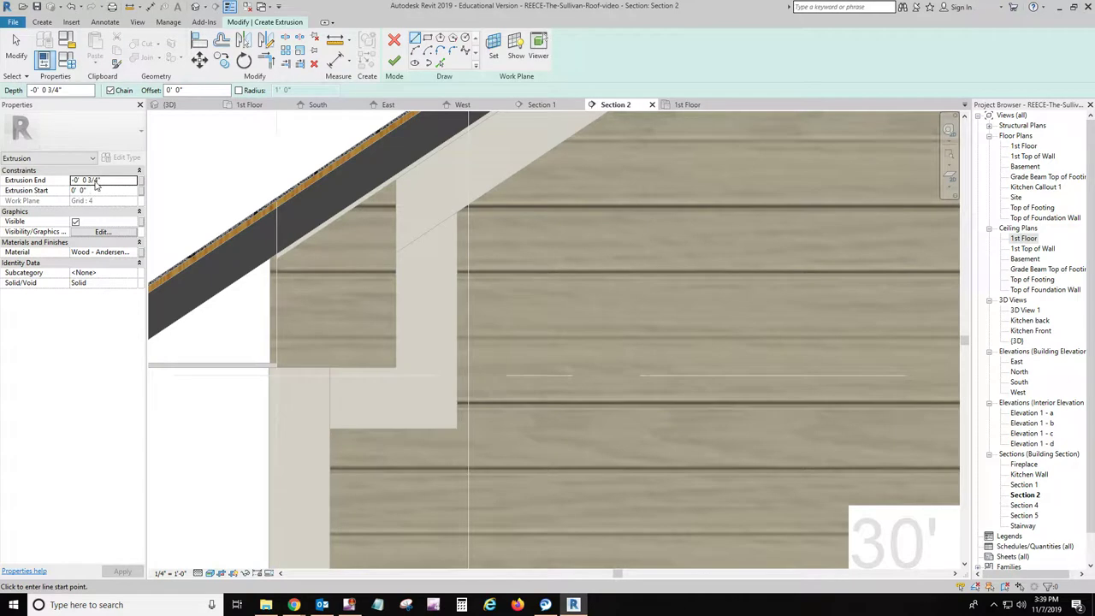
Set the Extrusion End to 6"
{"action": "key", "text": "Return"}
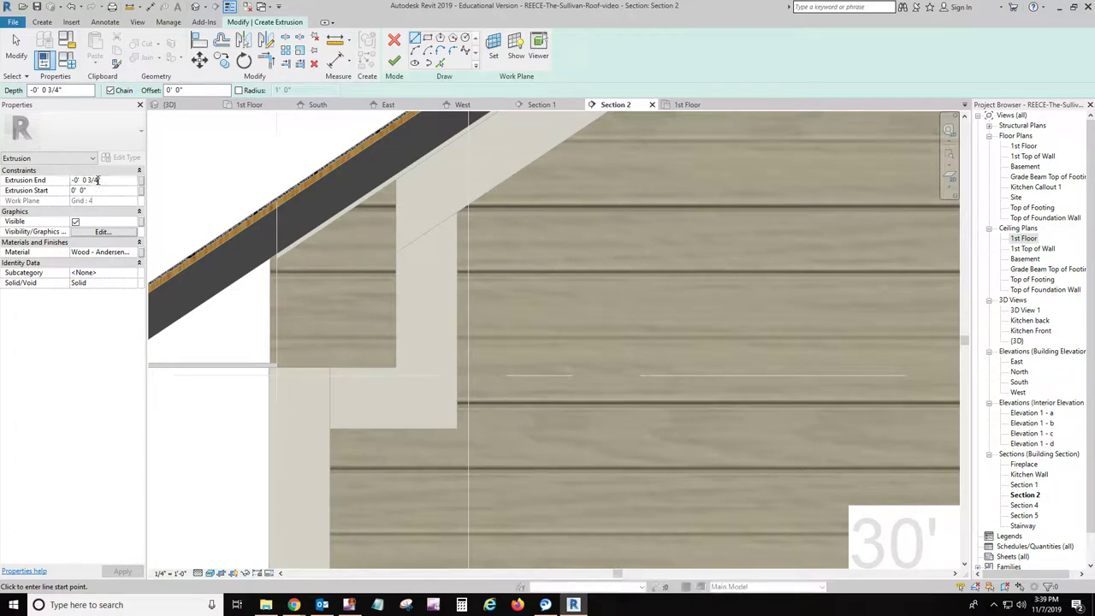
{"action": "left_click_drag", "start_coordinate": [96, 180], "coordinate": [83, 180]}
{"action": "type", "text": "6"}
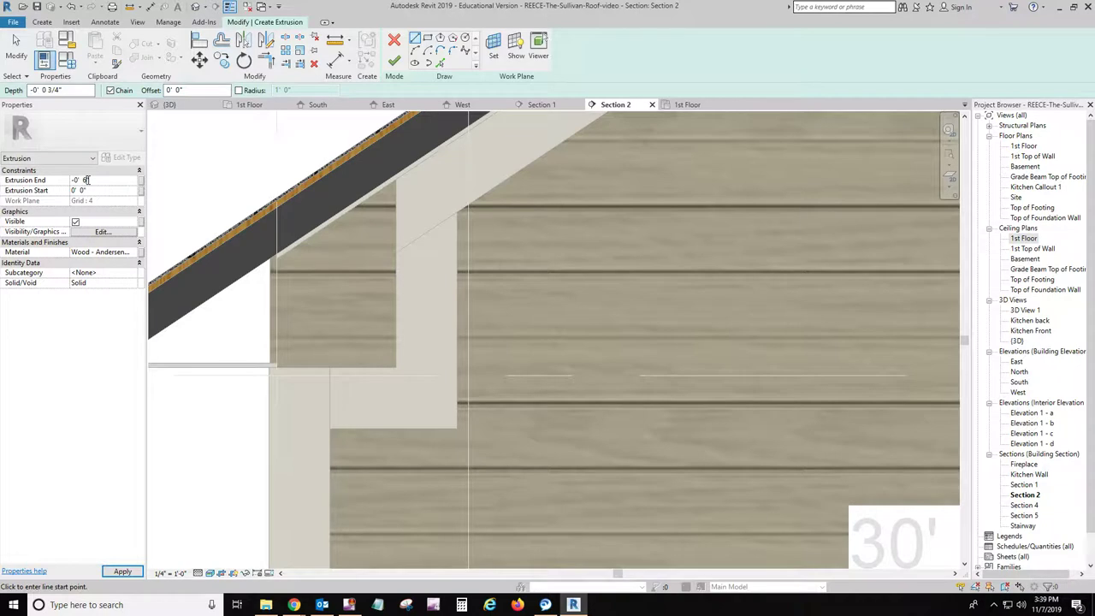
{"action": "key", "text": "Return"}
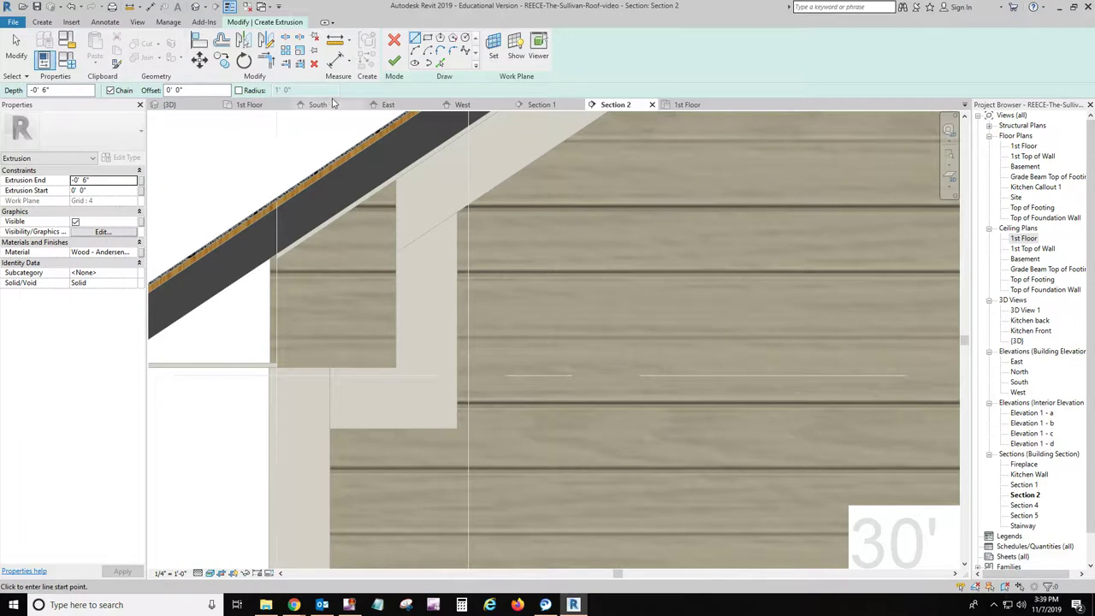
Pick the trim's vertical, bottom and sloped soffit edges as sketch lines
{"action": "left_click", "coordinate": [441, 63]}
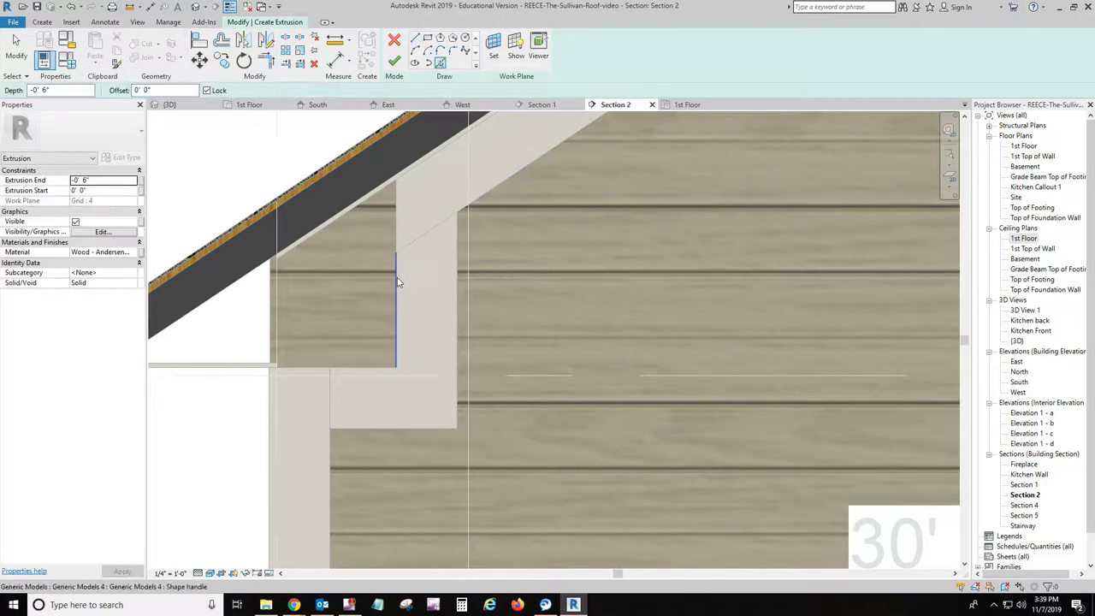
{"action": "left_click", "coordinate": [396, 278]}
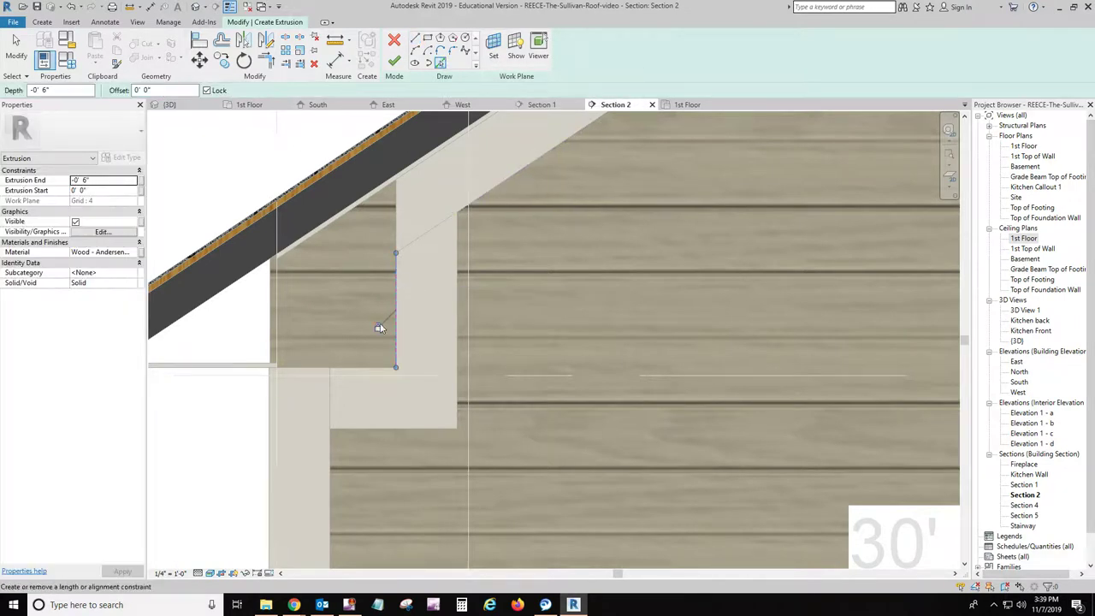
{"action": "left_click", "coordinate": [371, 366]}
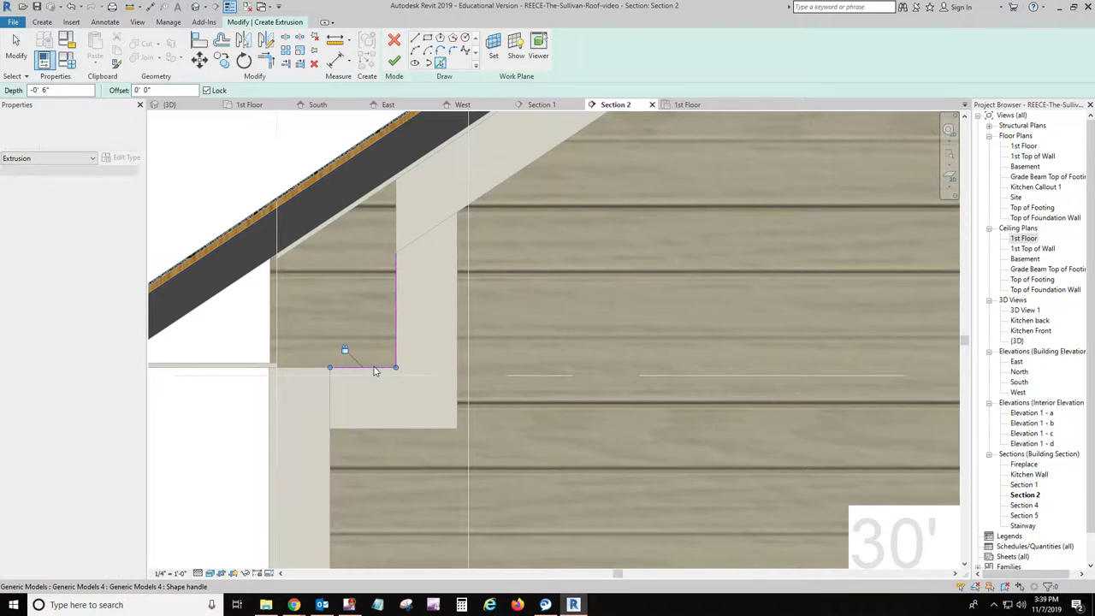
{"action": "left_click", "coordinate": [374, 193]}
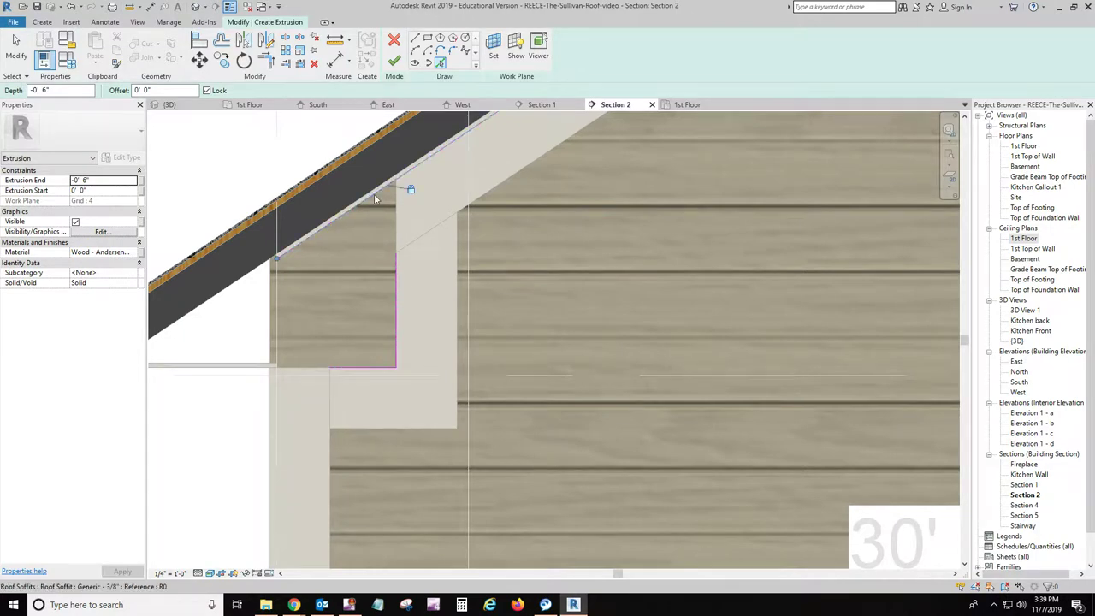
Add a line offset 0' 0 3/4" from the roof underside and pick the fascia's vertical edge
{"action": "left_click", "coordinate": [221, 41]}
{"action": "left_click", "coordinate": [244, 90]}
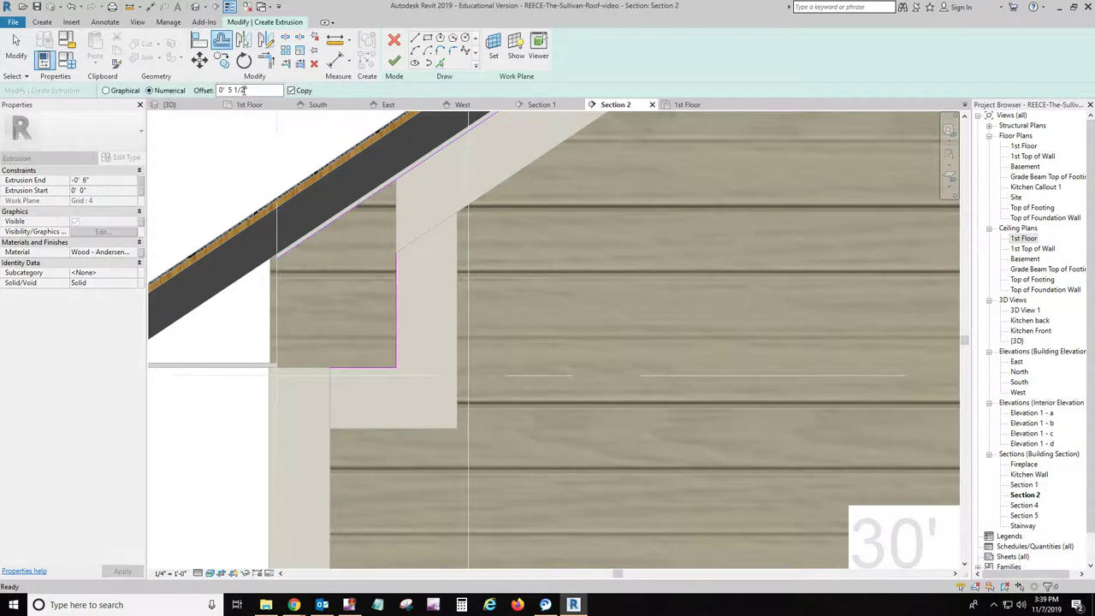
{"action": "left_click_drag", "start_coordinate": [244, 90], "coordinate": [227, 90]}
{"action": "key", "text": "BackSpace"}
{"action": "key", "text": "Return"}
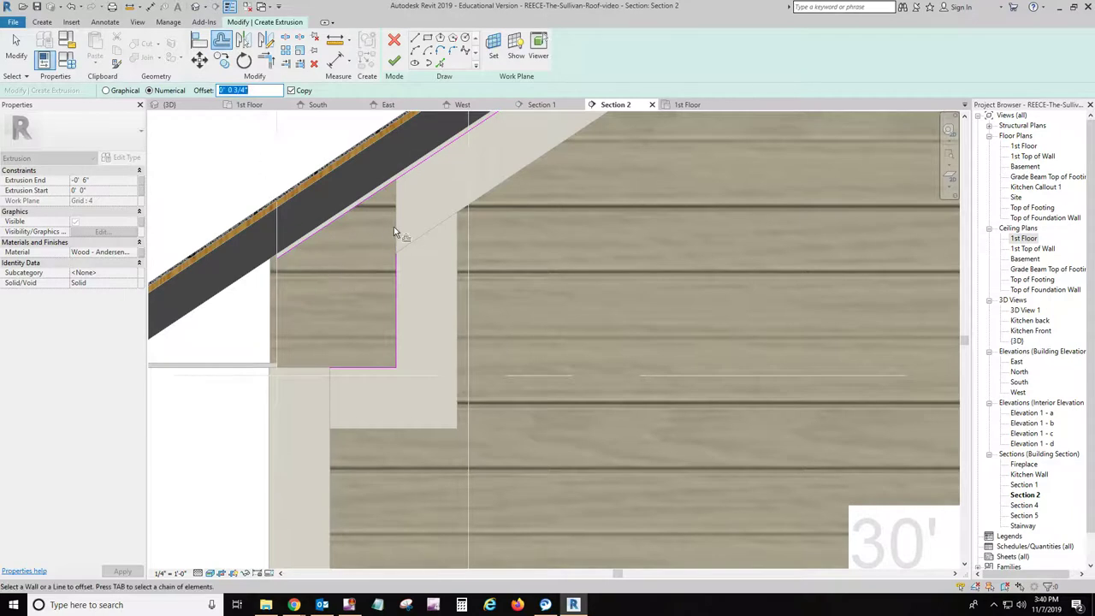
{"action": "left_click", "coordinate": [339, 224]}
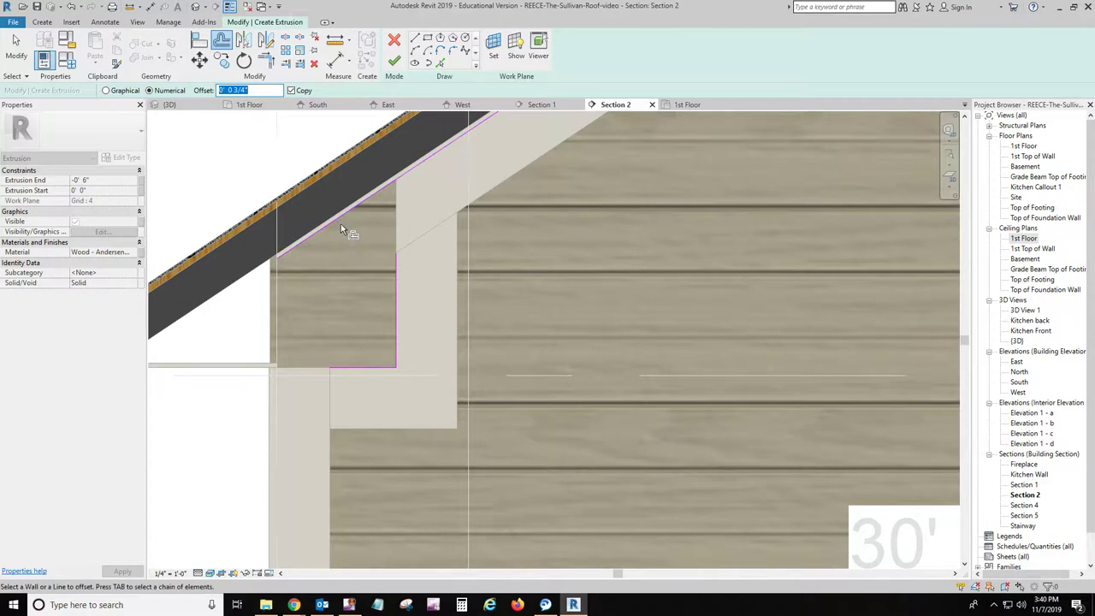
{"action": "left_click", "coordinate": [396, 214]}
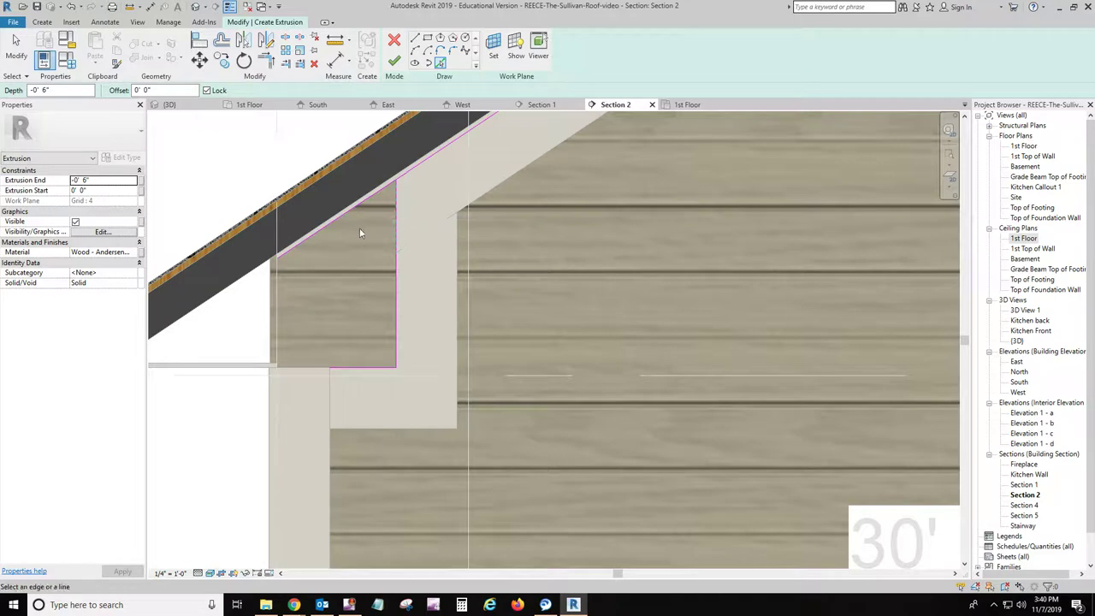
{"action": "key", "text": "Escape"}
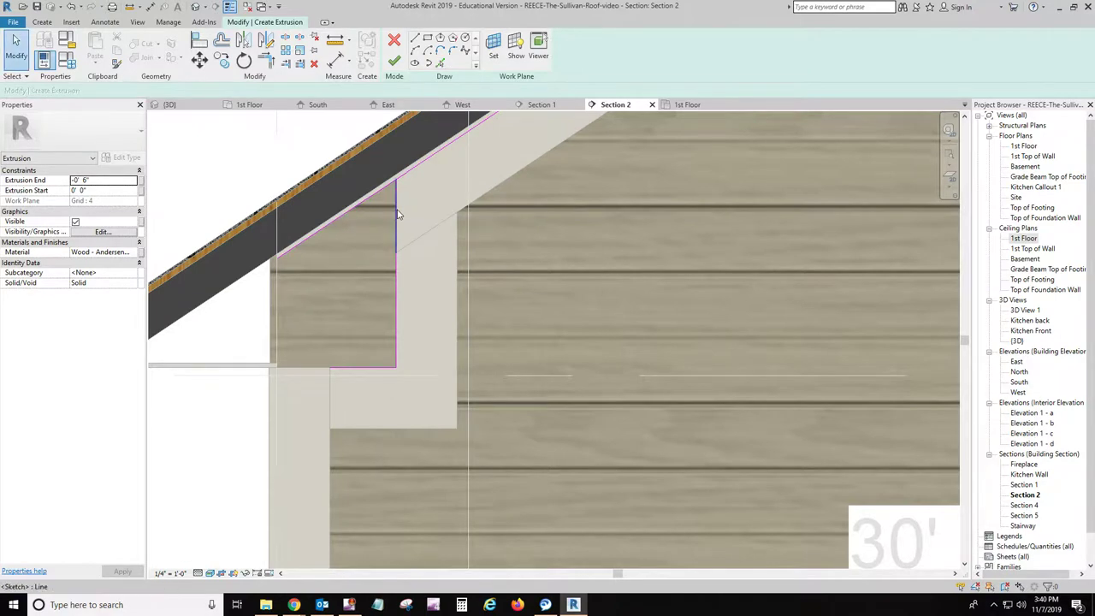
{"action": "left_click", "coordinate": [396, 214]}
{"action": "key", "text": "Escape"}
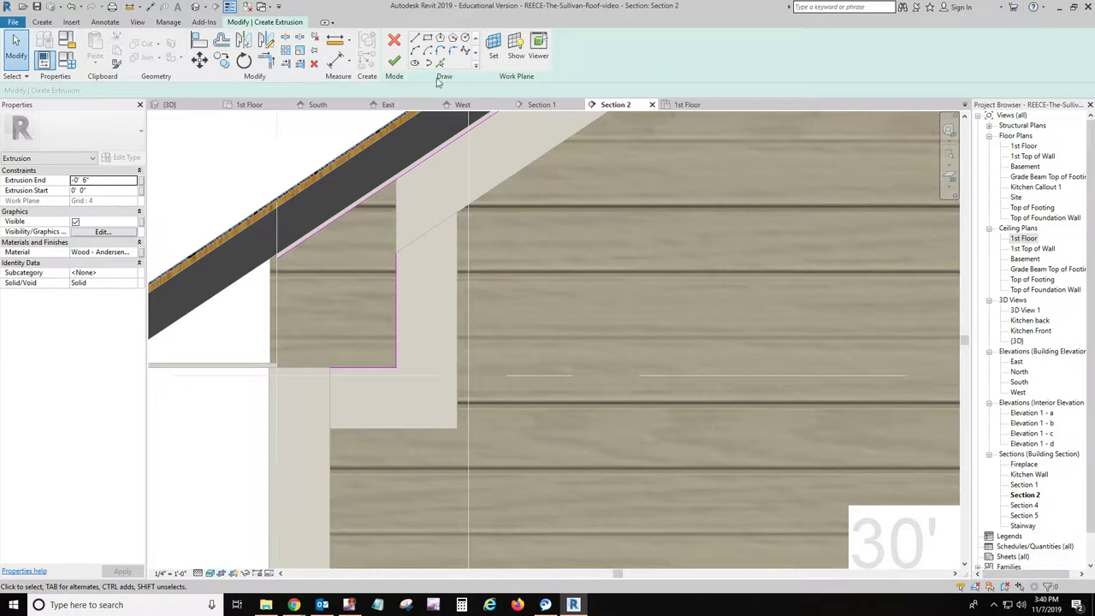
{"action": "left_click", "coordinate": [441, 64]}
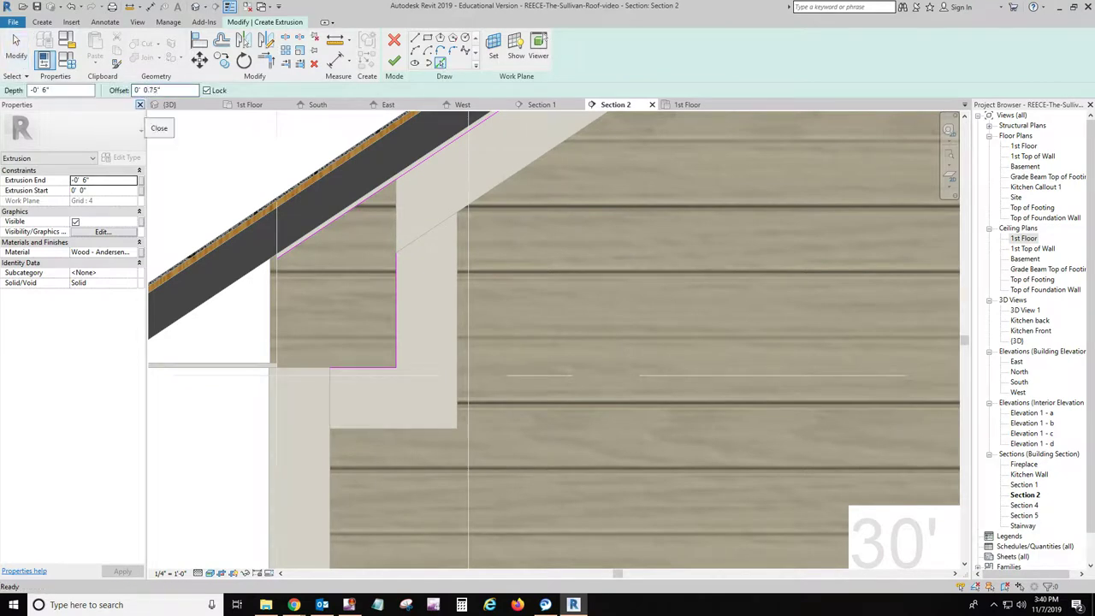
Re-pick the fascia edge and trim the sloped and vertical lines into closed corners
{"action": "left_click", "coordinate": [395, 219]}
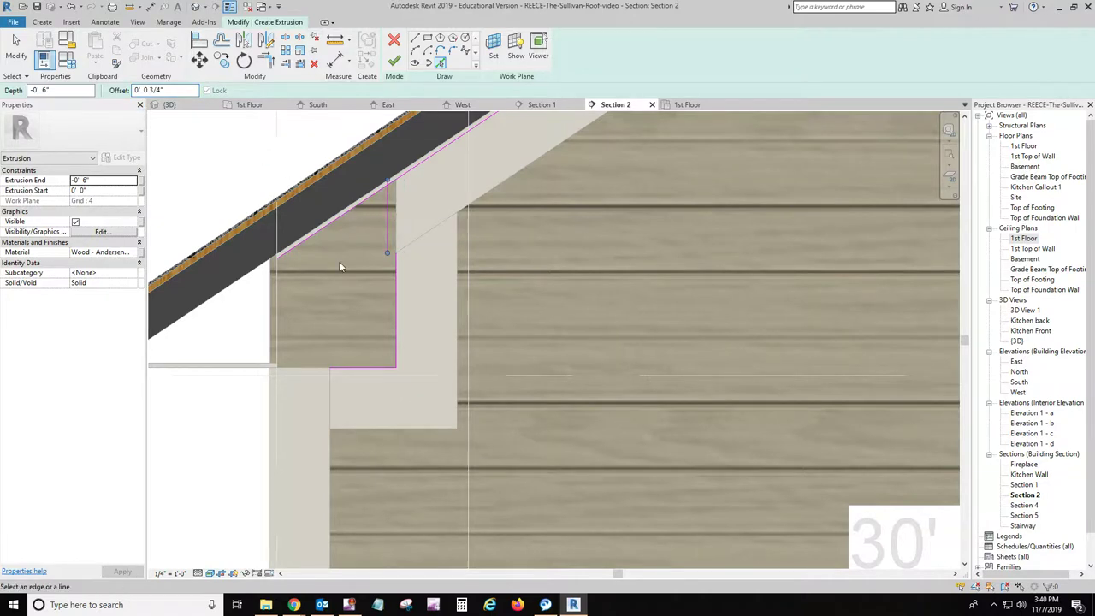
{"action": "left_click", "coordinate": [265, 62]}
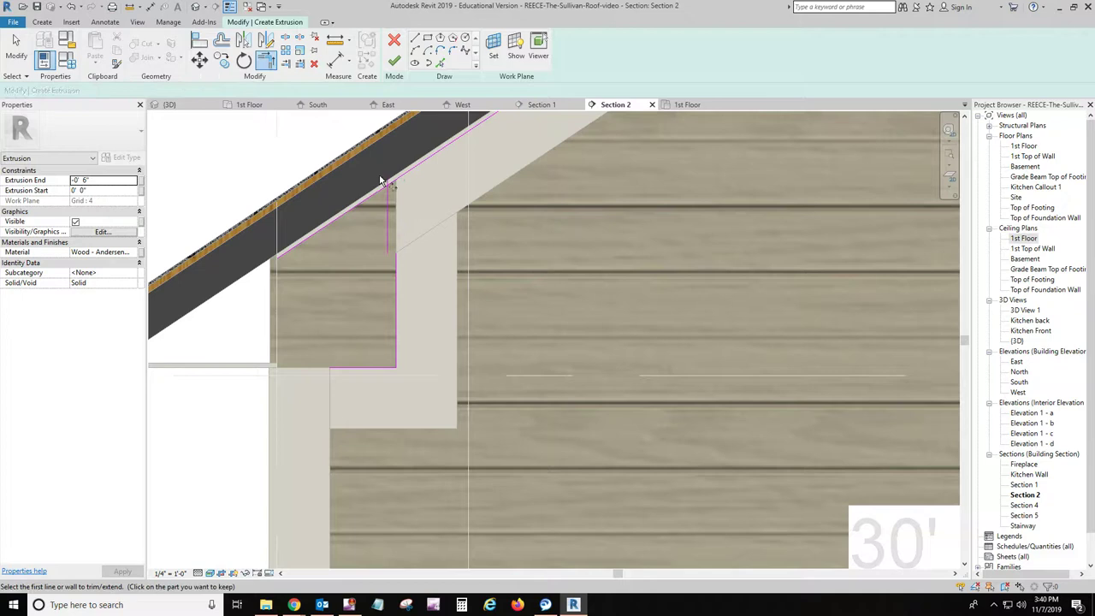
{"action": "left_click", "coordinate": [409, 174]}
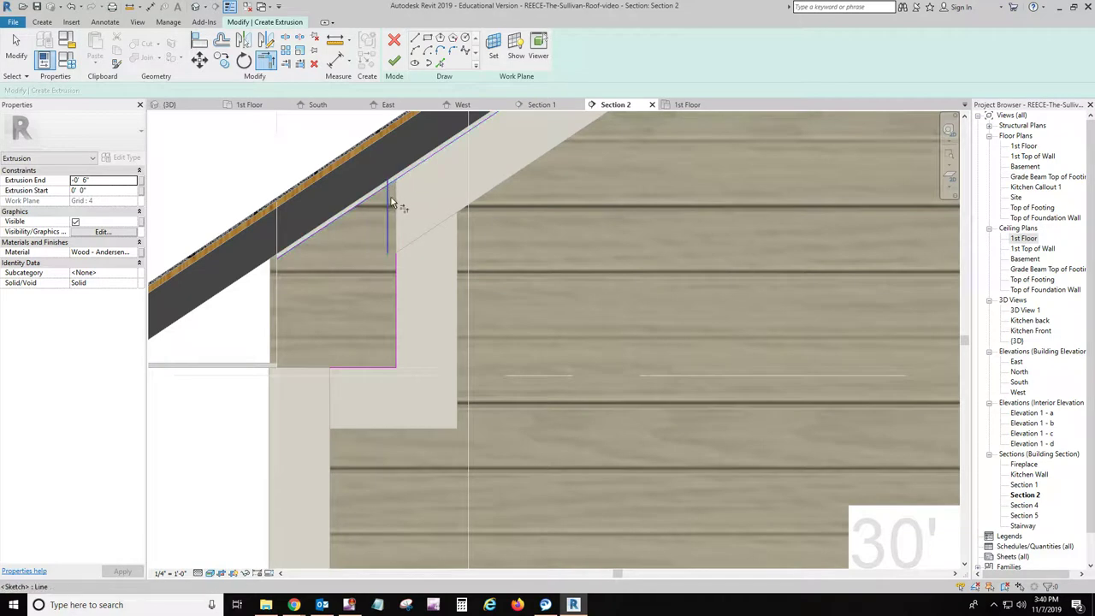
{"action": "left_click", "coordinate": [390, 366]}
{"action": "scroll", "coordinate": [377, 207], "scroll_direction": "up", "scroll_amount": 2}
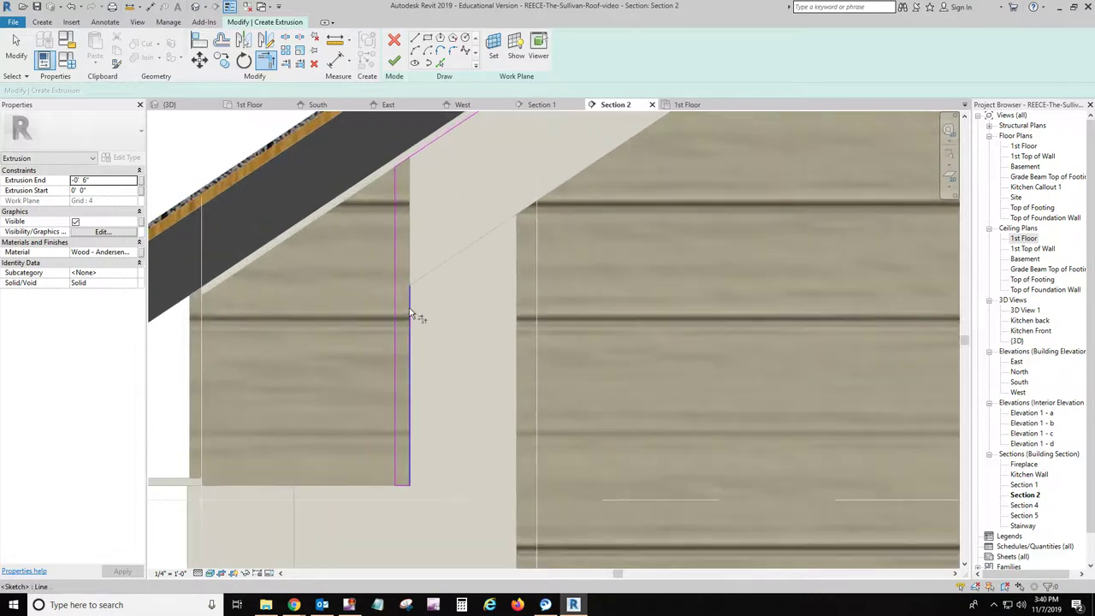
{"action": "left_click", "coordinate": [402, 165]}
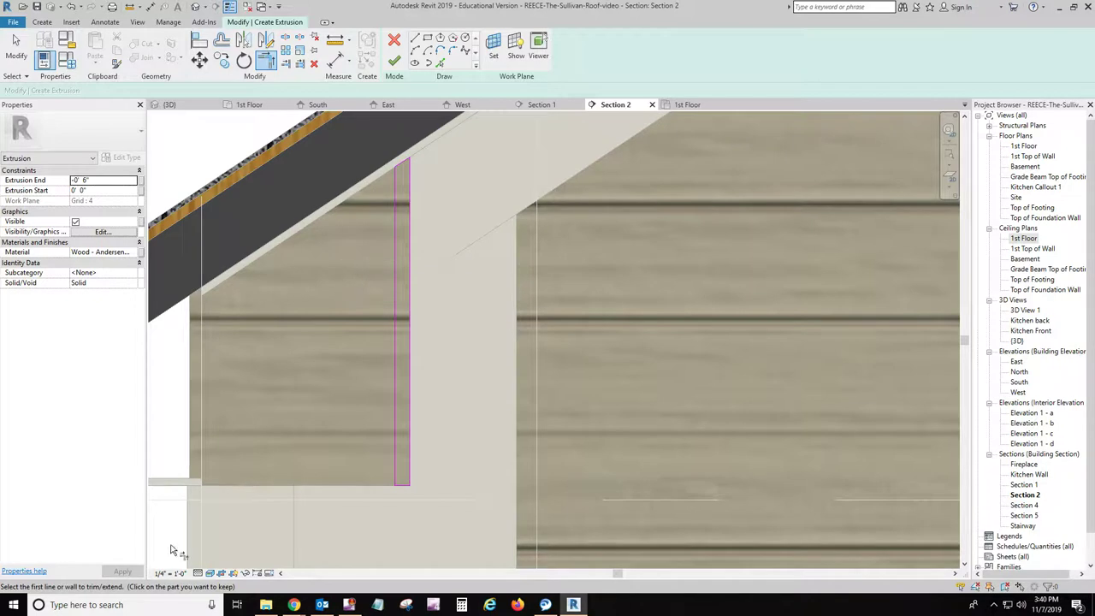
Switch Section 2 to Hidden Line, then back to Realistic visual style
{"action": "left_click", "coordinate": [209, 573]}
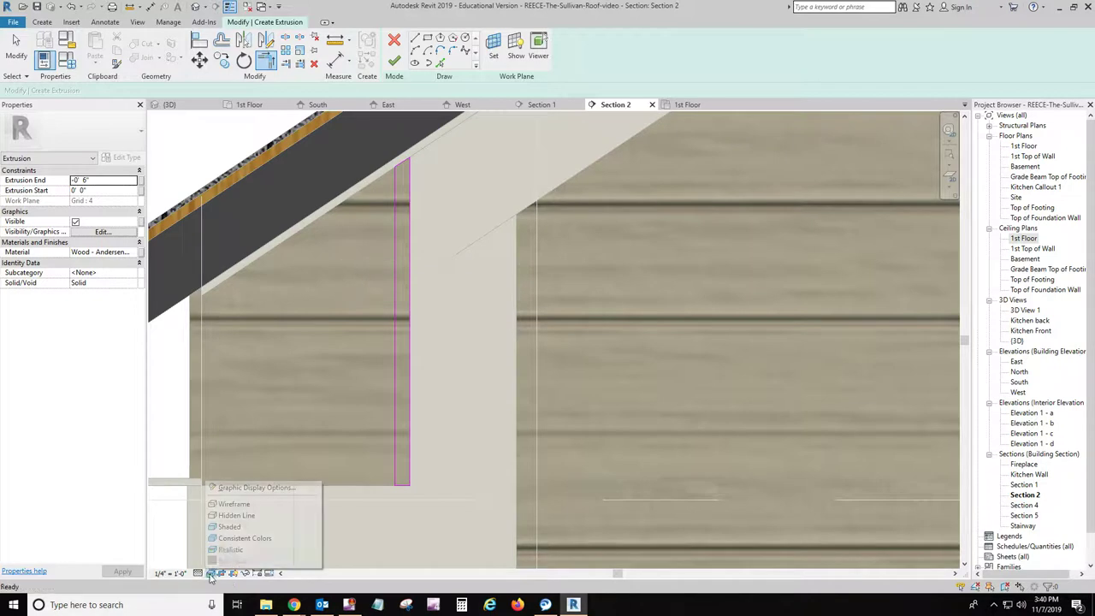
{"action": "left_click", "coordinate": [235, 511]}
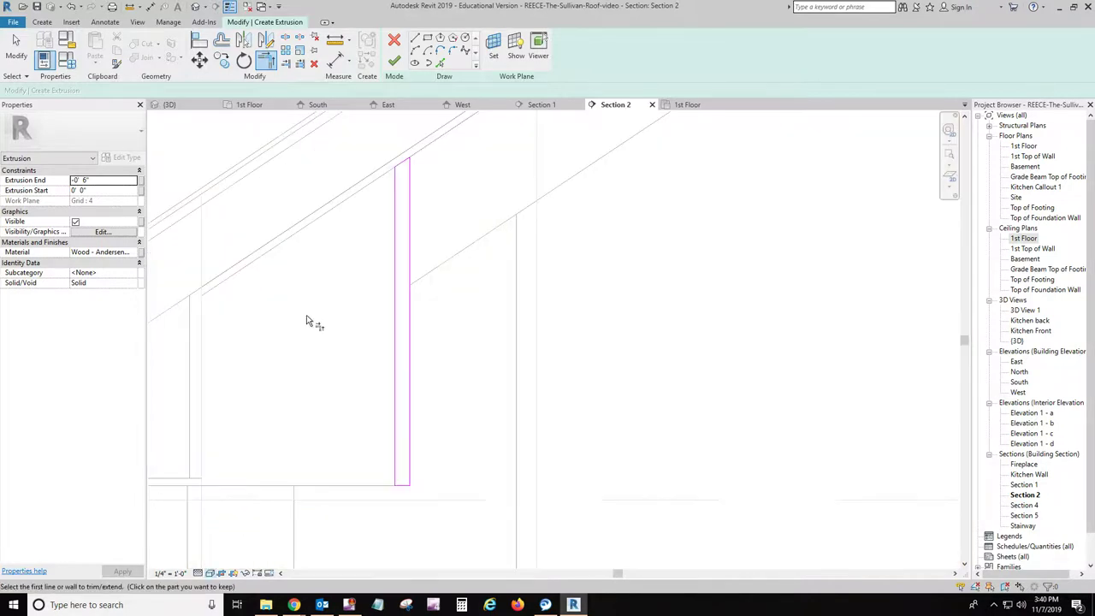
{"action": "key", "text": "Escape"}
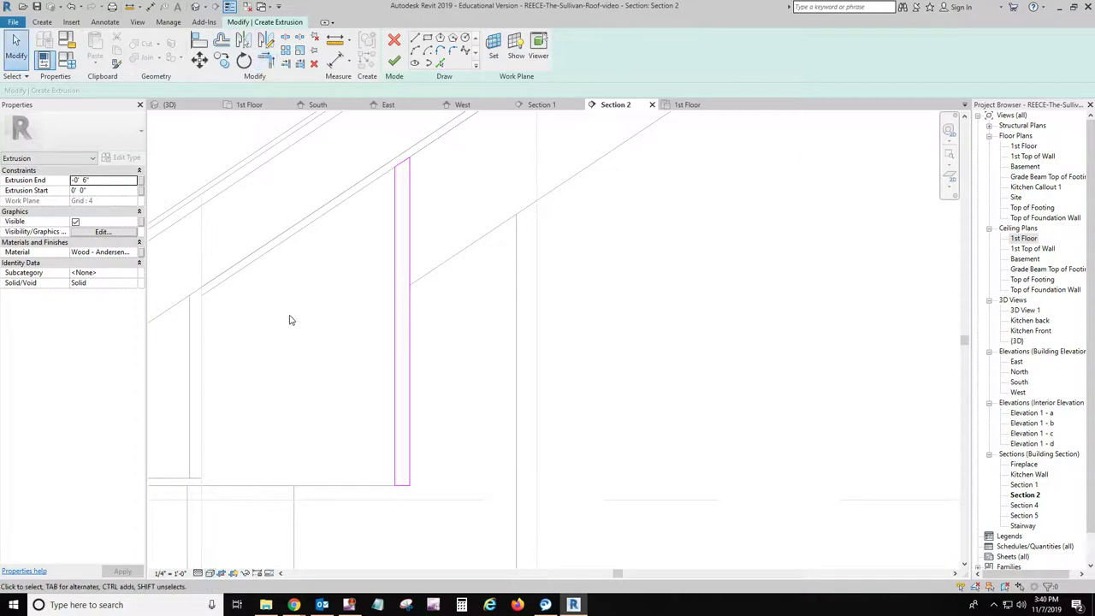
{"action": "left_click", "coordinate": [210, 573]}
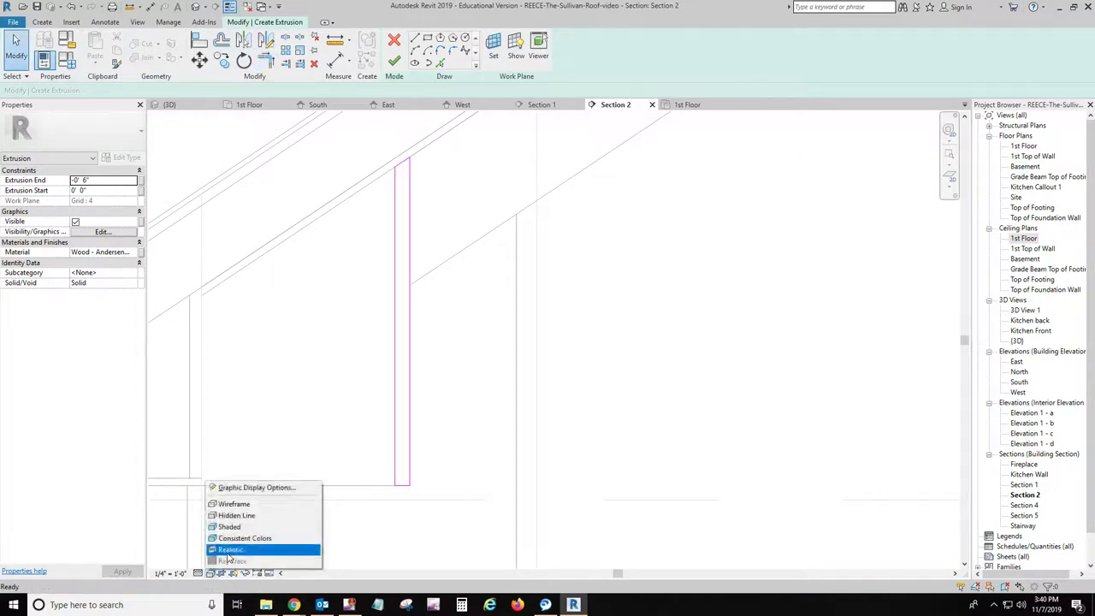
{"action": "left_click", "coordinate": [229, 552]}
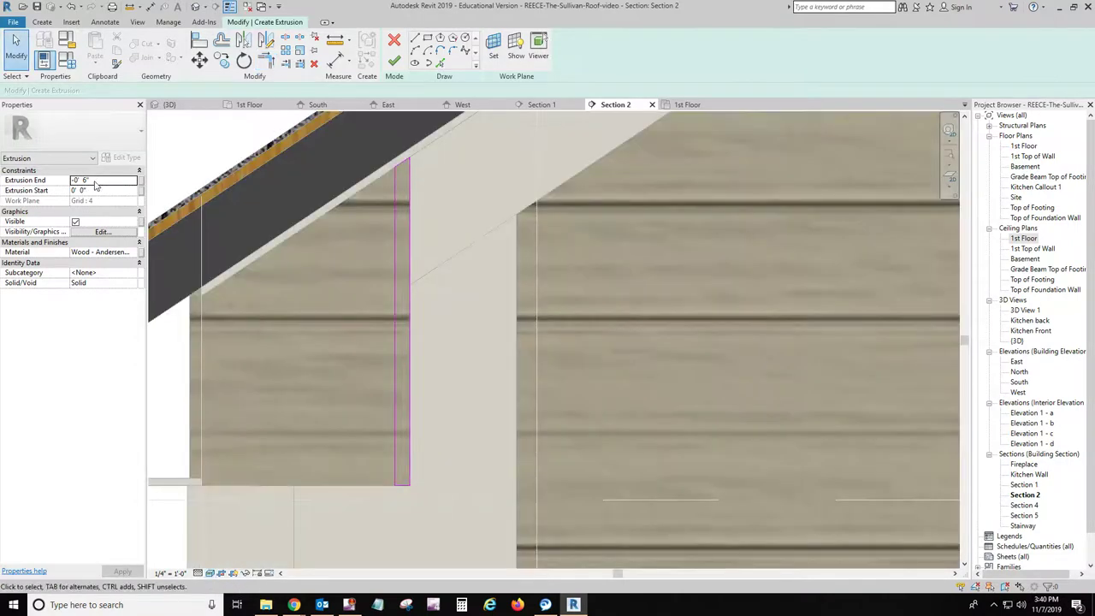
Finish the trim extrusion sketch and the in-place model at the left gable eave
{"action": "left_click", "coordinate": [395, 60]}
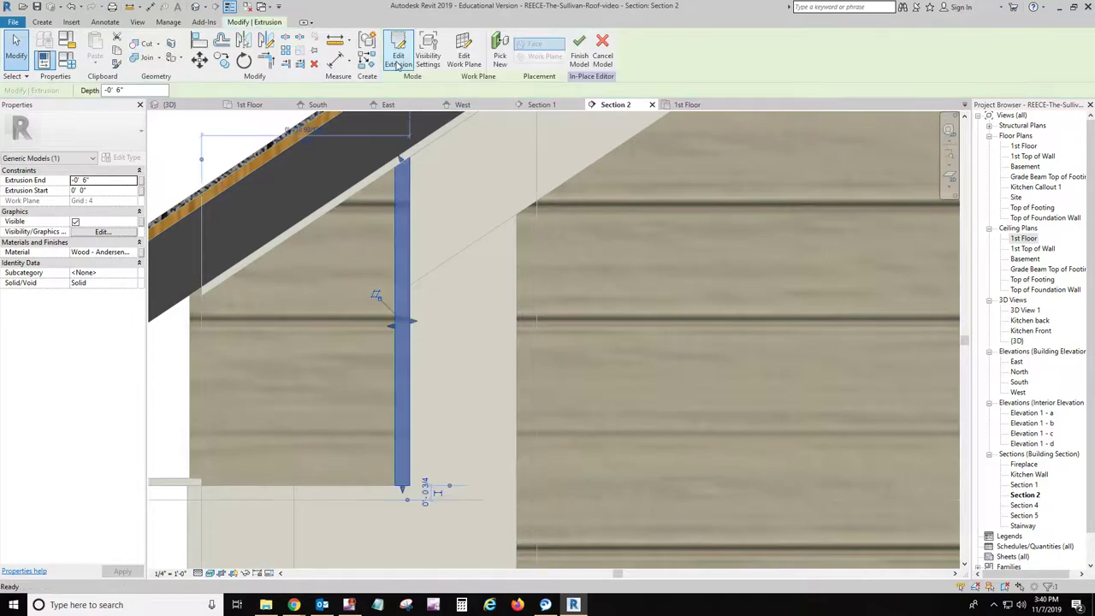
{"action": "left_click", "coordinate": [335, 328]}
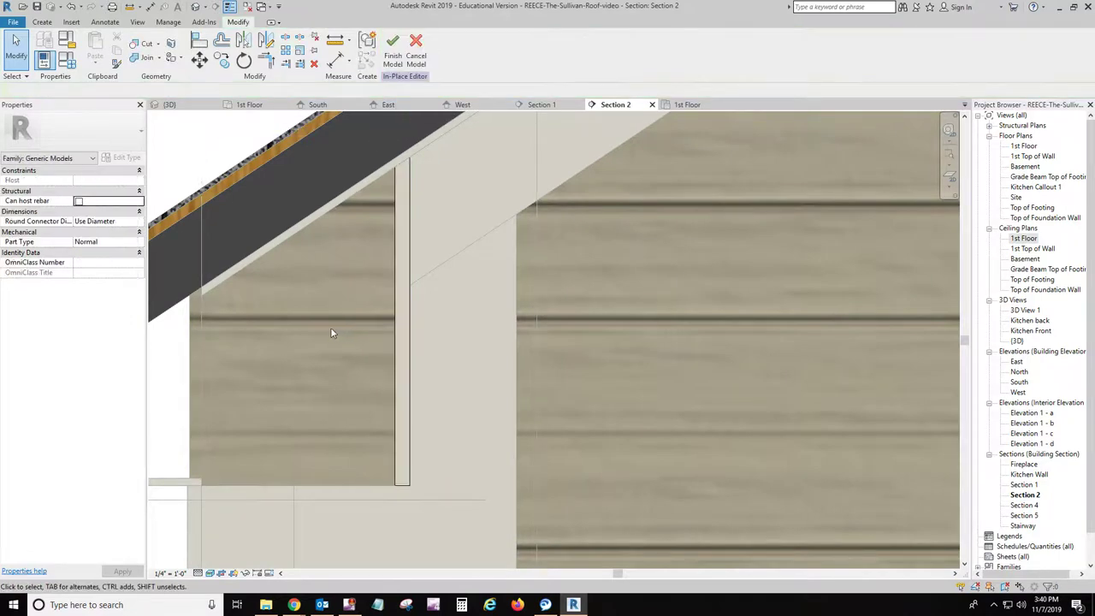
{"action": "scroll", "coordinate": [331, 332], "scroll_direction": "down", "scroll_amount": 2}
{"action": "scroll", "coordinate": [328, 331], "scroll_direction": "down", "scroll_amount": 3}
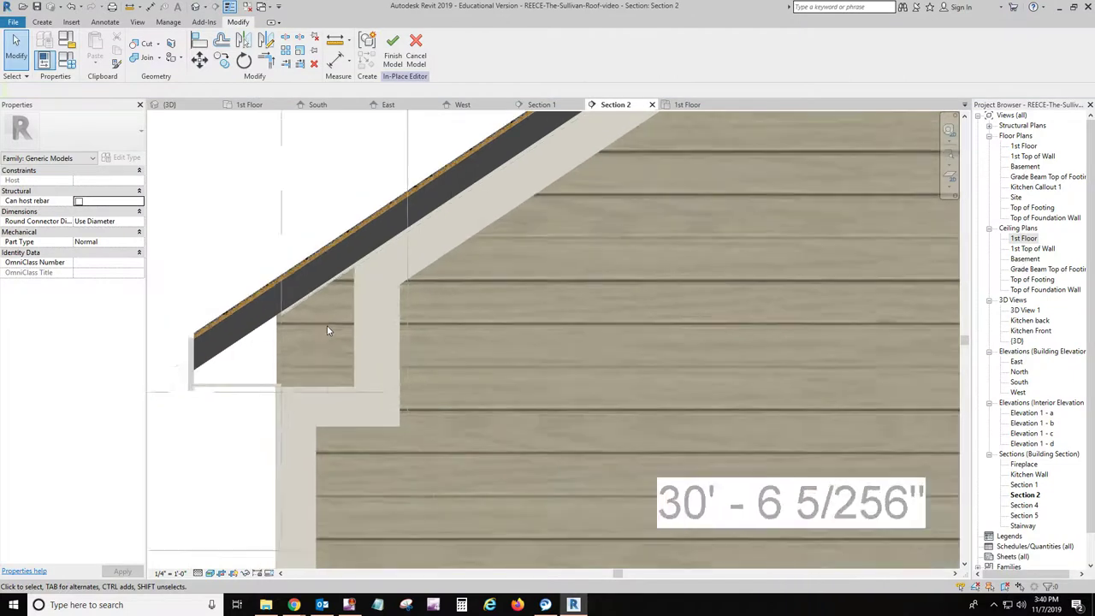
{"action": "middle_click_drag", "start_coordinate": [736, 320], "coordinate": [231, 298]}
{"action": "scroll", "coordinate": [231, 298], "scroll_direction": "down", "scroll_amount": 1}
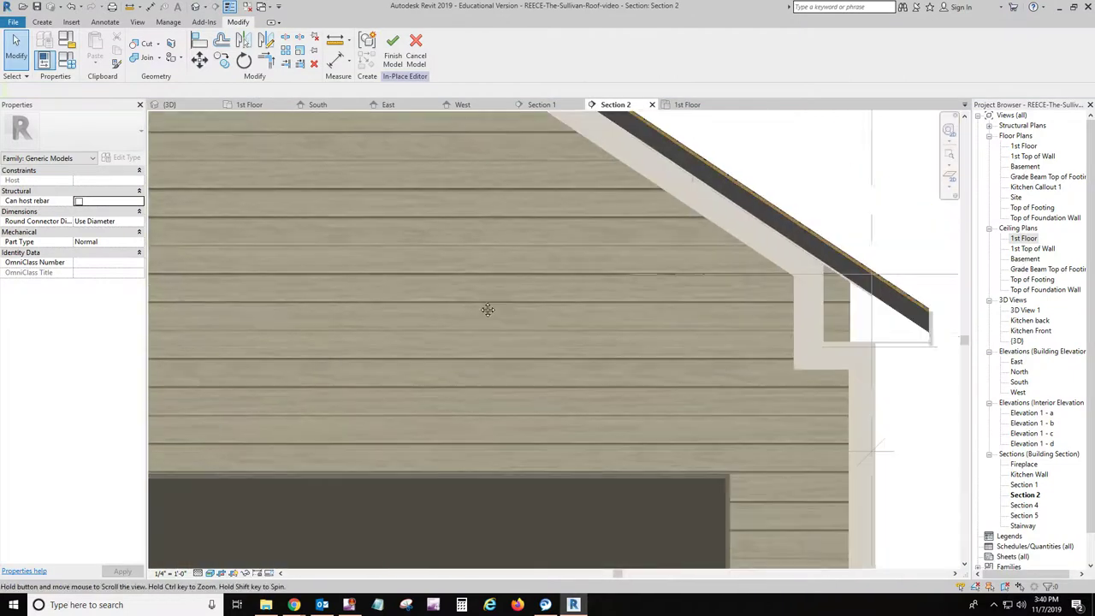
{"action": "scroll", "coordinate": [524, 301], "scroll_direction": "up", "scroll_amount": 3}
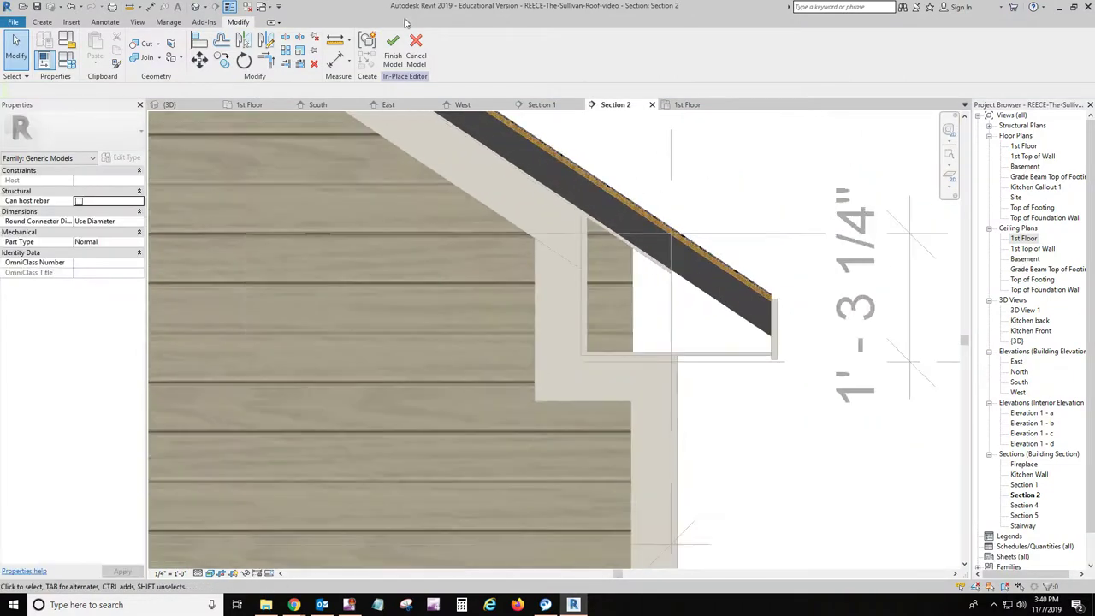
{"action": "left_click", "coordinate": [393, 47]}
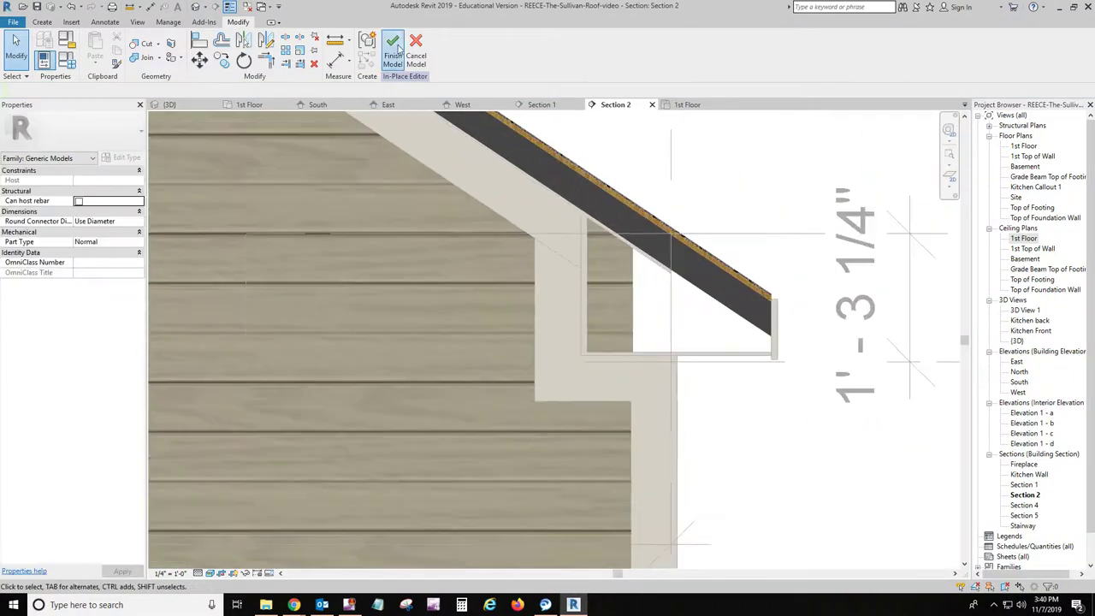
Reopen the trim model with Edit In-Place, inspect the extrusion, and cancel without changes
{"action": "left_click", "coordinate": [586, 297]}
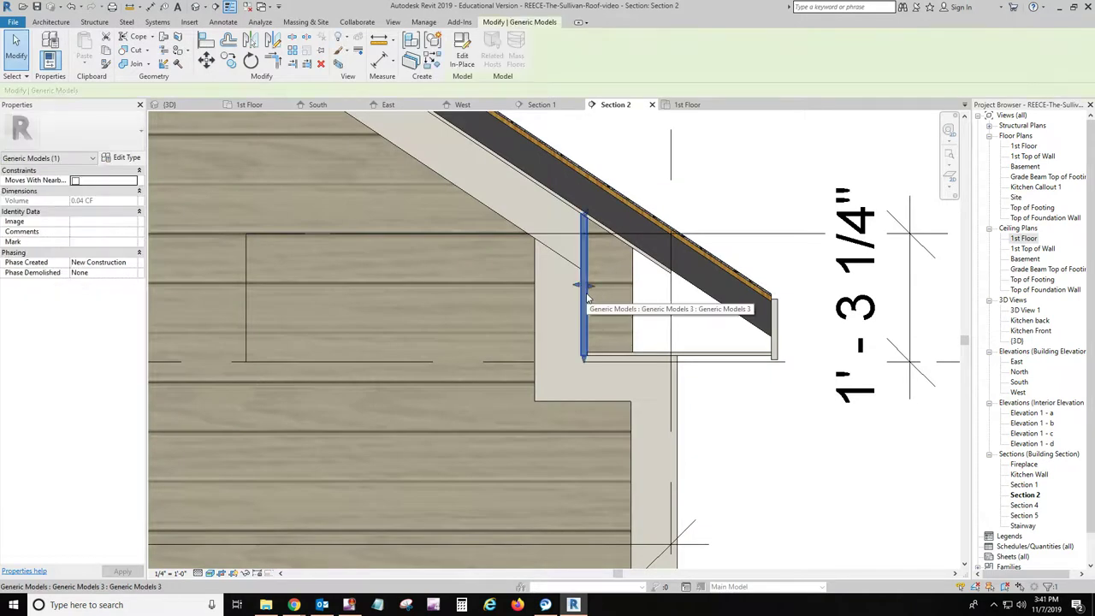
{"action": "left_click", "coordinate": [462, 53]}
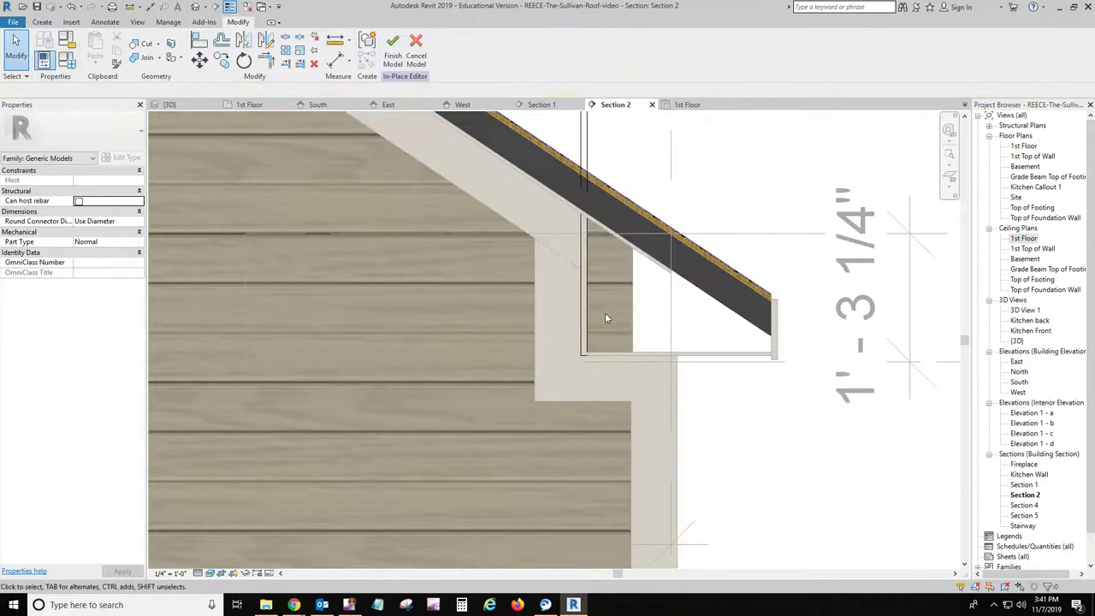
{"action": "left_click", "coordinate": [585, 304]}
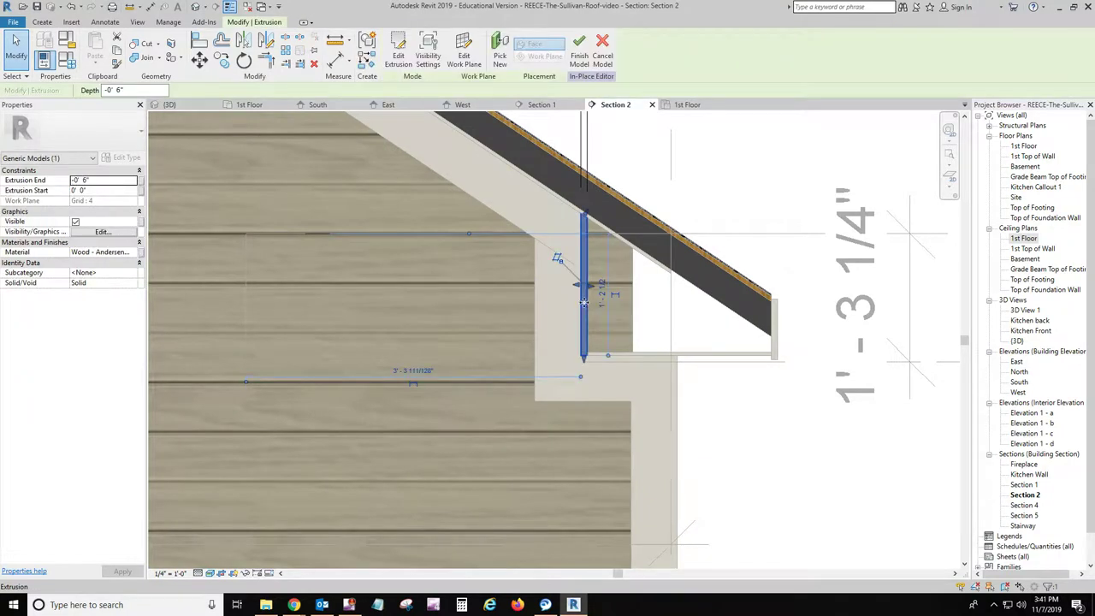
{"action": "key", "text": "Escape"}
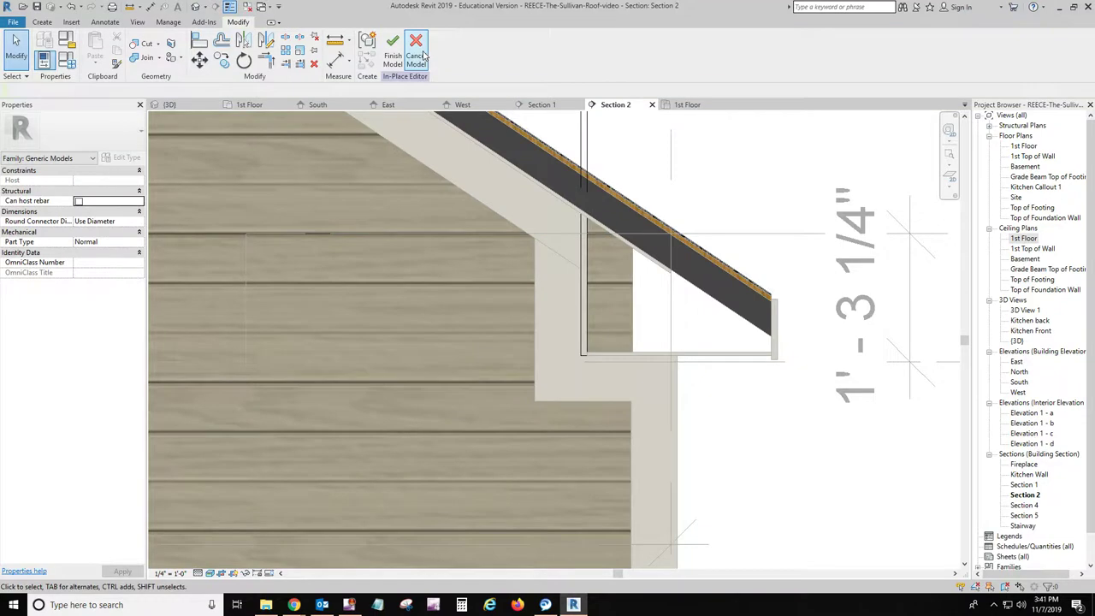
{"action": "left_click", "coordinate": [417, 47]}
{"action": "scroll", "coordinate": [381, 296], "scroll_direction": "down", "scroll_amount": 5}
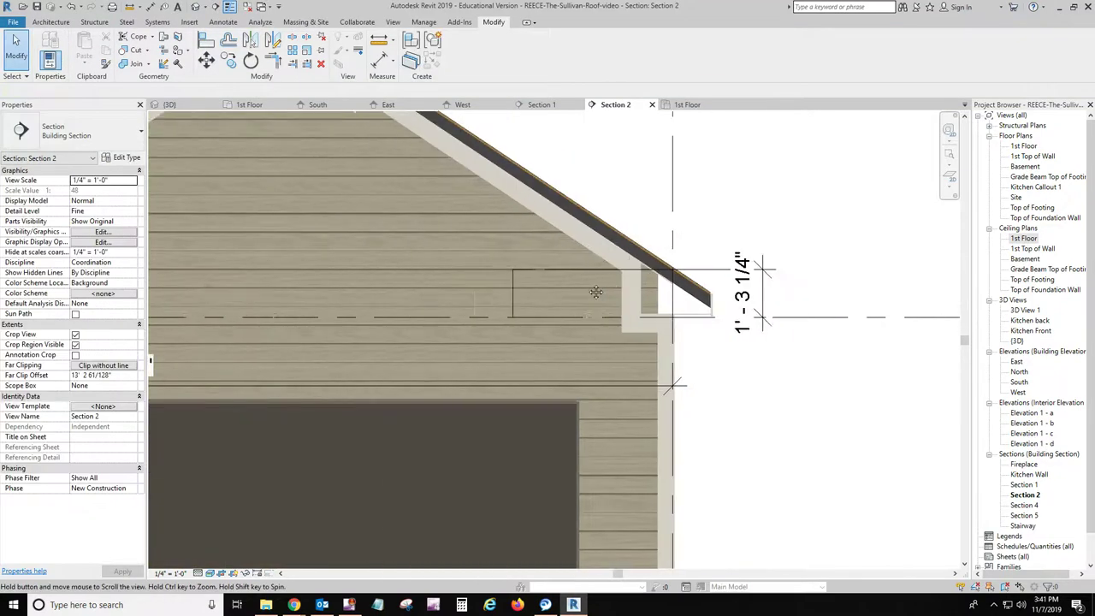
Switch to the South elevation and zoom to the gable's other eave
{"action": "scroll", "coordinate": [360, 347], "scroll_direction": "up", "scroll_amount": 5}
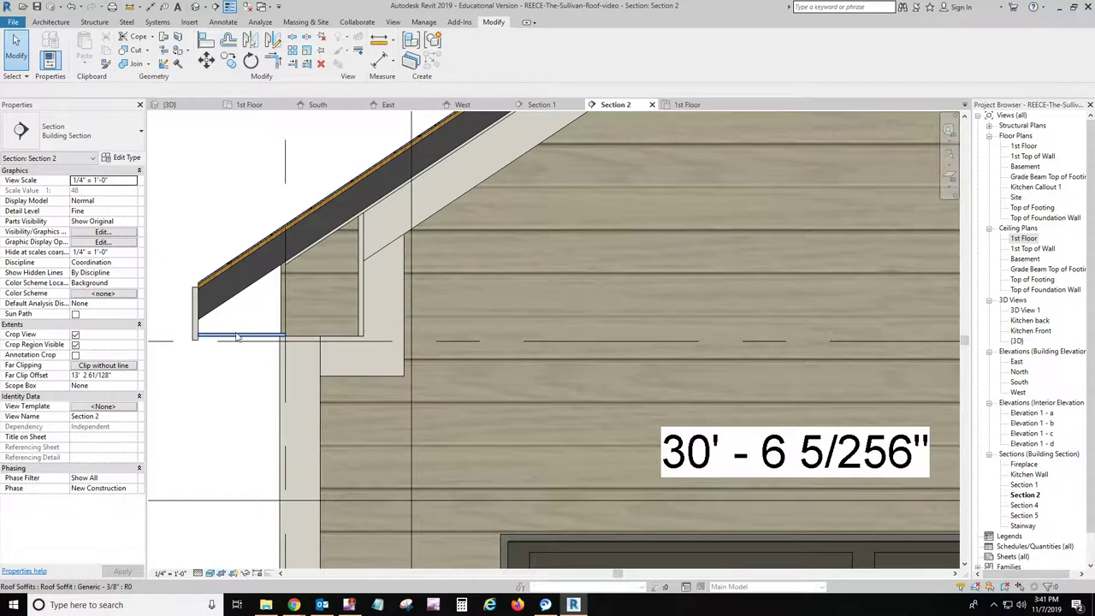
{"action": "scroll", "coordinate": [323, 304], "scroll_direction": "down", "scroll_amount": 4}
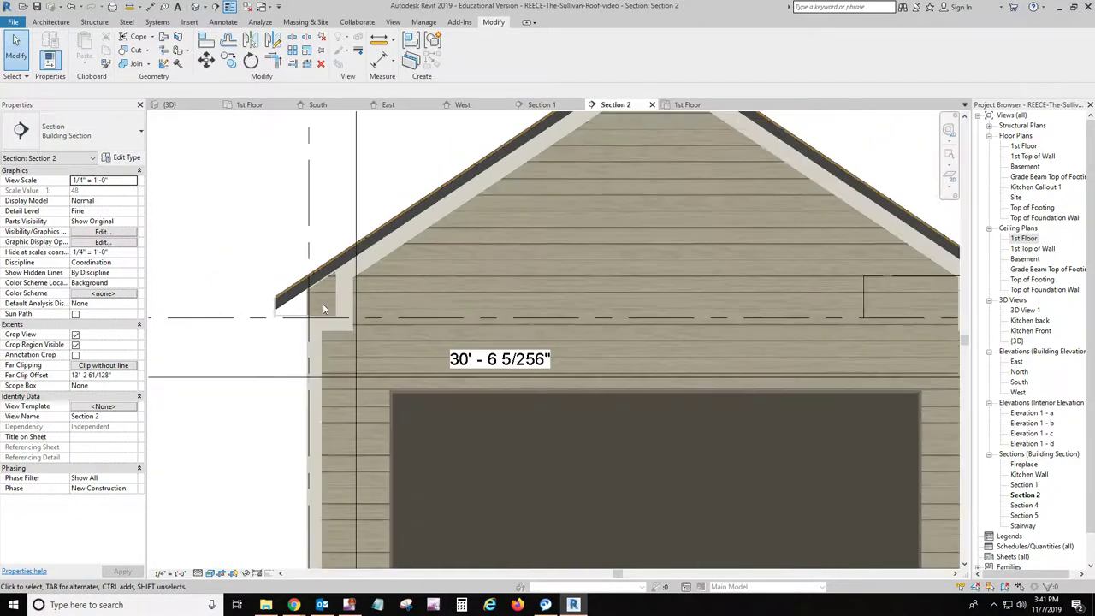
{"action": "left_click", "coordinate": [315, 104]}
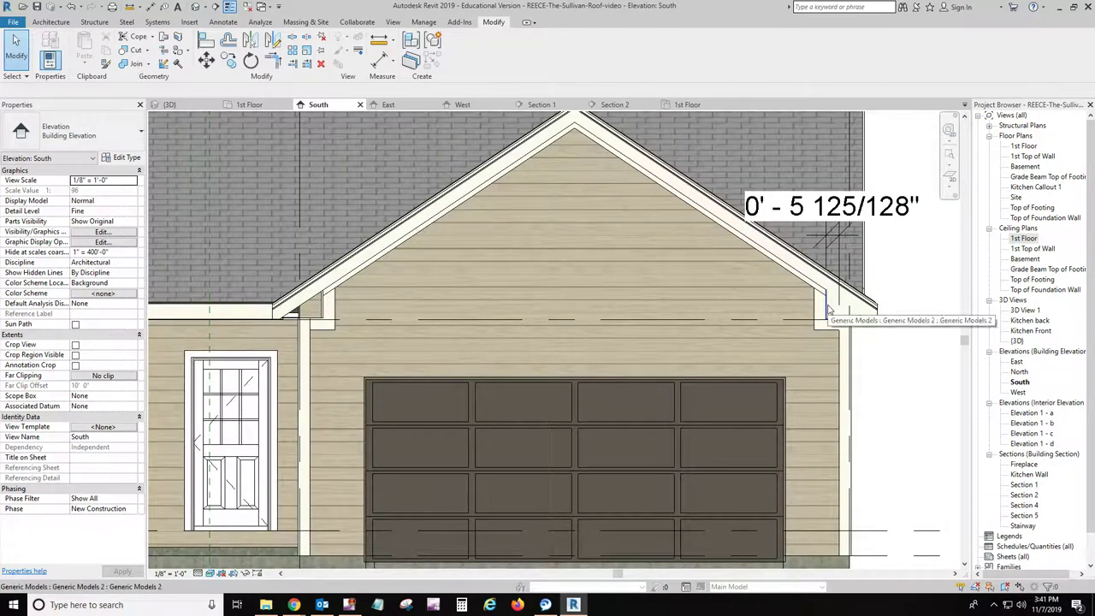
{"action": "scroll", "coordinate": [828, 310], "scroll_direction": "up", "scroll_amount": 3}
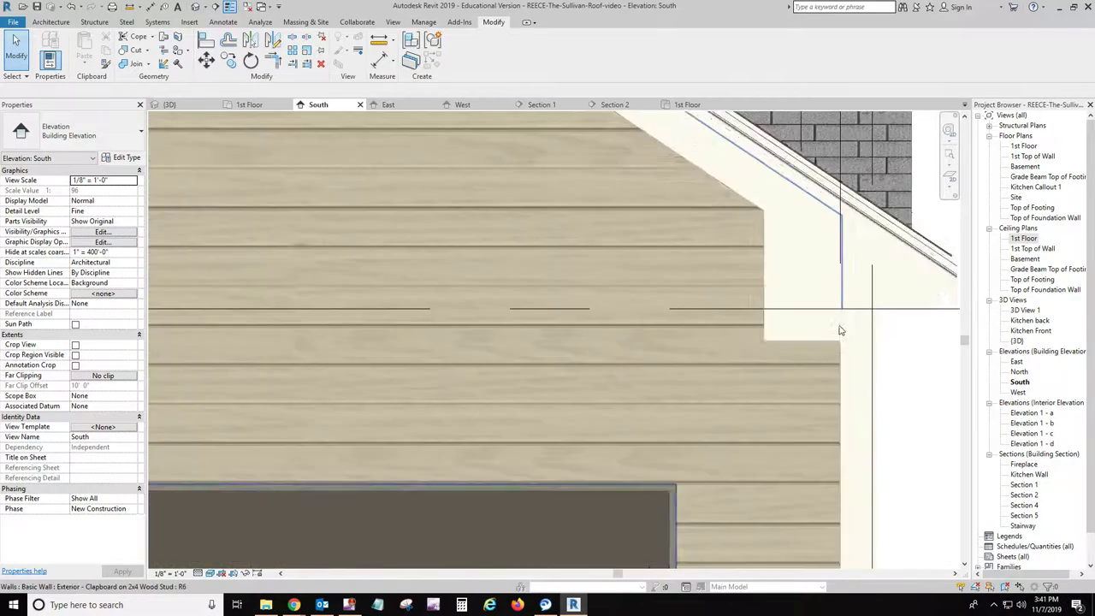
{"action": "scroll", "coordinate": [809, 297], "scroll_direction": "up", "scroll_amount": 3}
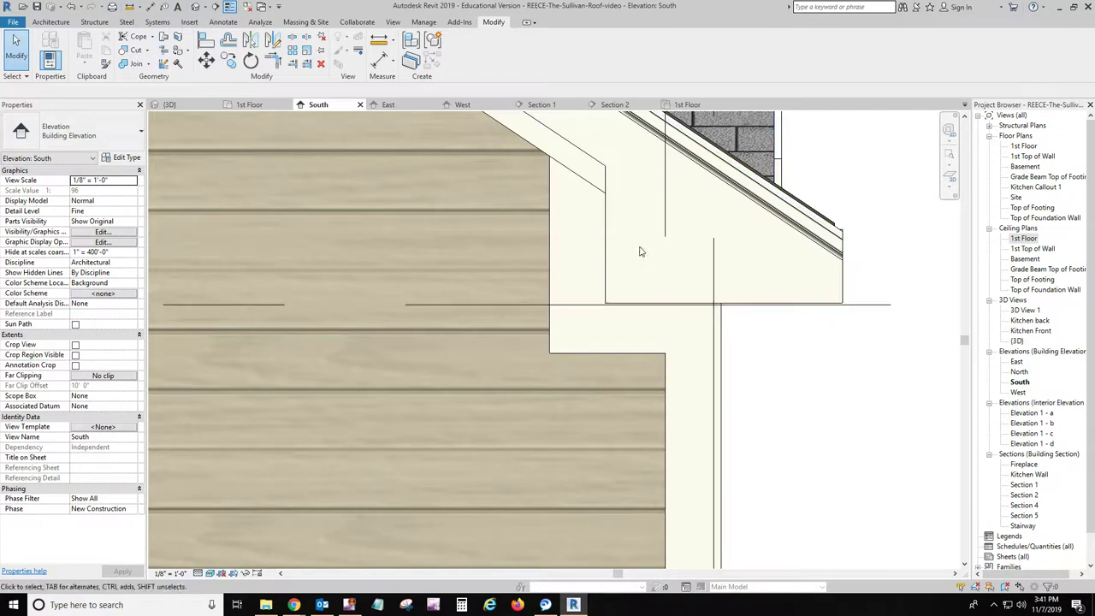
{"action": "scroll", "coordinate": [612, 256], "scroll_direction": "down", "scroll_amount": 1}
{"action": "scroll", "coordinate": [613, 256], "scroll_direction": "down", "scroll_amount": 2}
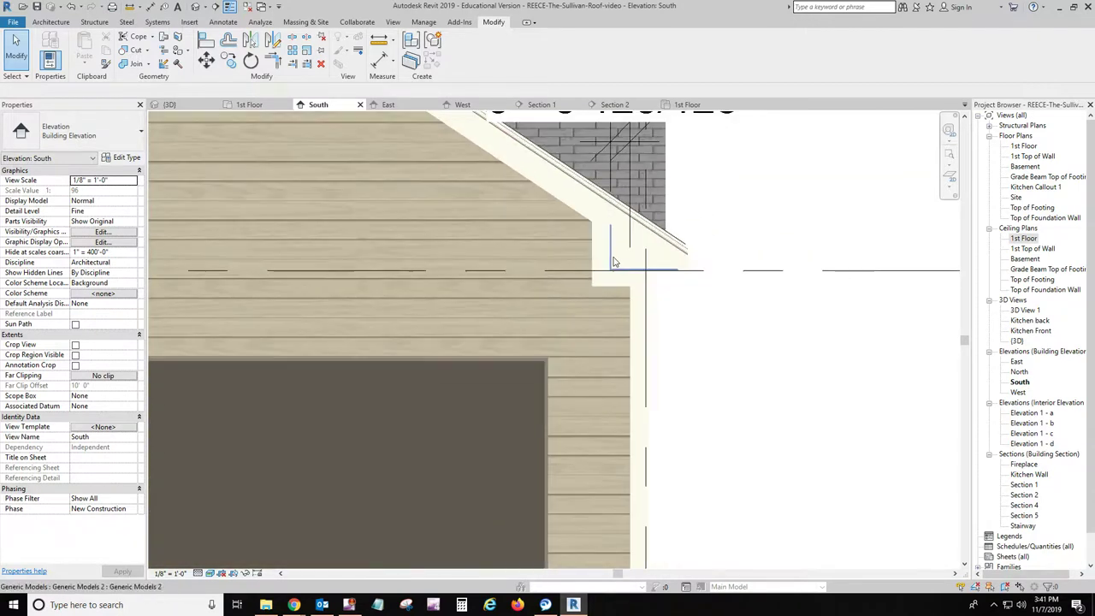
Edit the right eave trim in place, check its extrusion, and exit unchanged
{"action": "left_click", "coordinate": [614, 260]}
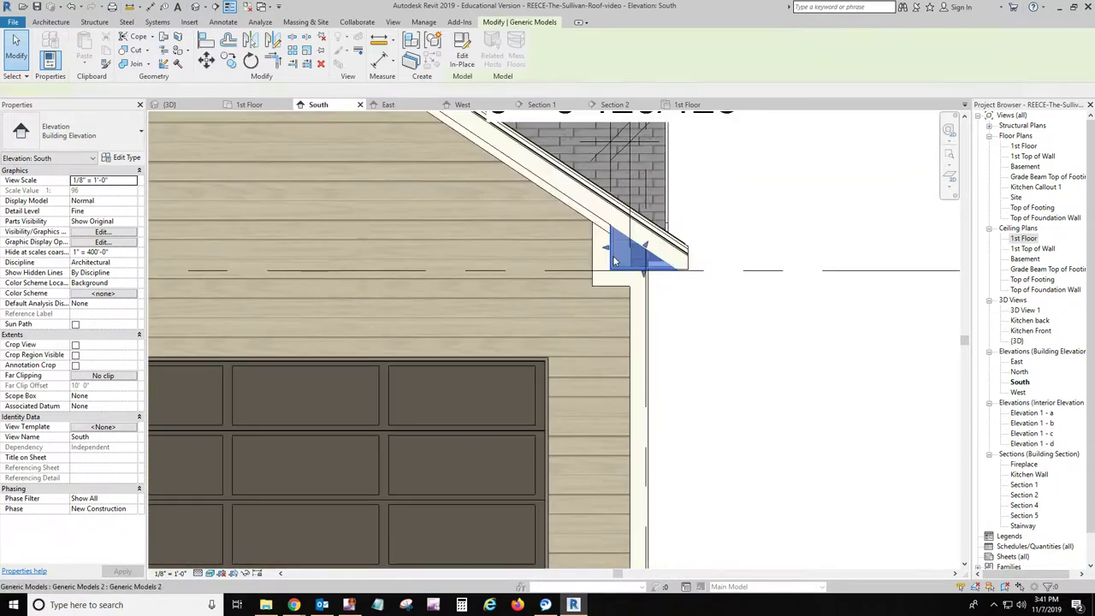
{"action": "left_click", "coordinate": [464, 52]}
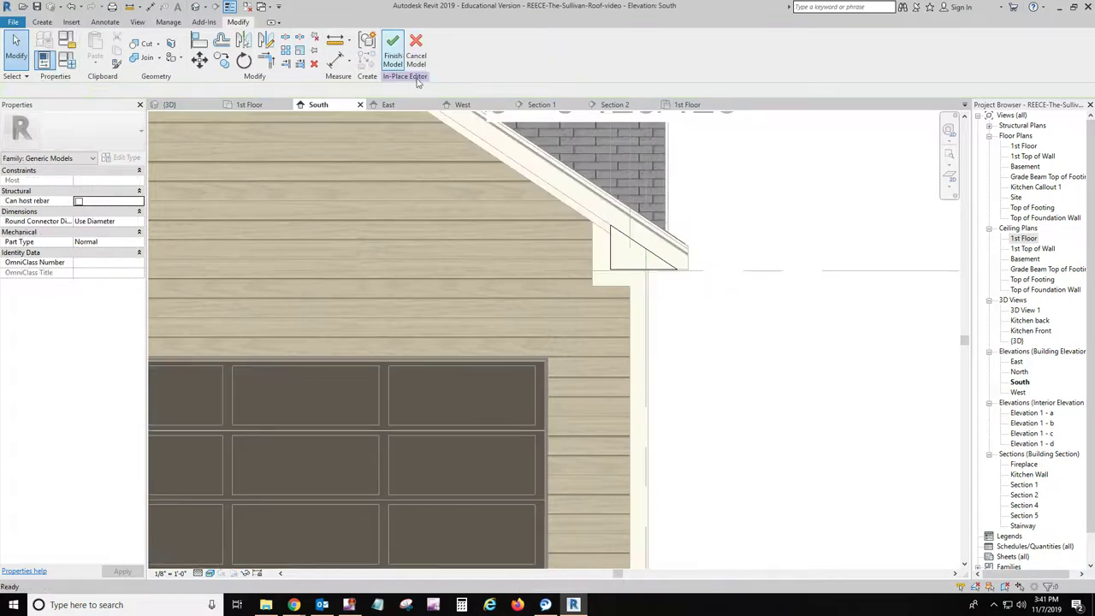
{"action": "left_click", "coordinate": [613, 259]}
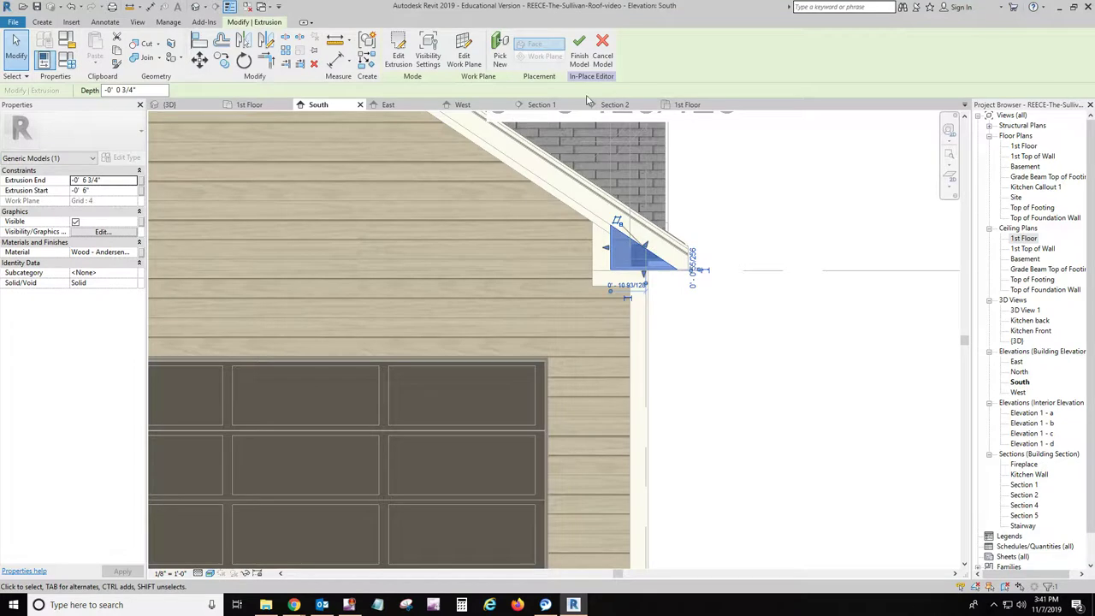
{"action": "left_click", "coordinate": [603, 44]}
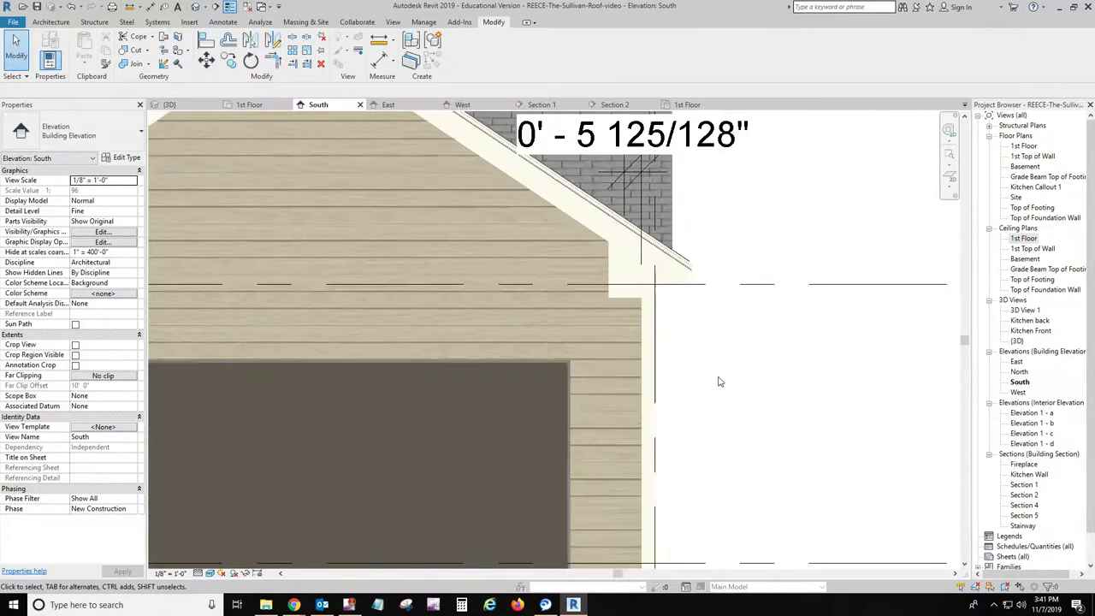
{"action": "scroll", "coordinate": [719, 382], "scroll_direction": "down", "scroll_amount": 3}
{"action": "scroll", "coordinate": [311, 317], "scroll_direction": "up", "scroll_amount": 5}
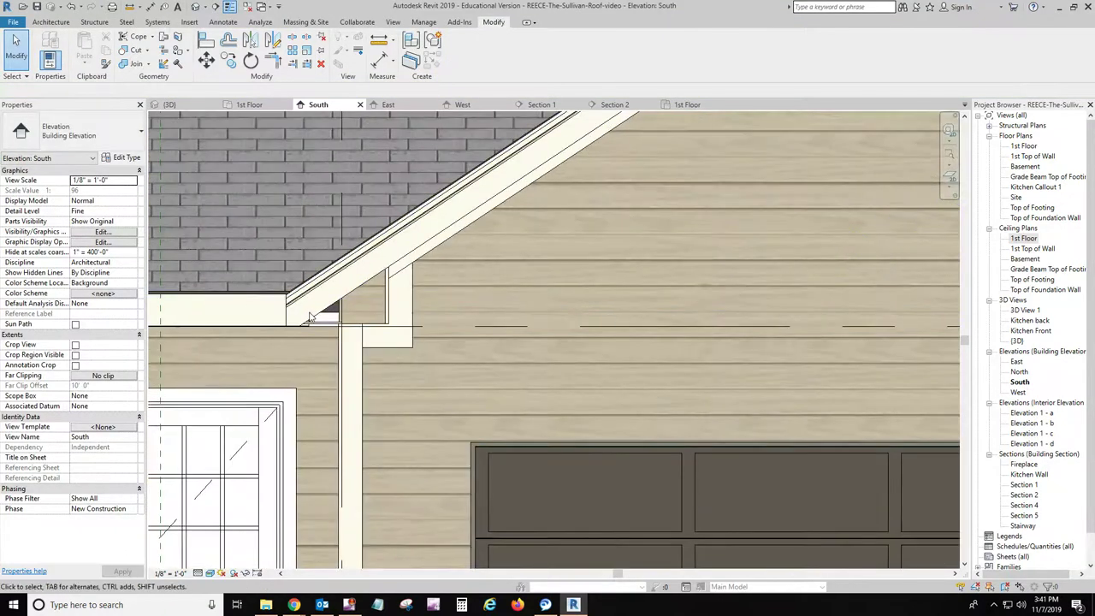
{"action": "scroll", "coordinate": [368, 312], "scroll_direction": "up", "scroll_amount": 3}
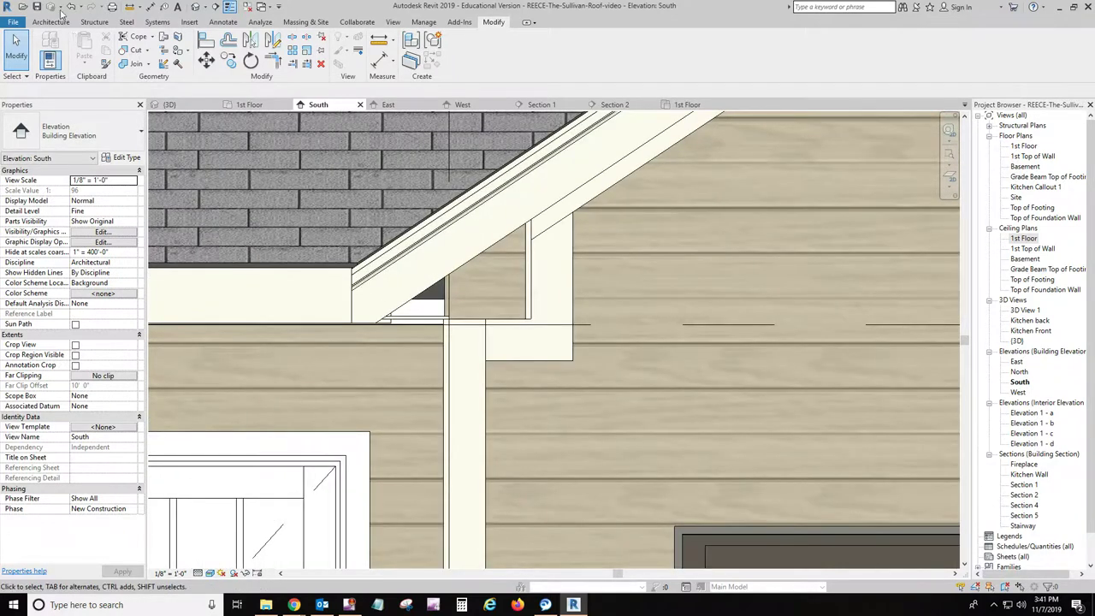
Create in-place model Generic Models 6 and start an extrusion on work plane Grid : 4
{"action": "left_click", "coordinate": [53, 21]}
{"action": "left_click", "coordinate": [135, 55]}
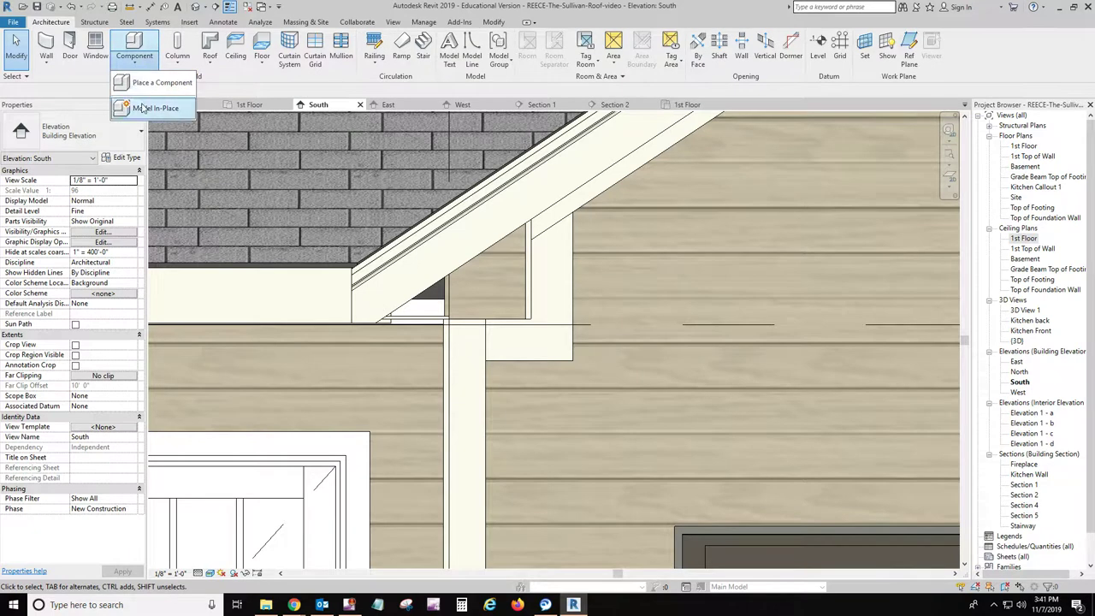
{"action": "left_click", "coordinate": [148, 106]}
{"action": "left_click", "coordinate": [505, 301]}
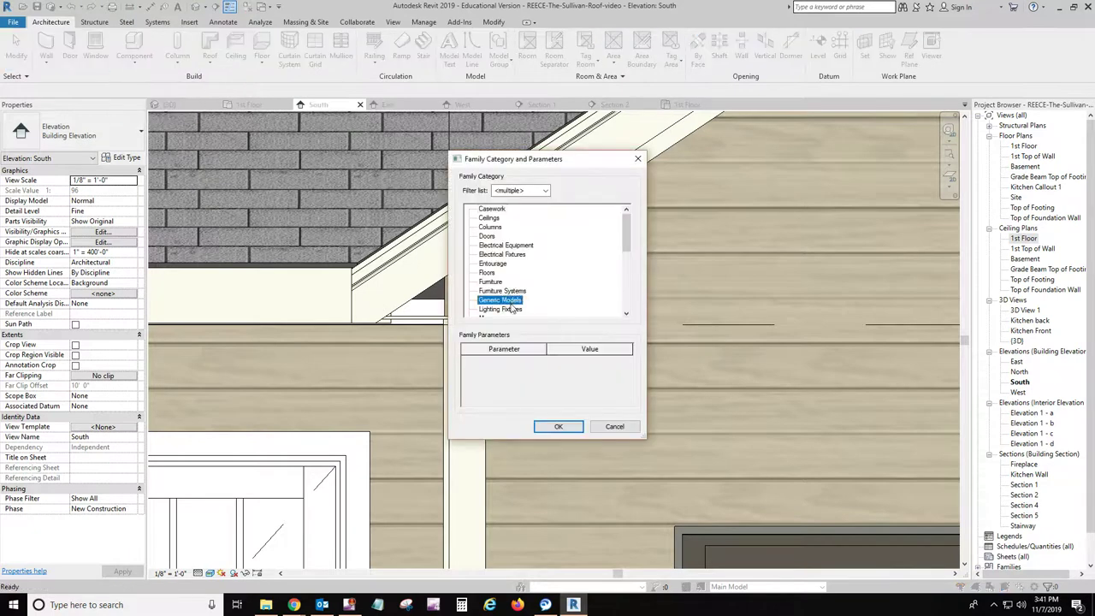
{"action": "left_click", "coordinate": [557, 426]}
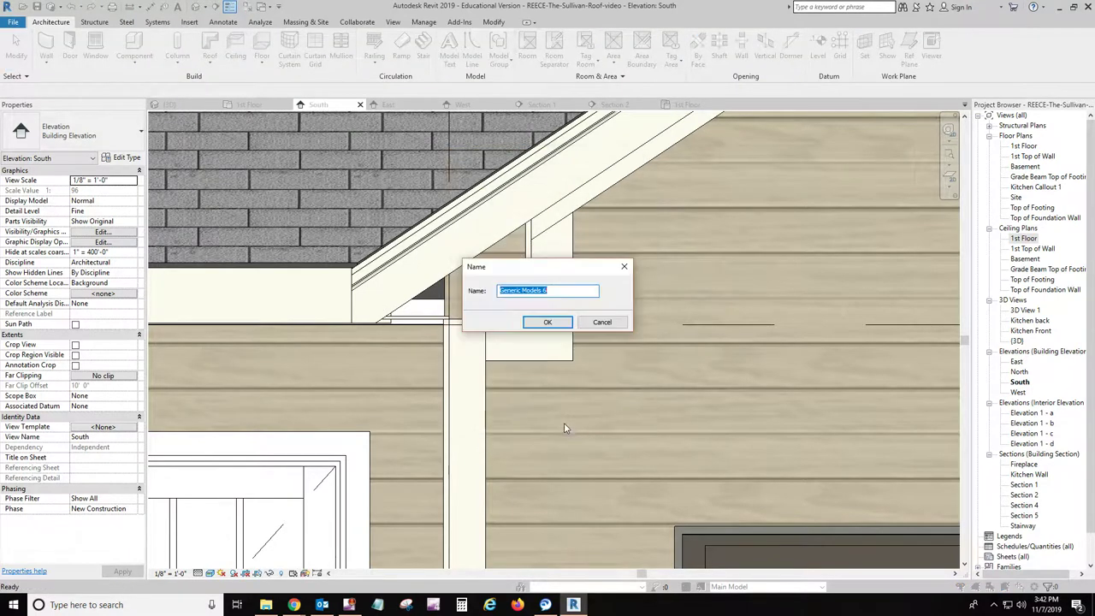
{"action": "left_click", "coordinate": [547, 323]}
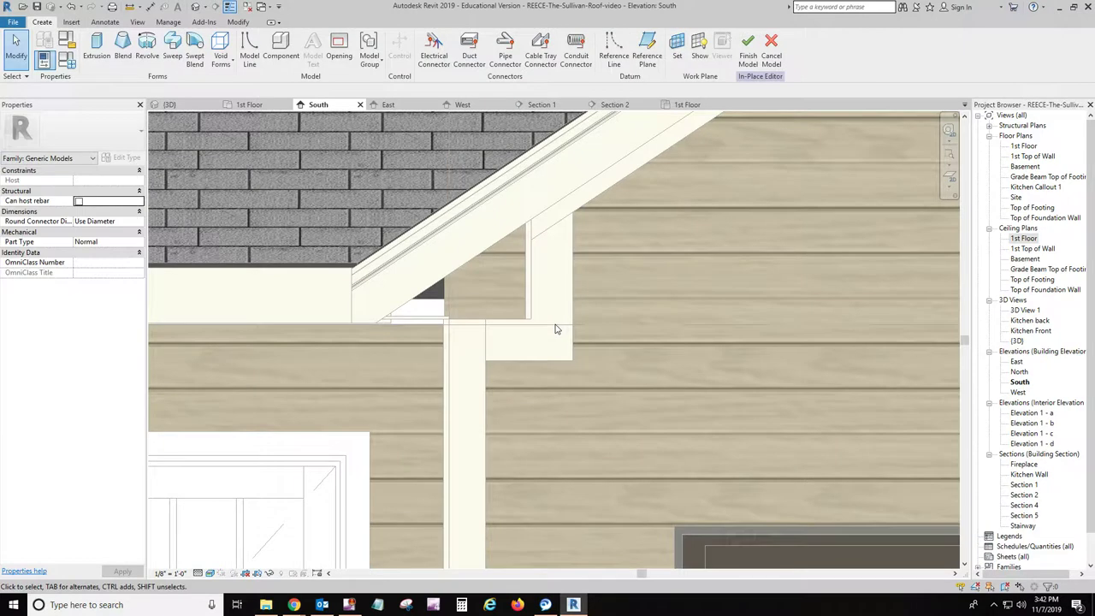
{"action": "left_click", "coordinate": [100, 49]}
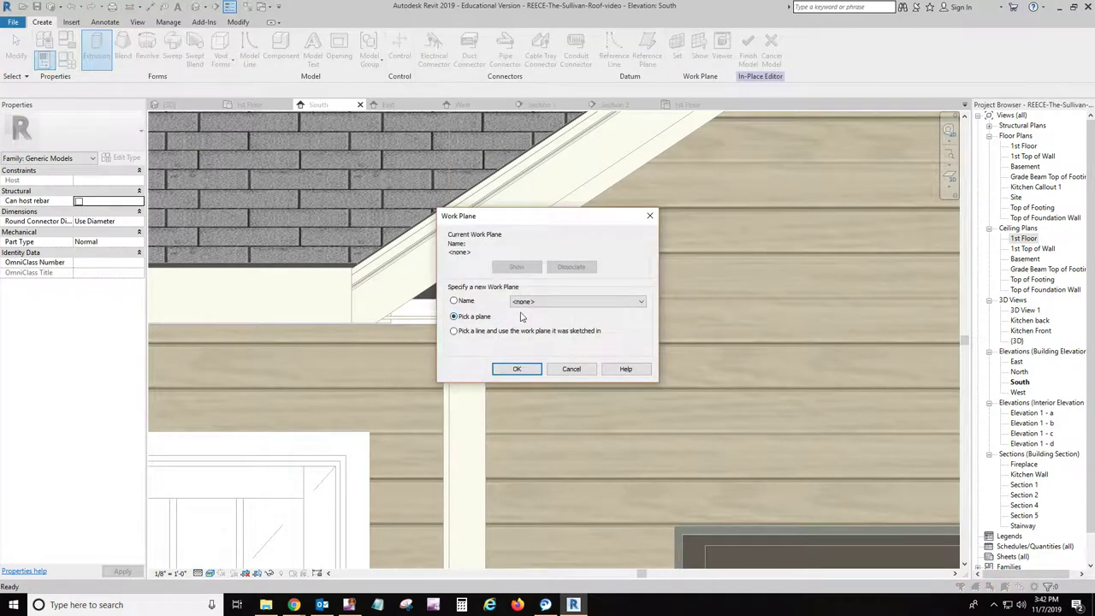
{"action": "left_click", "coordinate": [453, 300]}
{"action": "left_click", "coordinate": [548, 301]}
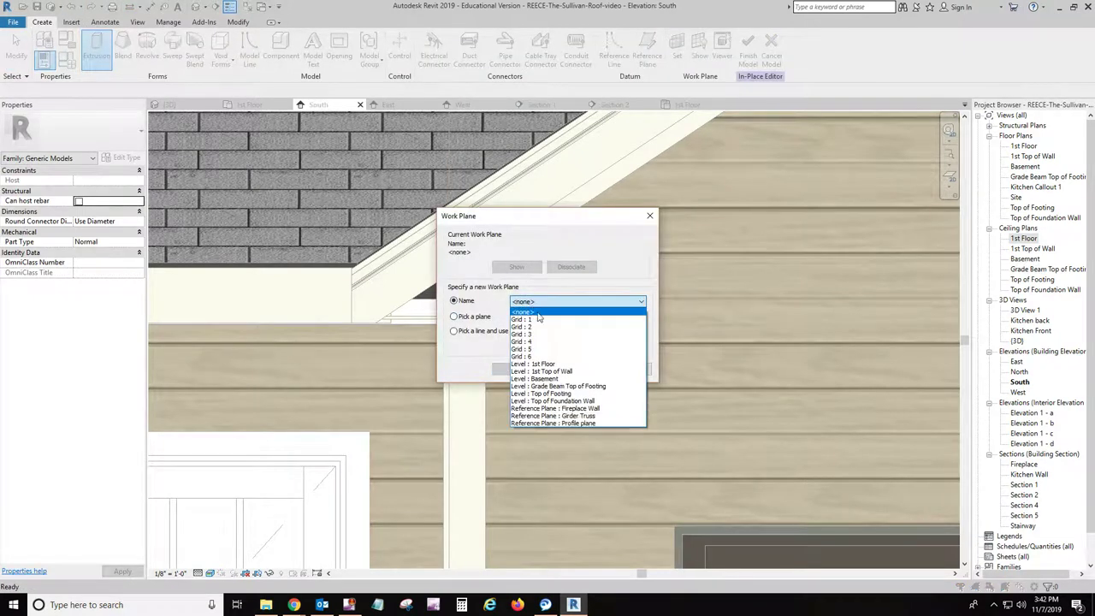
{"action": "left_click", "coordinate": [544, 343]}
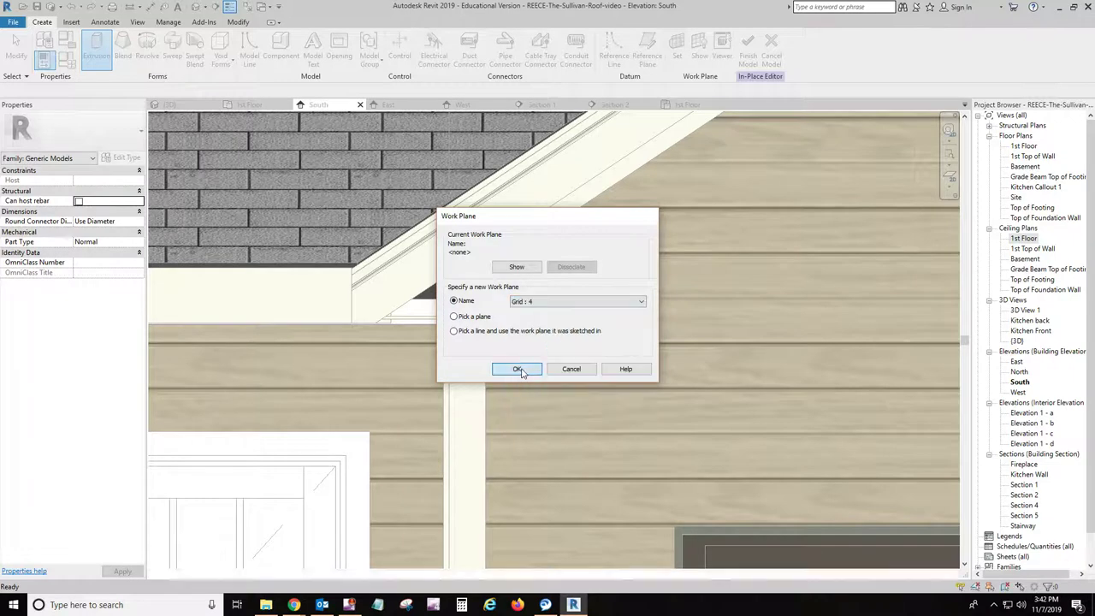
{"action": "left_click", "coordinate": [518, 370]}
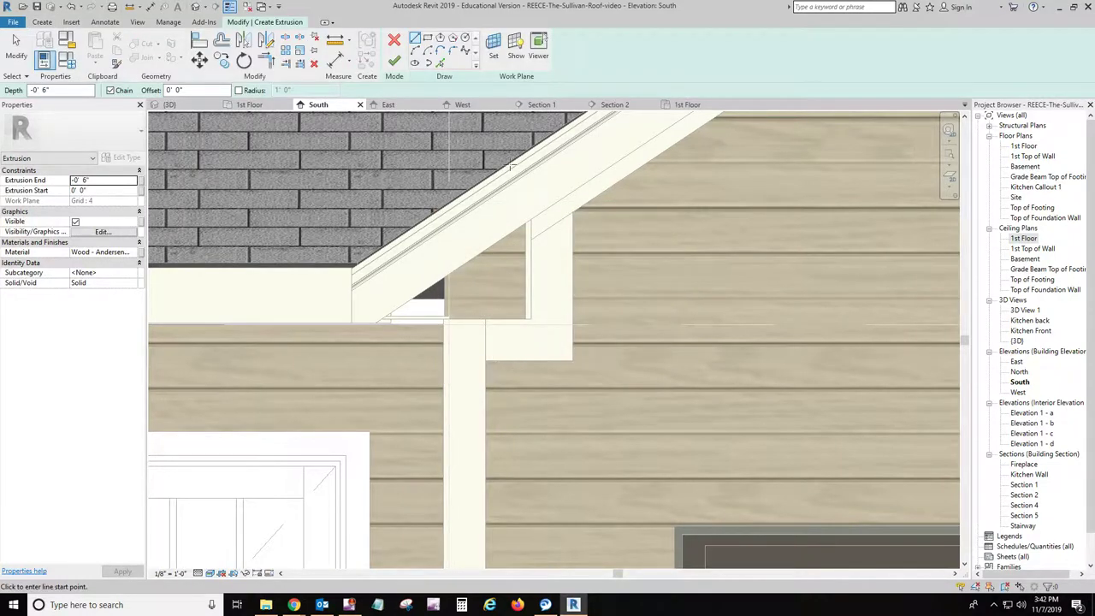
Pick the fascia's sloped and bottom edges and the vertical trim edge as sketch lines
{"action": "left_click", "coordinate": [441, 65]}
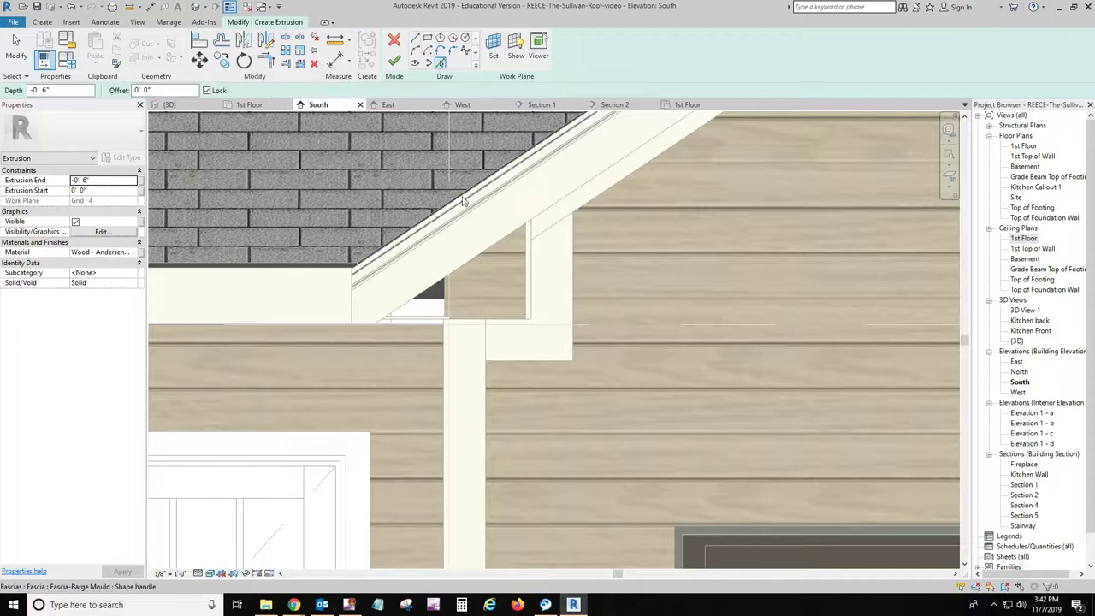
{"action": "left_click", "coordinate": [494, 247]}
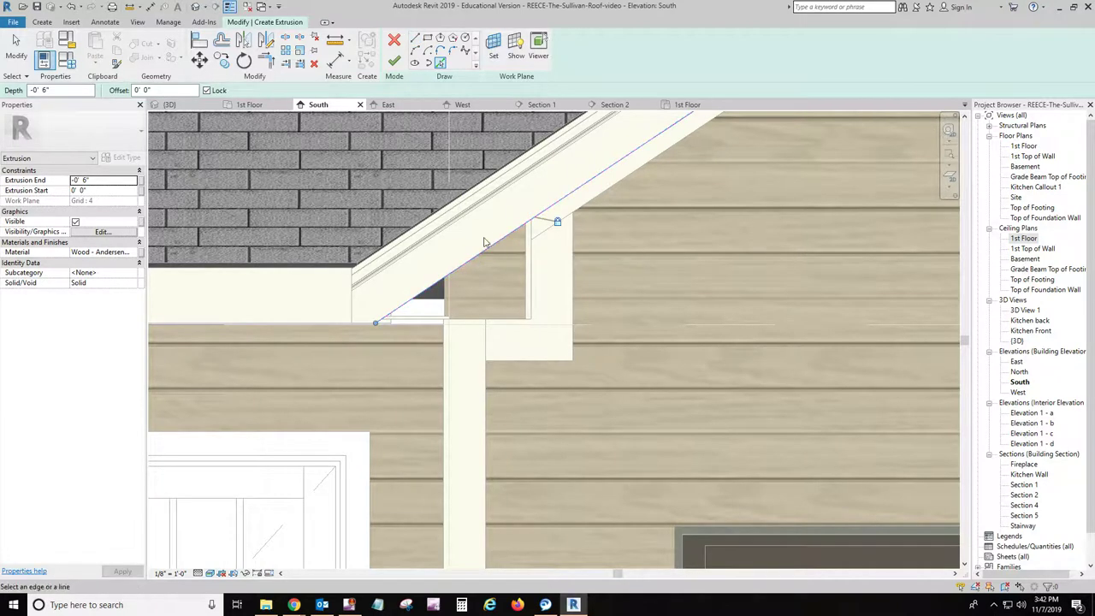
{"action": "scroll", "coordinate": [368, 344], "scroll_direction": "up", "scroll_amount": 5}
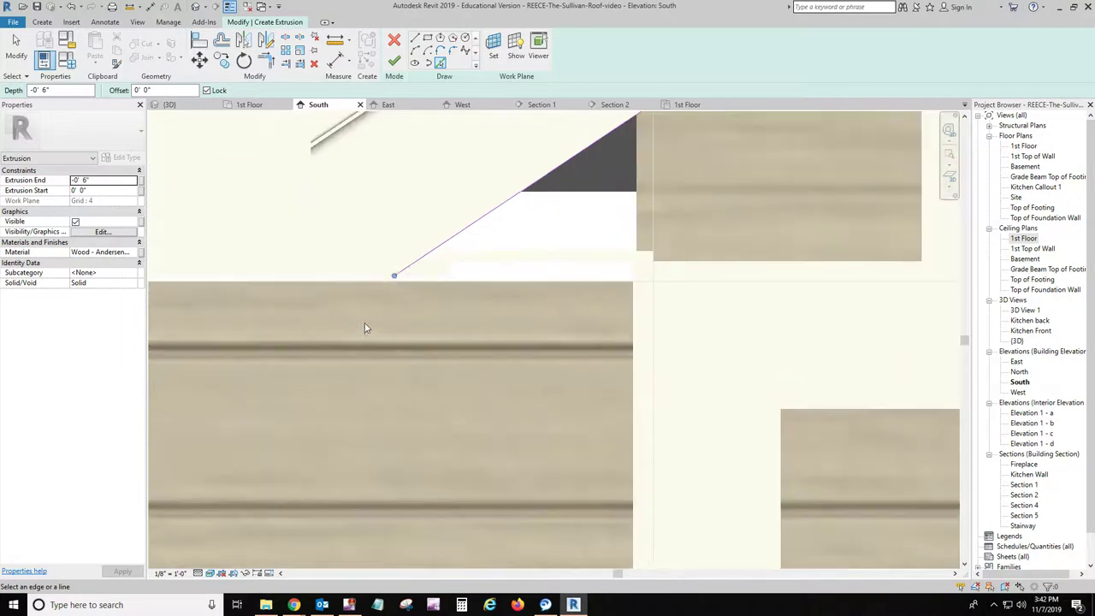
{"action": "left_click", "coordinate": [365, 277]}
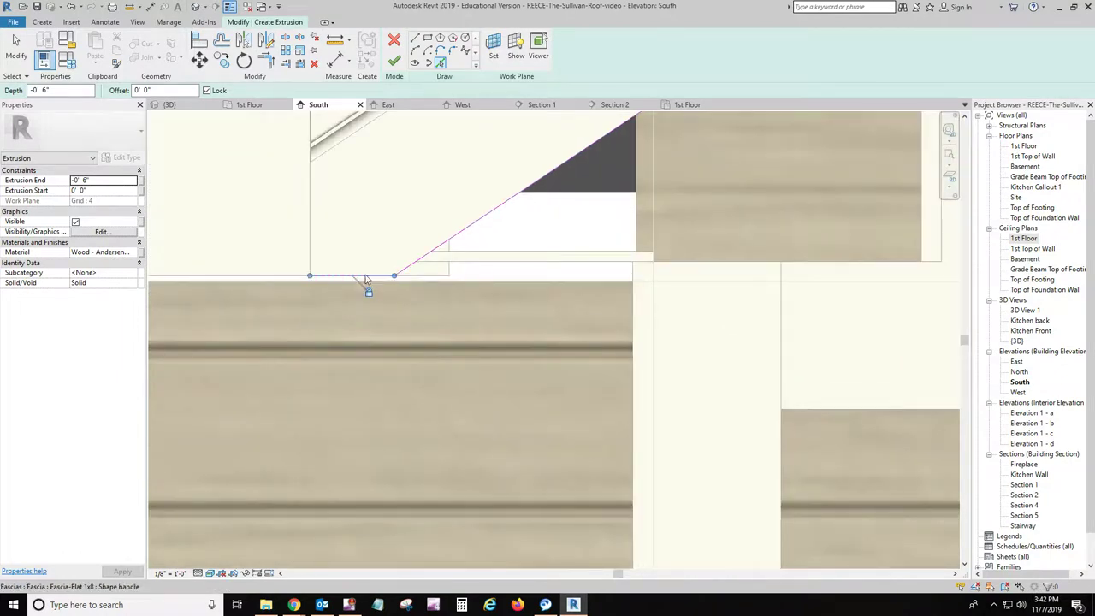
{"action": "scroll", "coordinate": [365, 279], "scroll_direction": "down", "scroll_amount": 5}
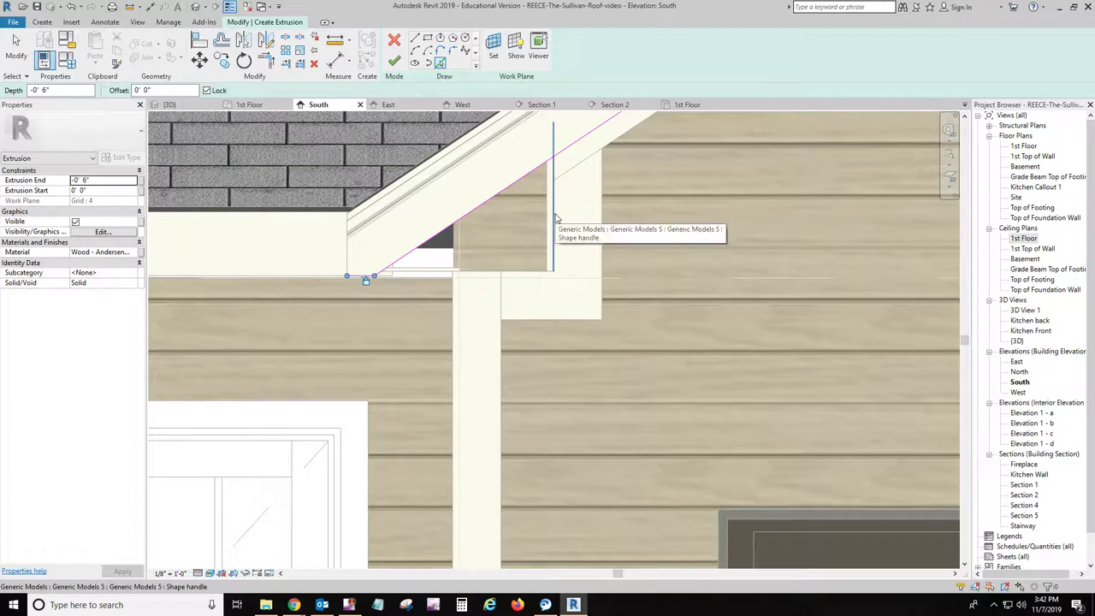
{"action": "left_click", "coordinate": [555, 219]}
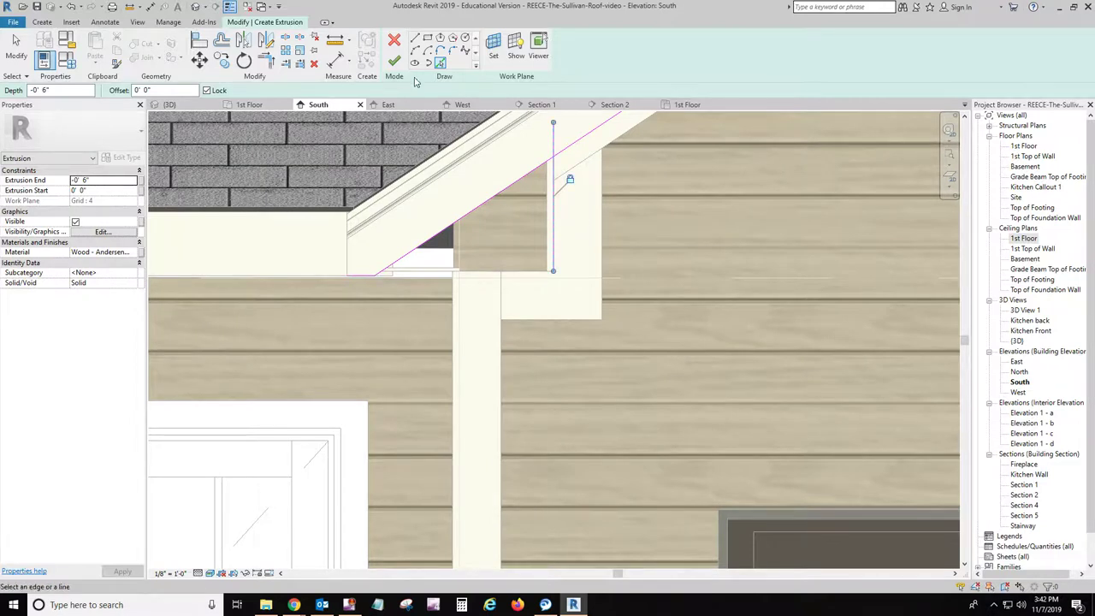
Trim the sketch lines to corners to close the triangular outline
{"action": "left_click", "coordinate": [266, 59]}
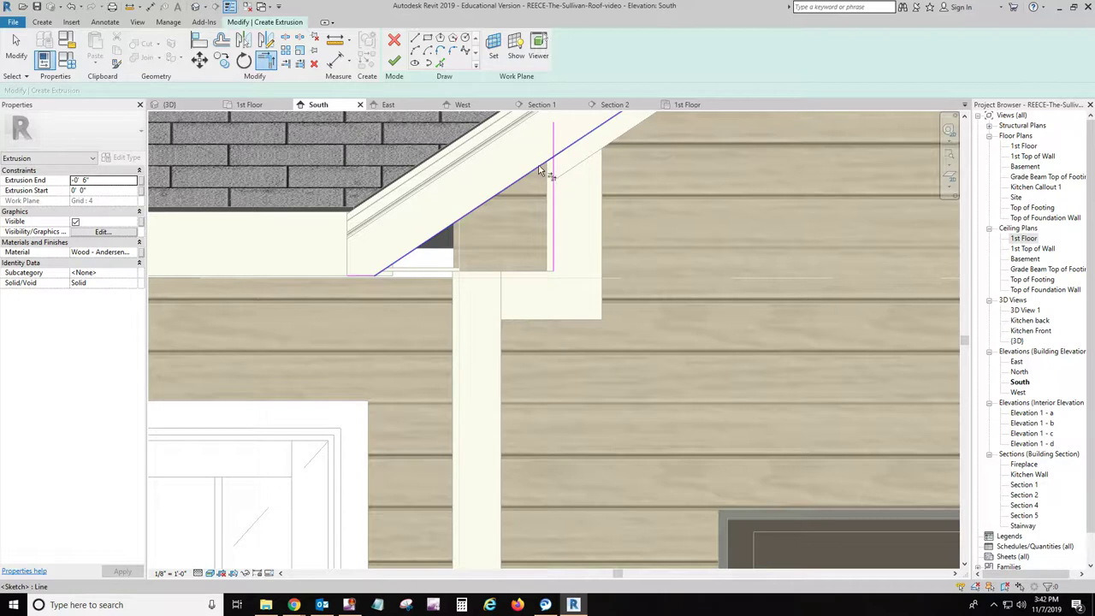
{"action": "left_click", "coordinate": [539, 169]}
{"action": "left_click", "coordinate": [557, 188]}
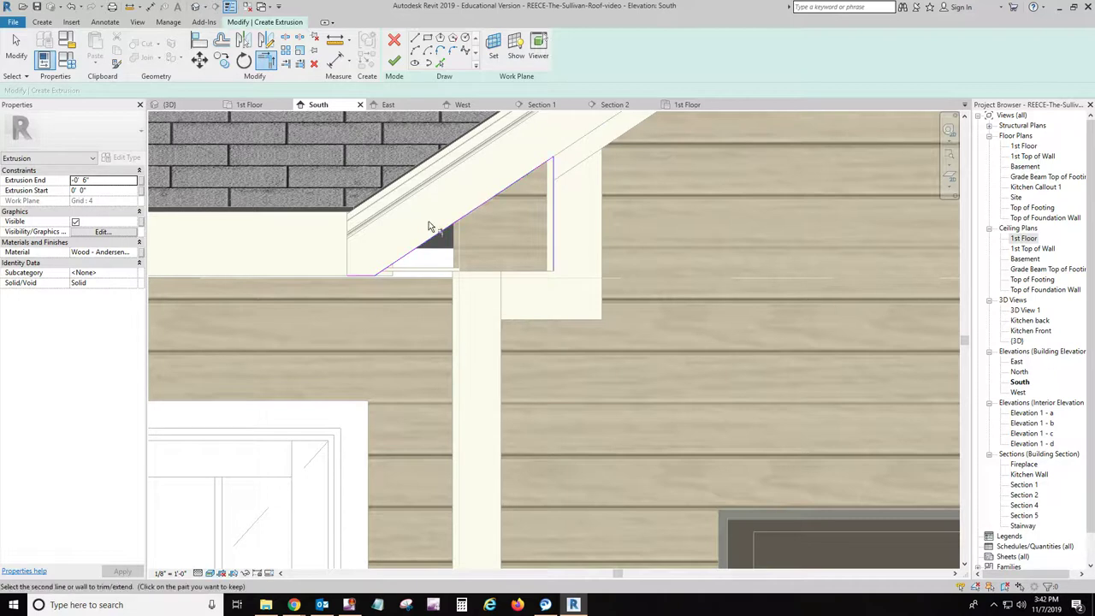
{"action": "left_click", "coordinate": [372, 276]}
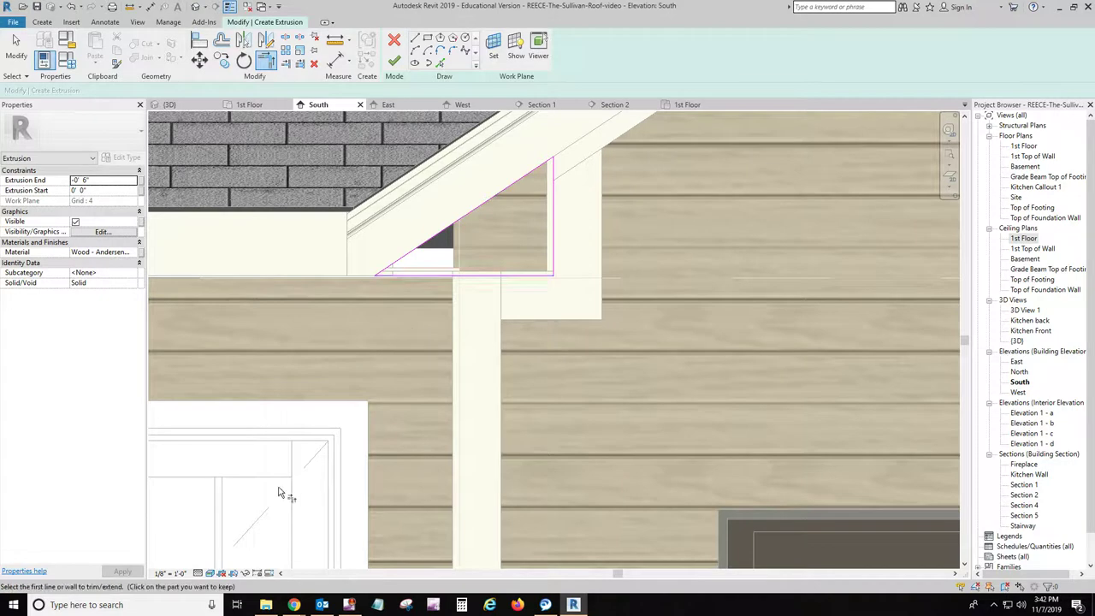
{"action": "left_click", "coordinate": [211, 573]}
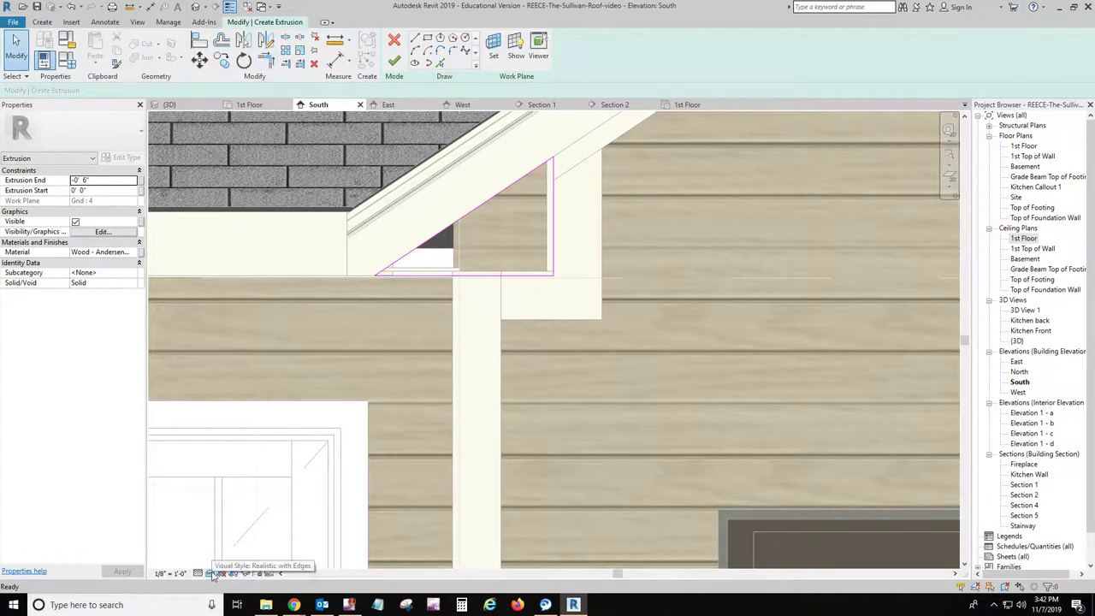
In Hidden Line view, set Extrusion Start to 0' 6", then finish the sketch and model
{"action": "left_click", "coordinate": [240, 516]}
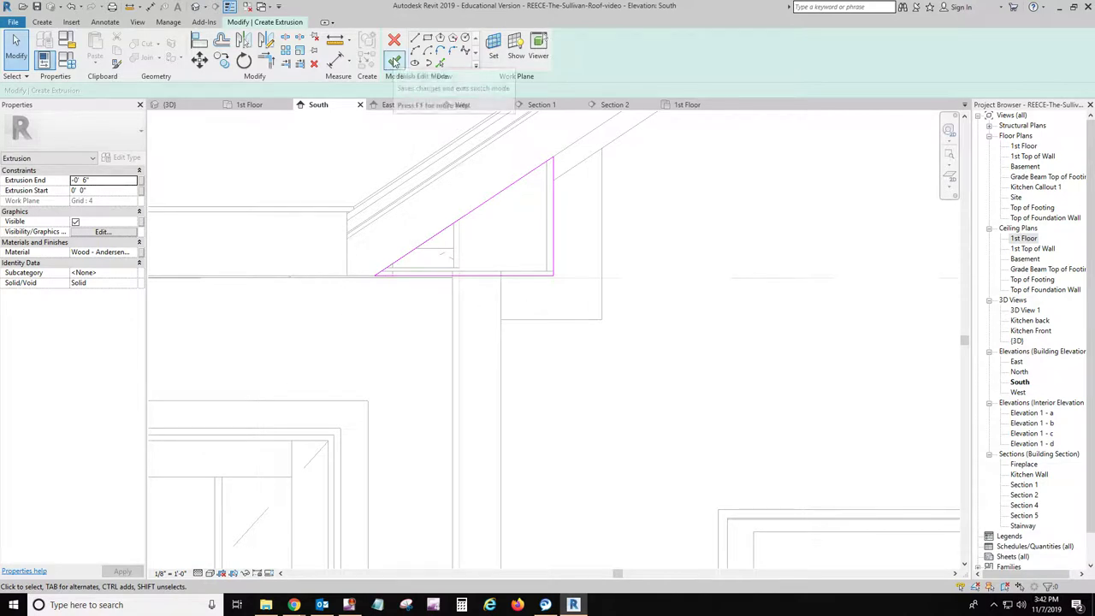
{"action": "left_click", "coordinate": [83, 191]}
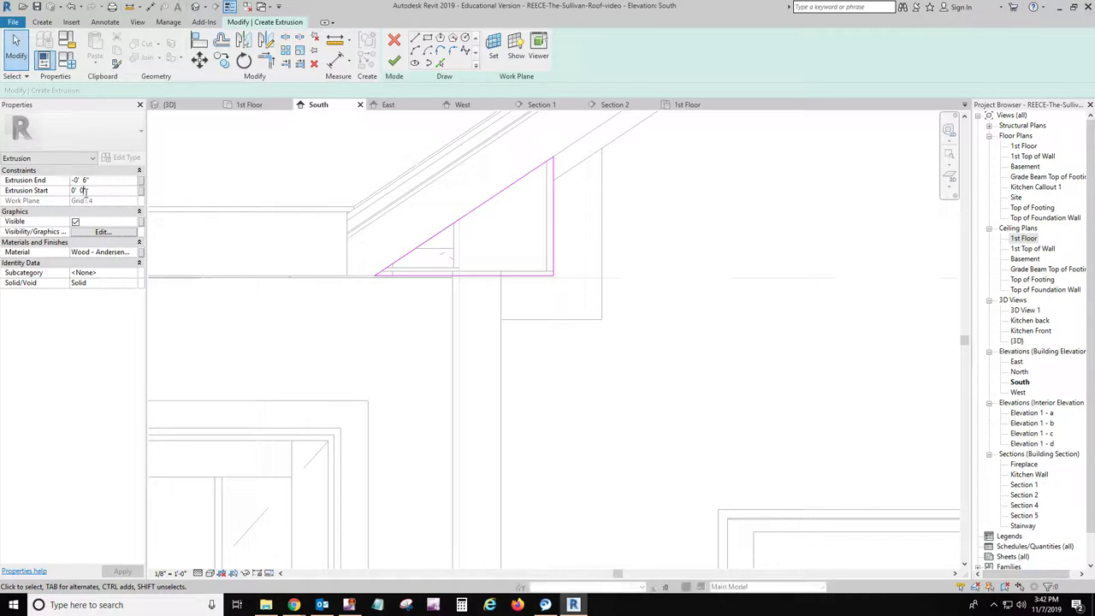
{"action": "type", "text": "6"}
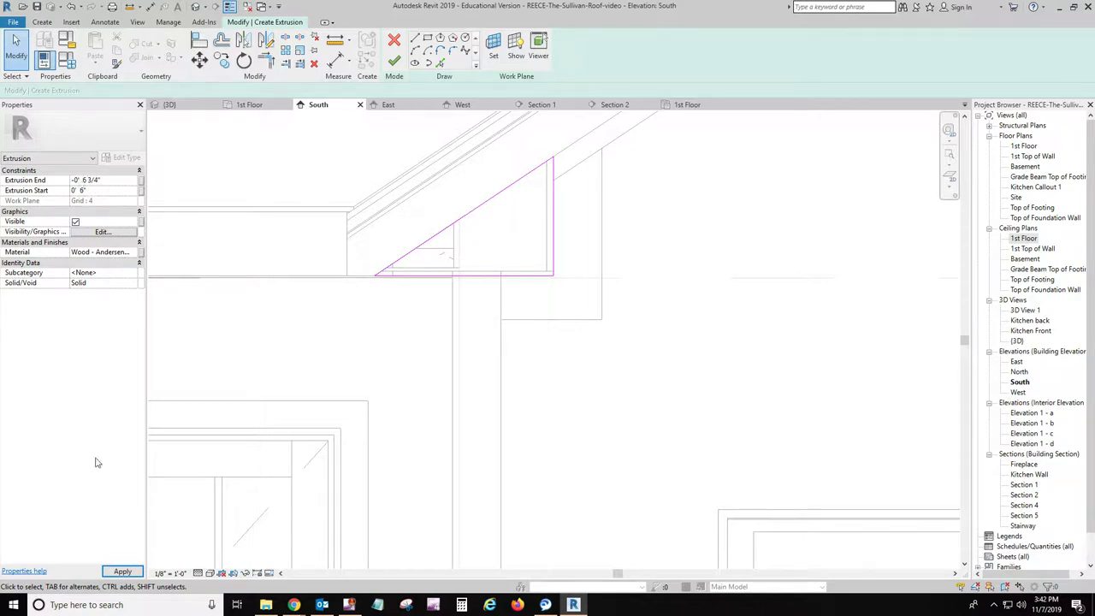
{"action": "left_click", "coordinate": [123, 572]}
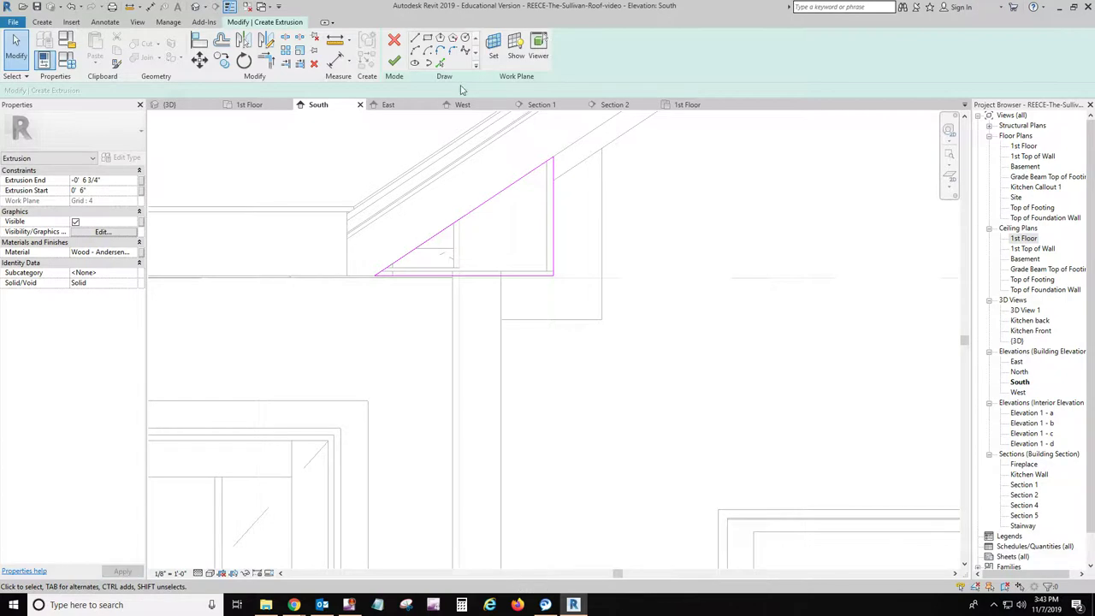
{"action": "left_click", "coordinate": [394, 61]}
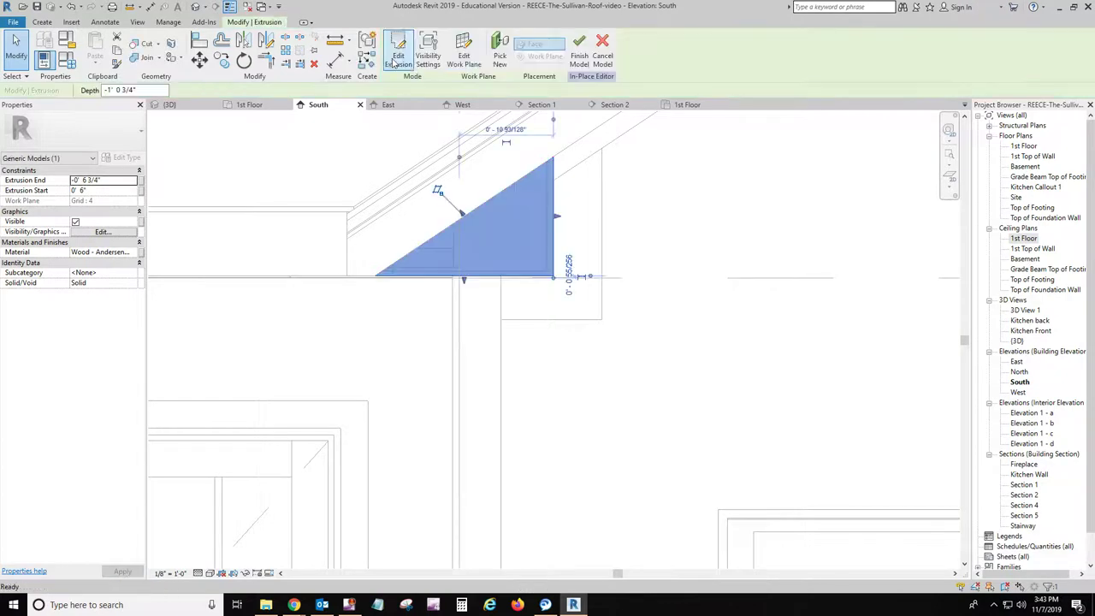
{"action": "left_click", "coordinate": [578, 49]}
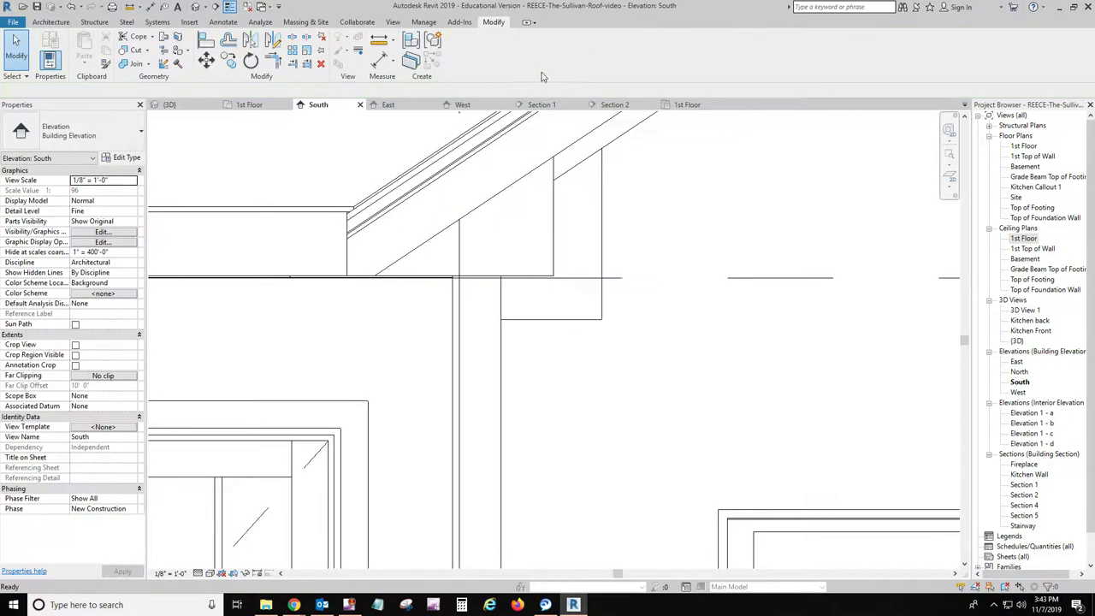
{"action": "left_click", "coordinate": [209, 573]}
Switch the South elevation to Realistic visual style and zoom out
{"action": "left_click", "coordinate": [210, 539]}
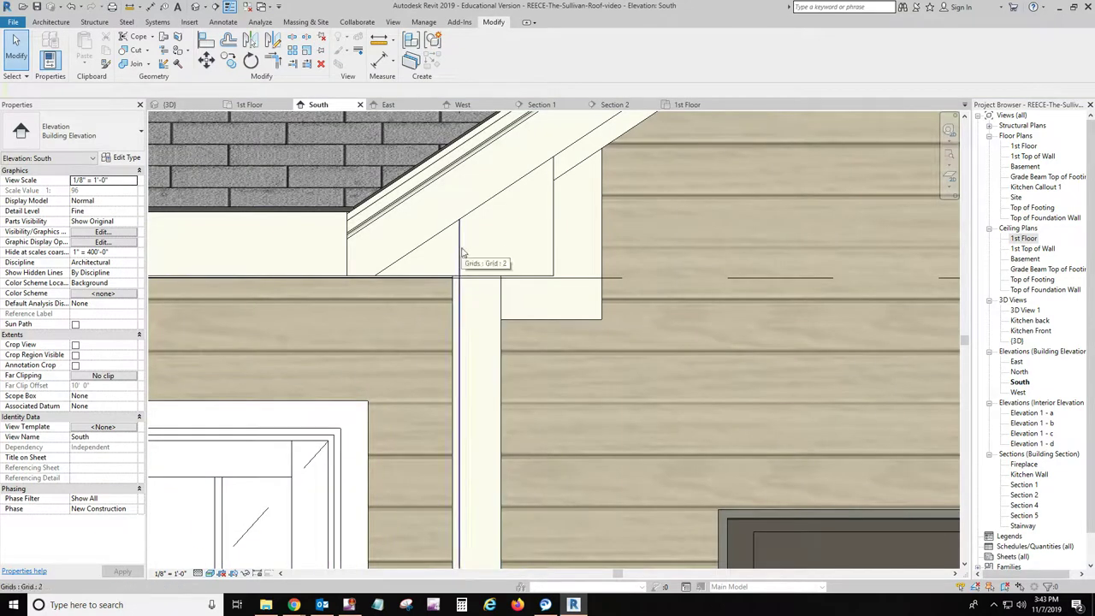
{"action": "scroll", "coordinate": [492, 334], "scroll_direction": "down", "scroll_amount": 2}
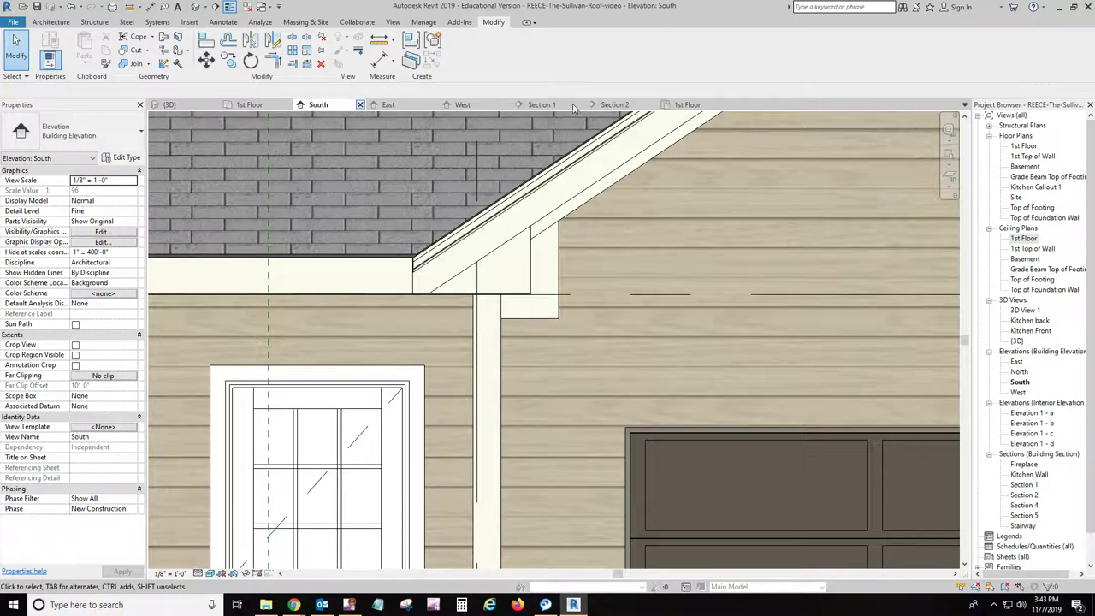
Open the 1st Floor reflected ceiling plan and frame the garage wall corner
{"action": "left_click", "coordinate": [687, 105]}
{"action": "middle_click_drag", "start_coordinate": [646, 270], "coordinate": [420, 408]}
{"action": "scroll", "coordinate": [423, 402], "scroll_direction": "up", "scroll_amount": 4}
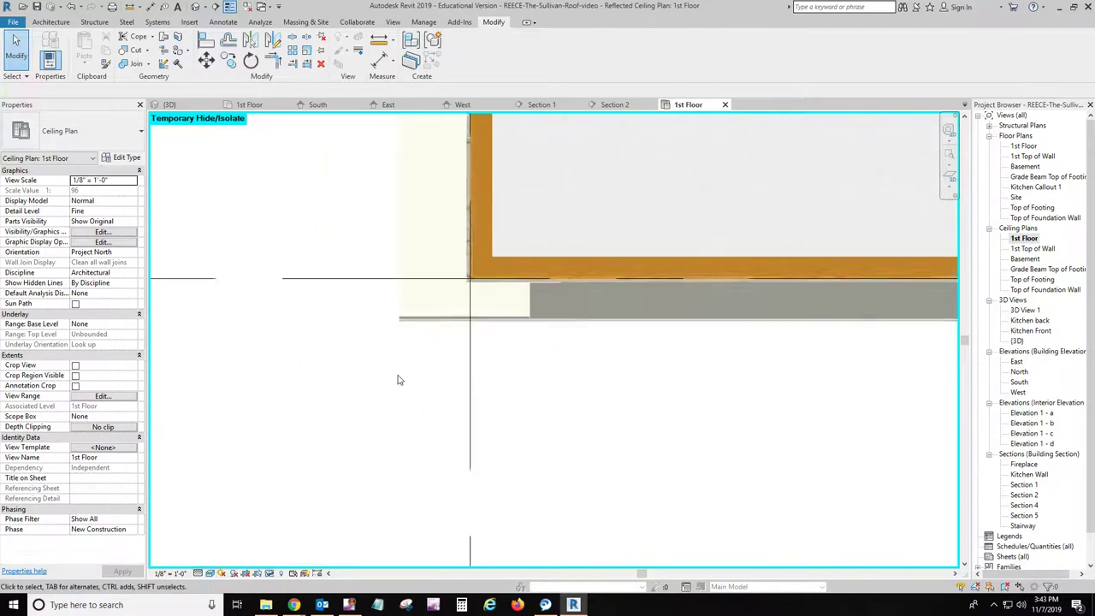
{"action": "middle_click_drag", "start_coordinate": [389, 361], "coordinate": [372, 497]}
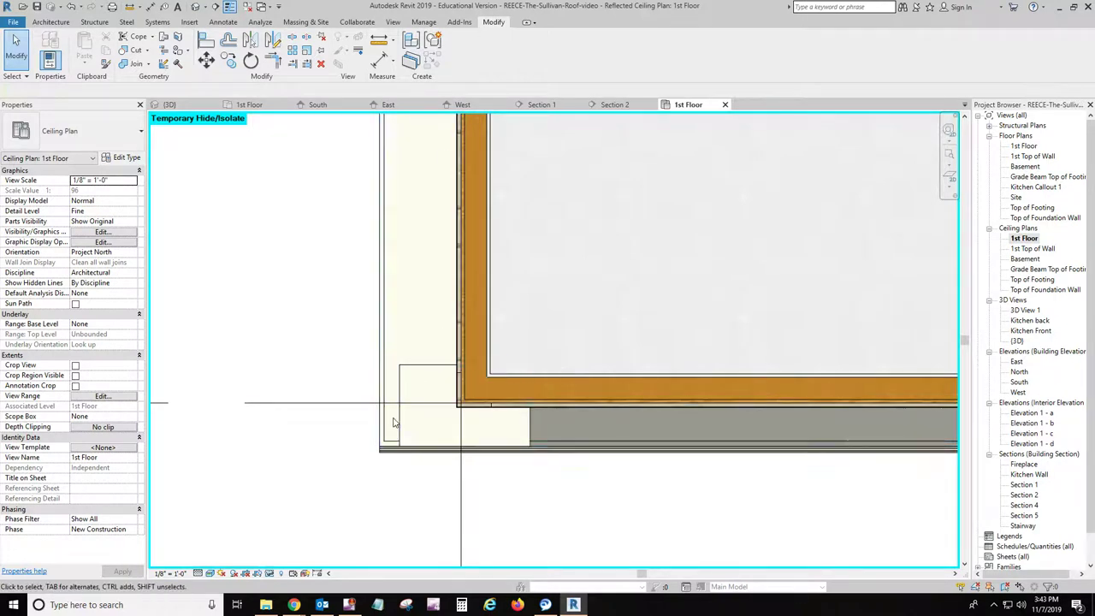
{"action": "scroll", "coordinate": [420, 330], "scroll_direction": "down", "scroll_amount": 2}
{"action": "middle_click_drag", "start_coordinate": [431, 299], "coordinate": [418, 369]}
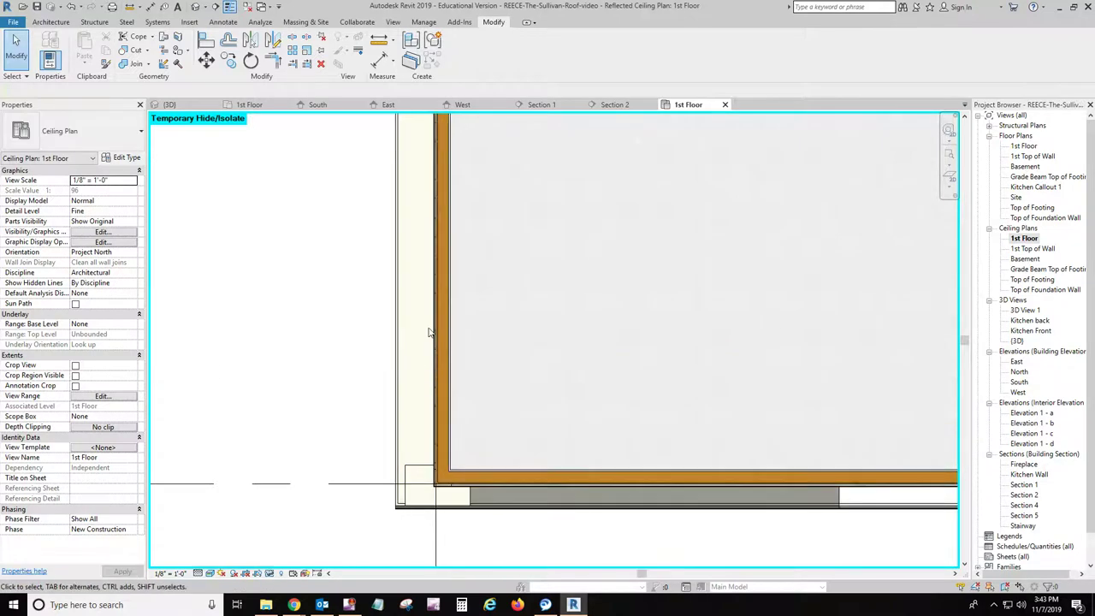
Select the roof soffit at the left eave in Section 2, then return to the 1st Floor plan
{"action": "left_click", "coordinate": [603, 105]}
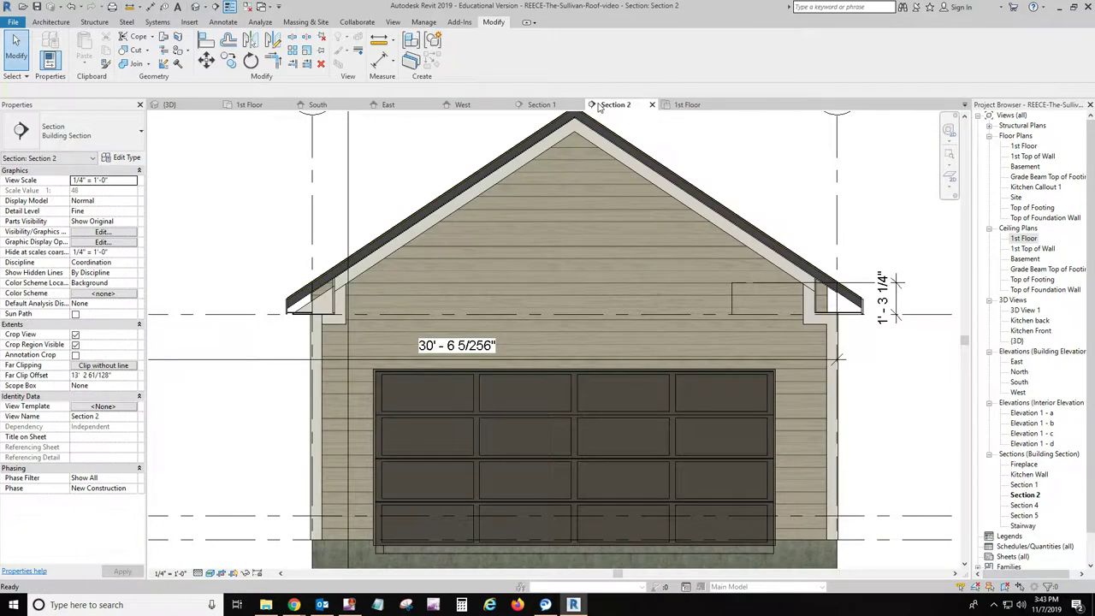
{"action": "scroll", "coordinate": [282, 292], "scroll_direction": "up", "scroll_amount": 5}
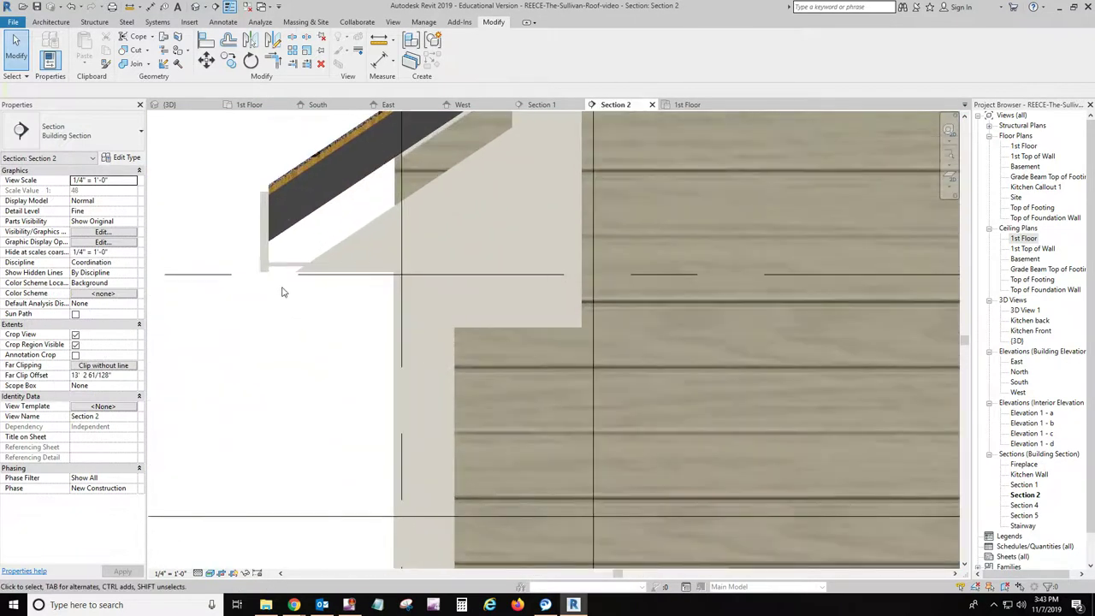
{"action": "left_click", "coordinate": [285, 265]}
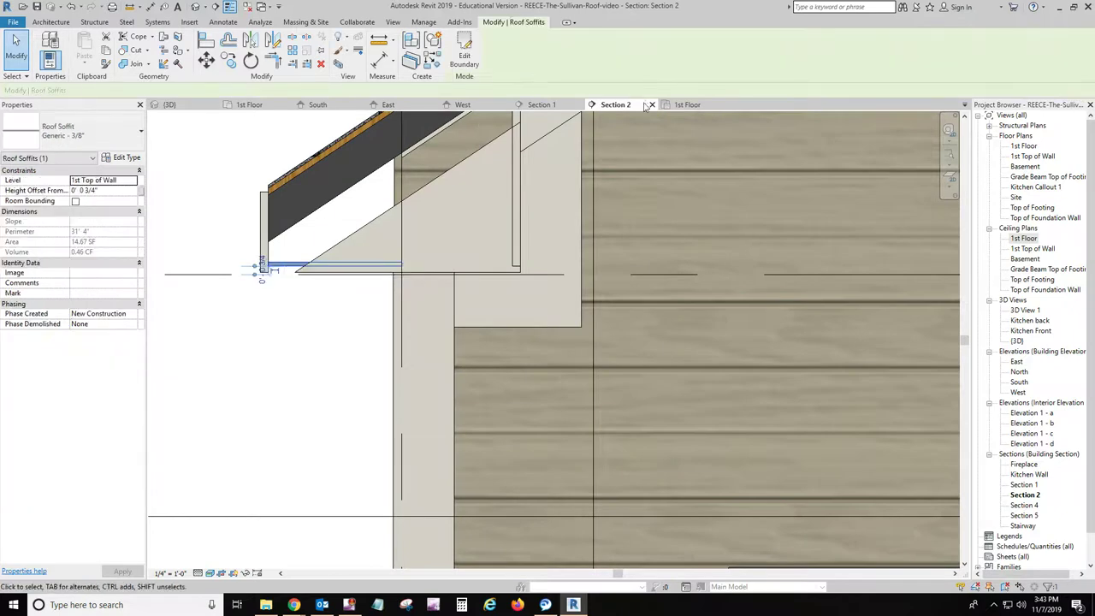
{"action": "left_click", "coordinate": [688, 105]}
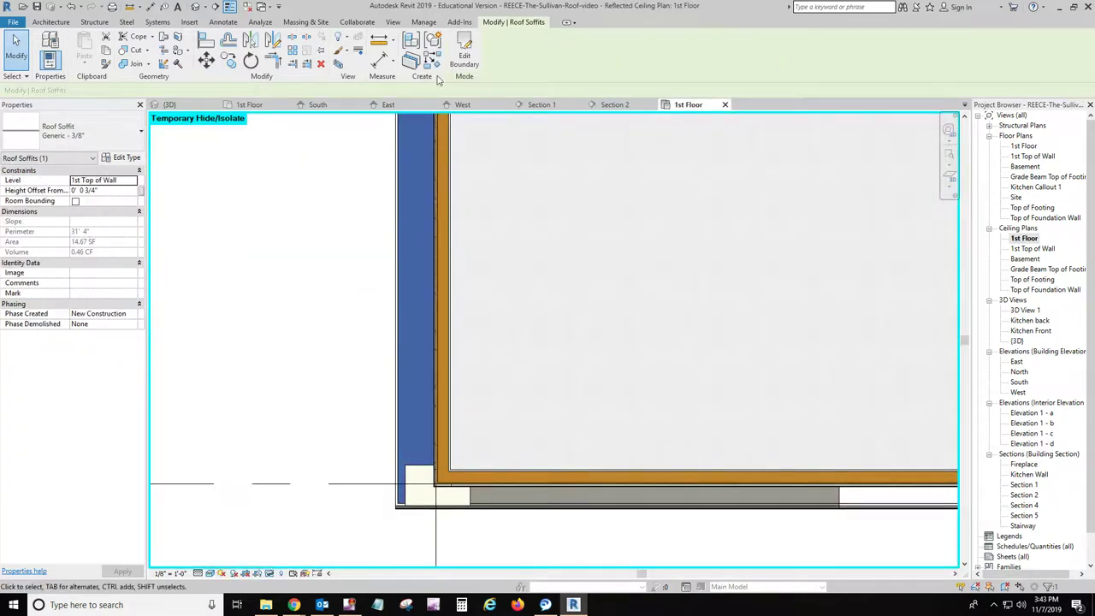
In the soffit boundary sketch, pick the wall edge as a new boundary line, extended into the wall core
{"action": "left_click", "coordinate": [463, 52]}
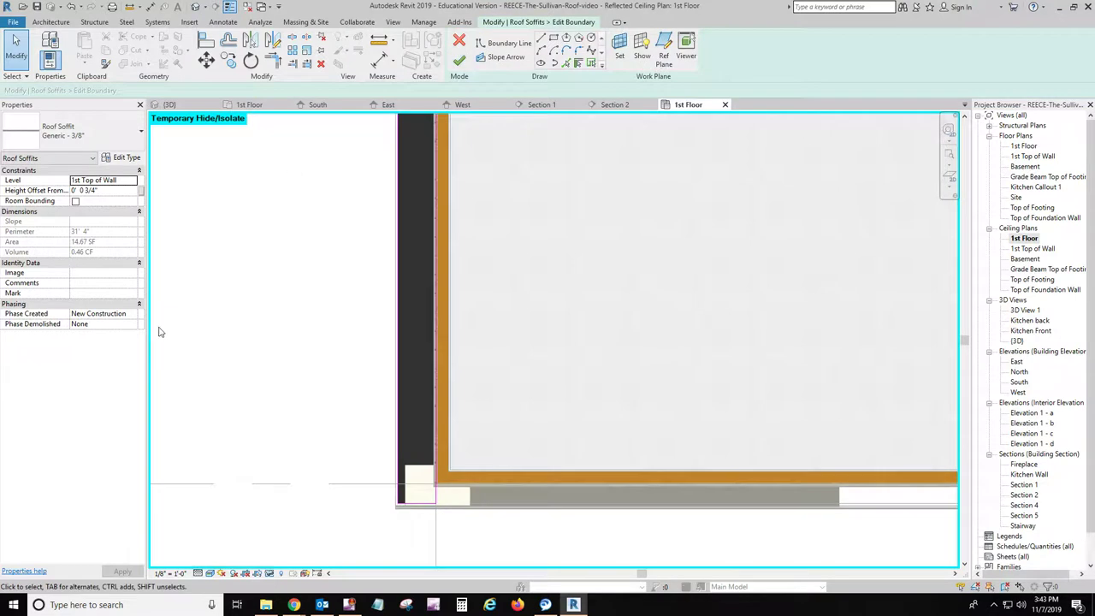
{"action": "scroll", "coordinate": [443, 522], "scroll_direction": "up", "scroll_amount": 5}
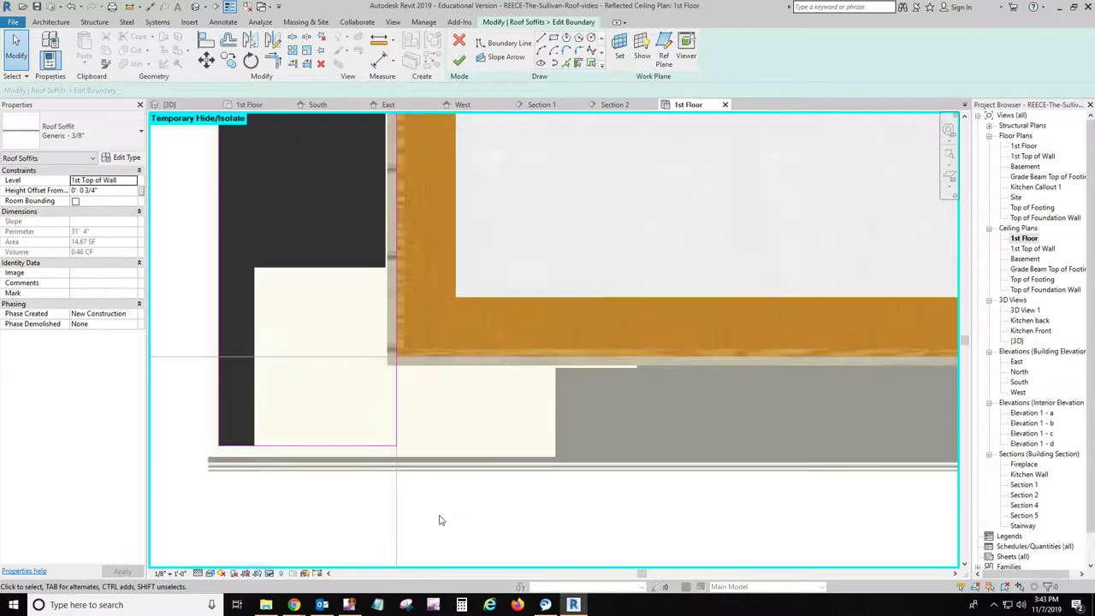
{"action": "scroll", "coordinate": [442, 522], "scroll_direction": "up", "scroll_amount": 1}
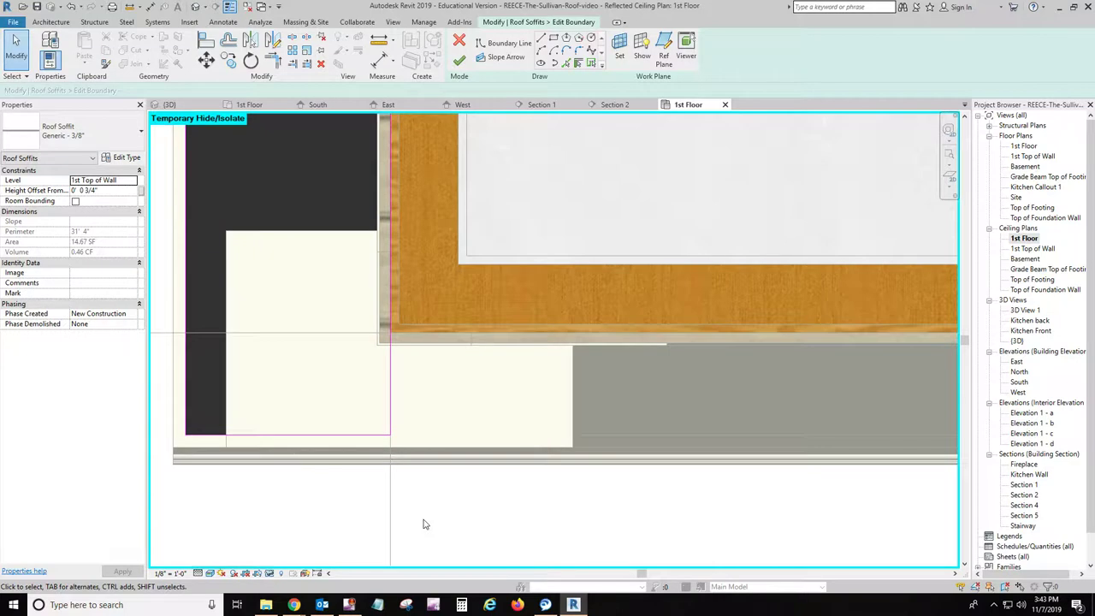
{"action": "left_click", "coordinate": [567, 63]}
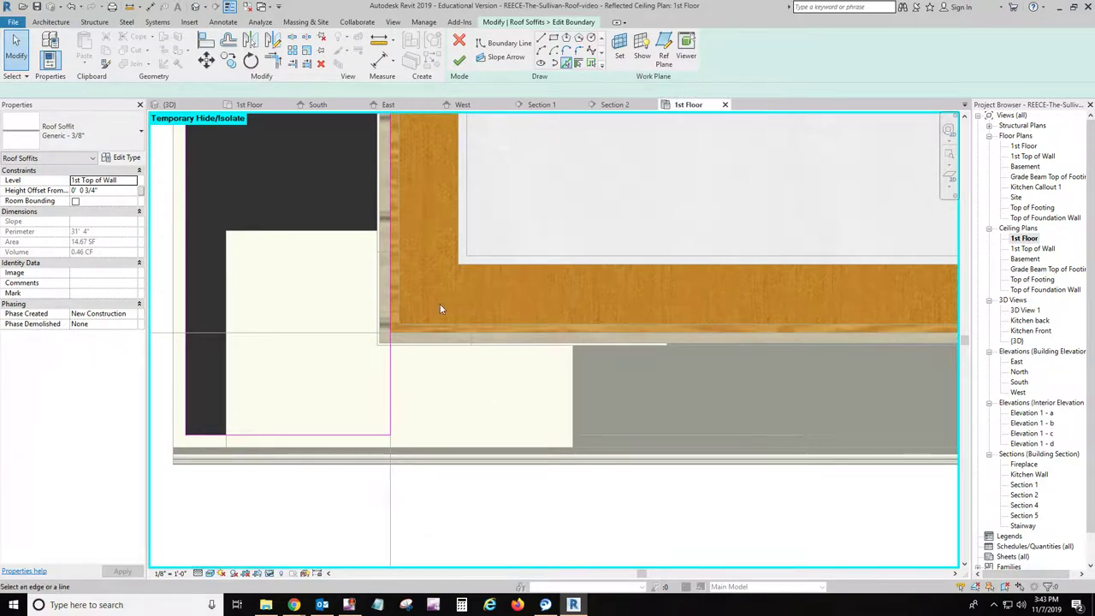
{"action": "left_click", "coordinate": [516, 351]}
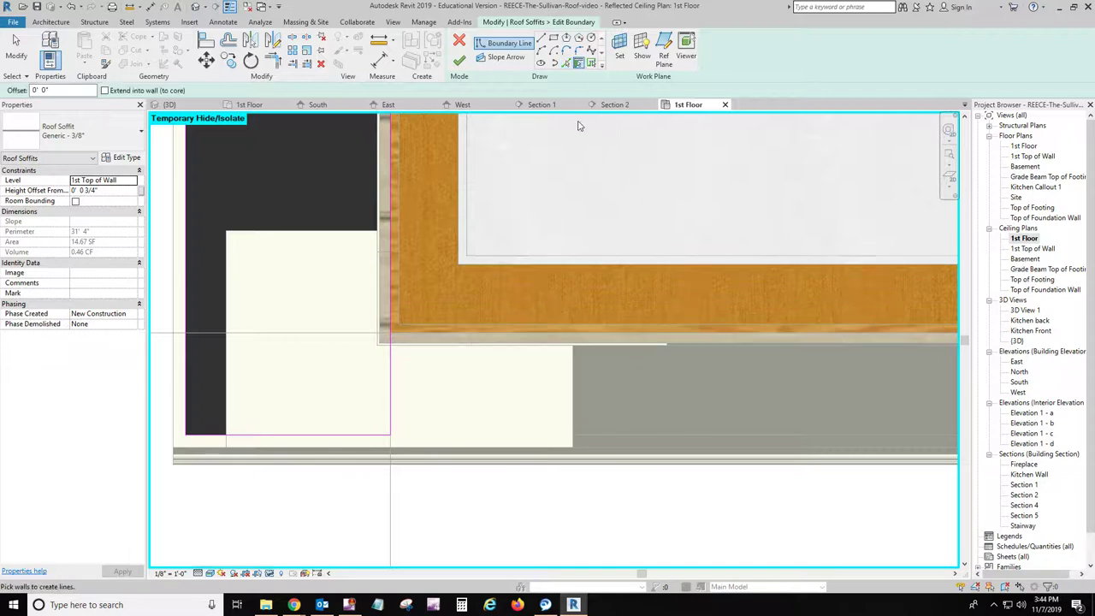
{"action": "left_click", "coordinate": [105, 91]}
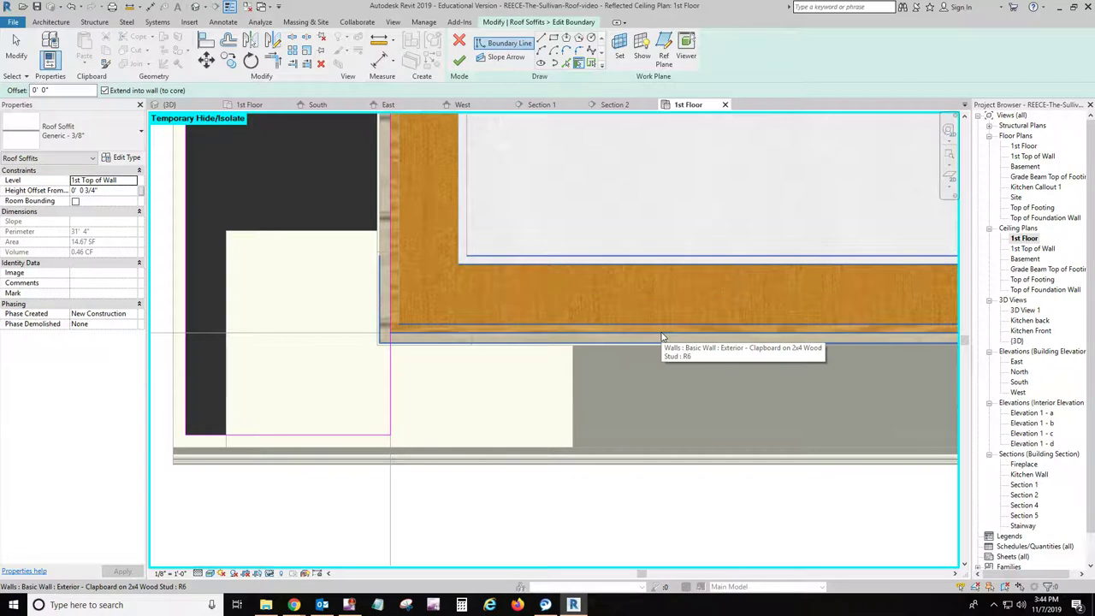
{"action": "left_click", "coordinate": [661, 338]}
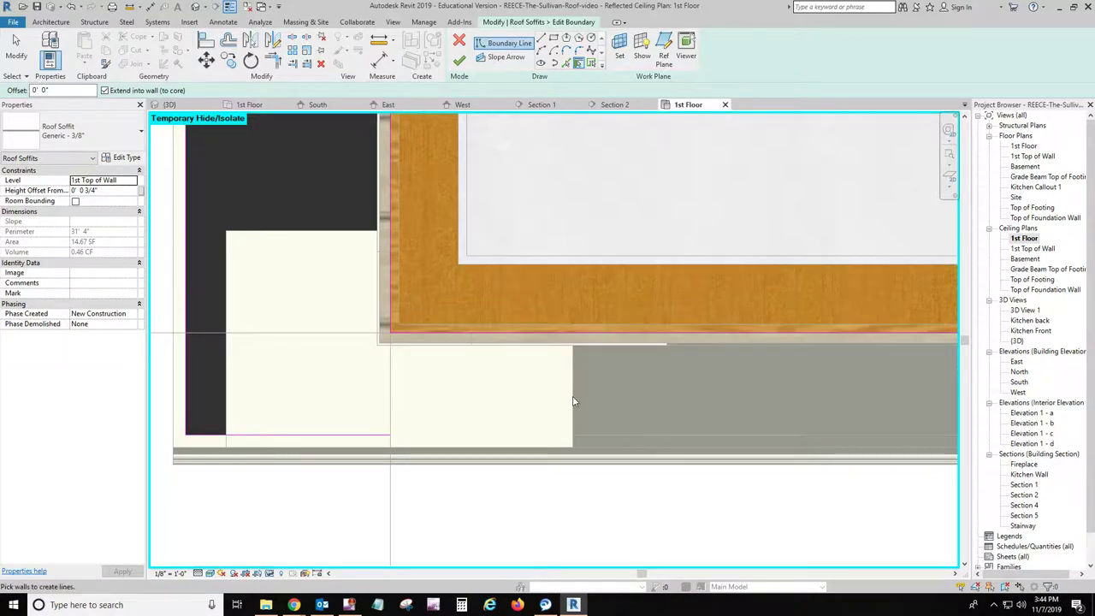
Switch the view to Hidden Line and pick another wall edge line for the boundary
{"action": "left_click", "coordinate": [213, 574]}
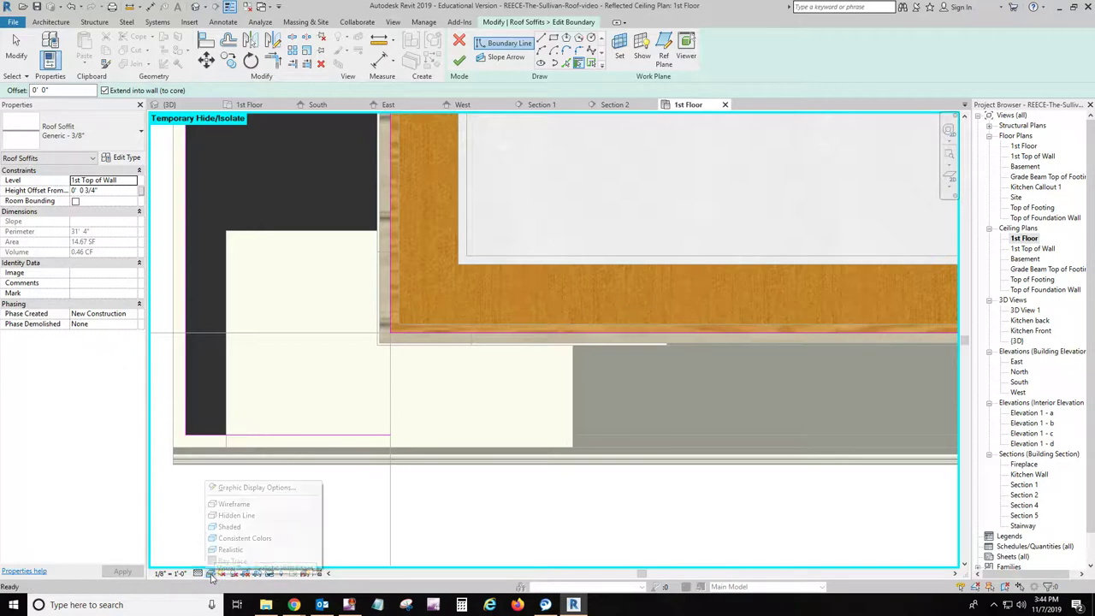
{"action": "left_click", "coordinate": [238, 516]}
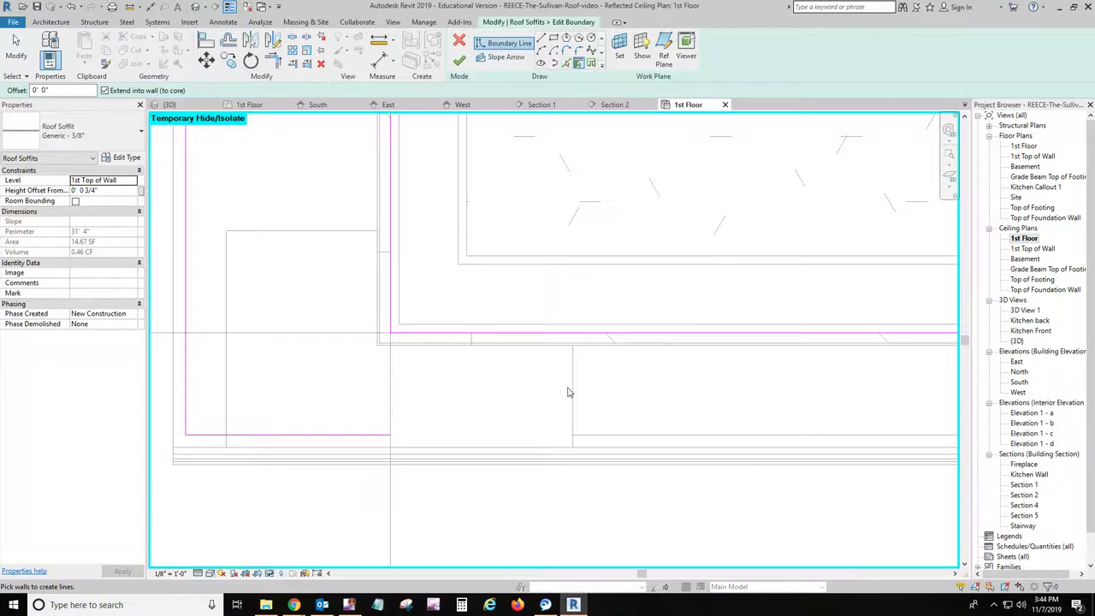
{"action": "left_click", "coordinate": [568, 65]}
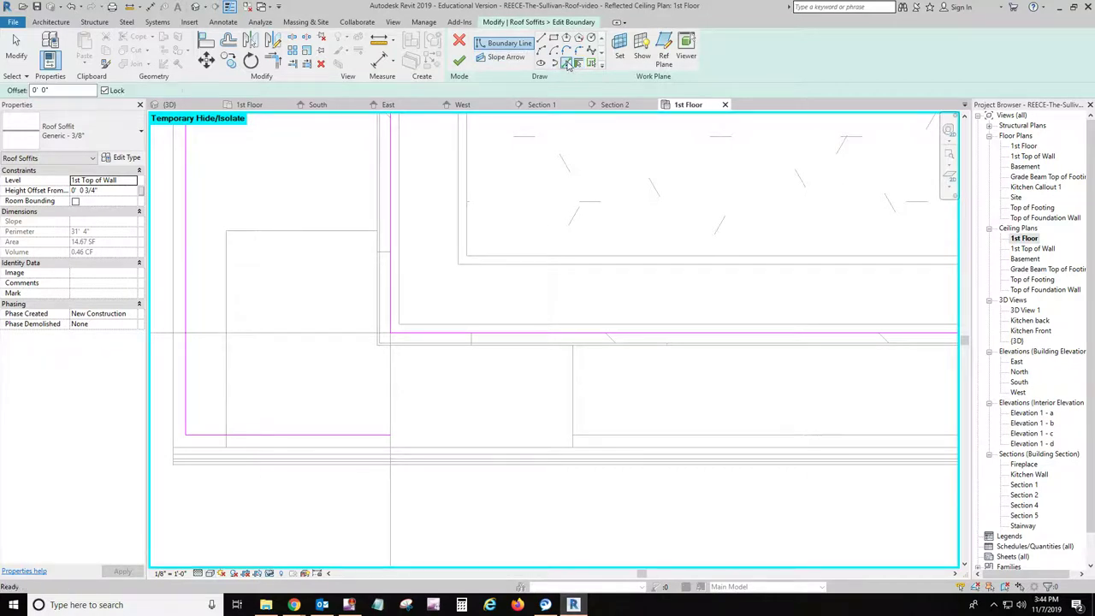
{"action": "left_click", "coordinate": [573, 404]}
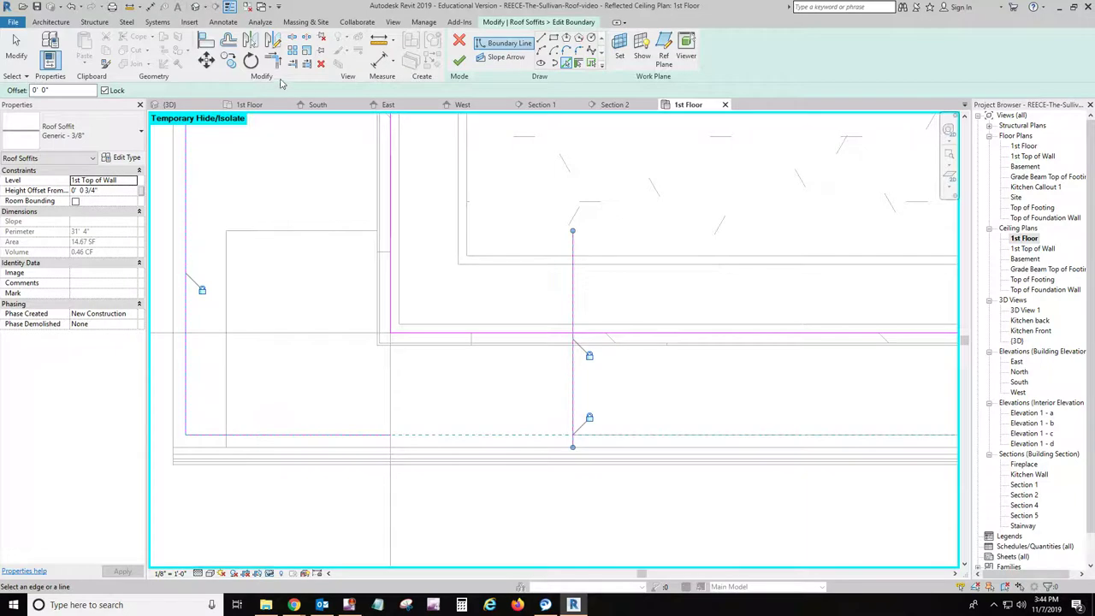
Trim/Extend the upper and bottom horizontal lines to the vertical edge, closing the outline
{"action": "left_click", "coordinate": [274, 58]}
{"action": "left_click", "coordinate": [509, 334]}
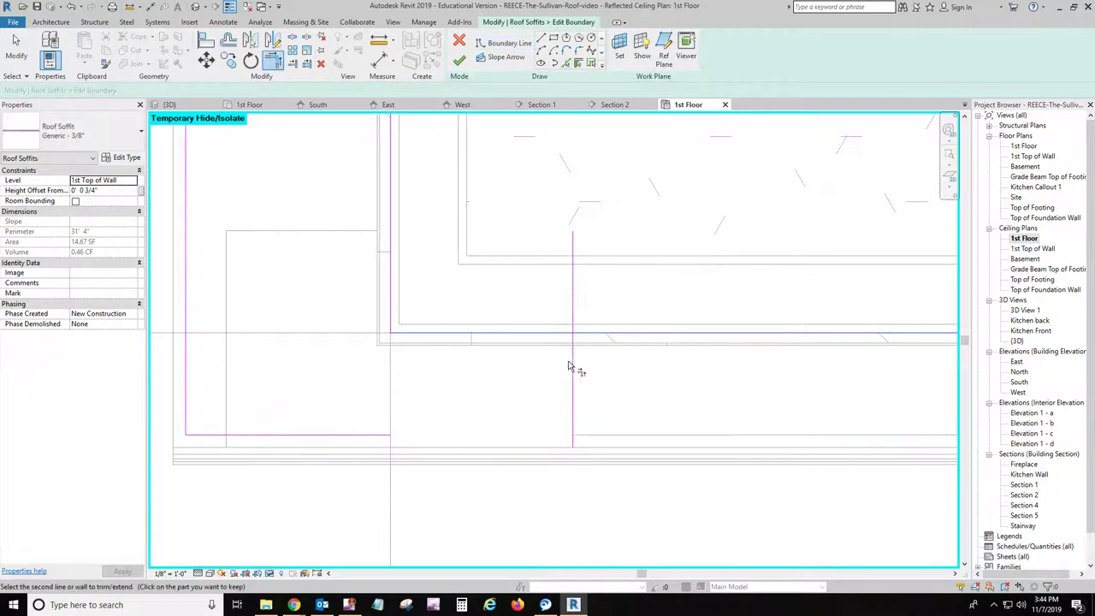
{"action": "left_click", "coordinate": [572, 370]}
{"action": "left_click", "coordinate": [575, 387]}
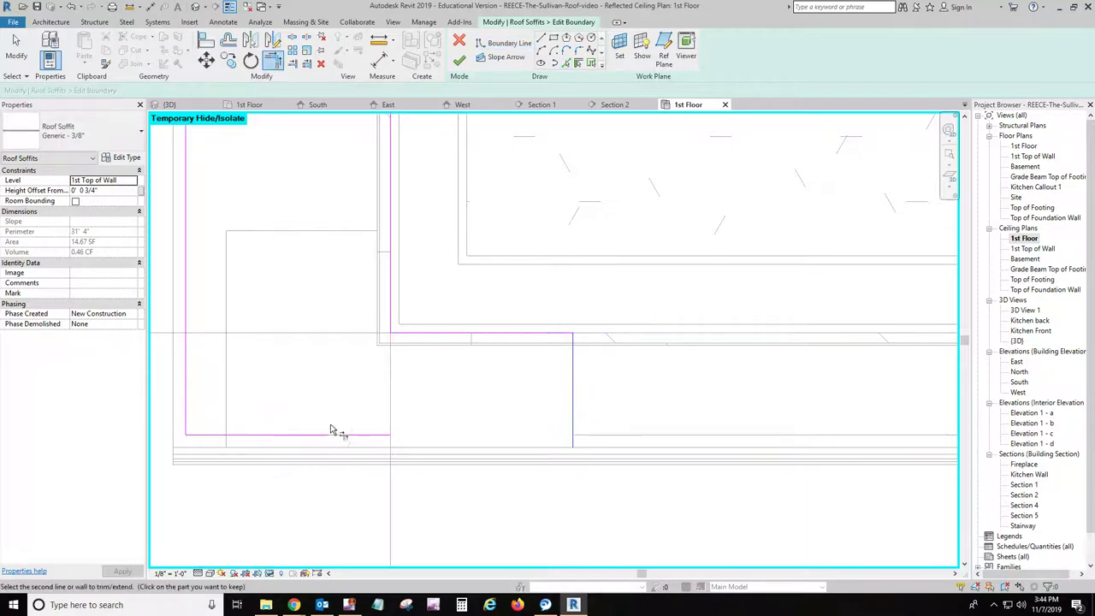
{"action": "left_click", "coordinate": [332, 434]}
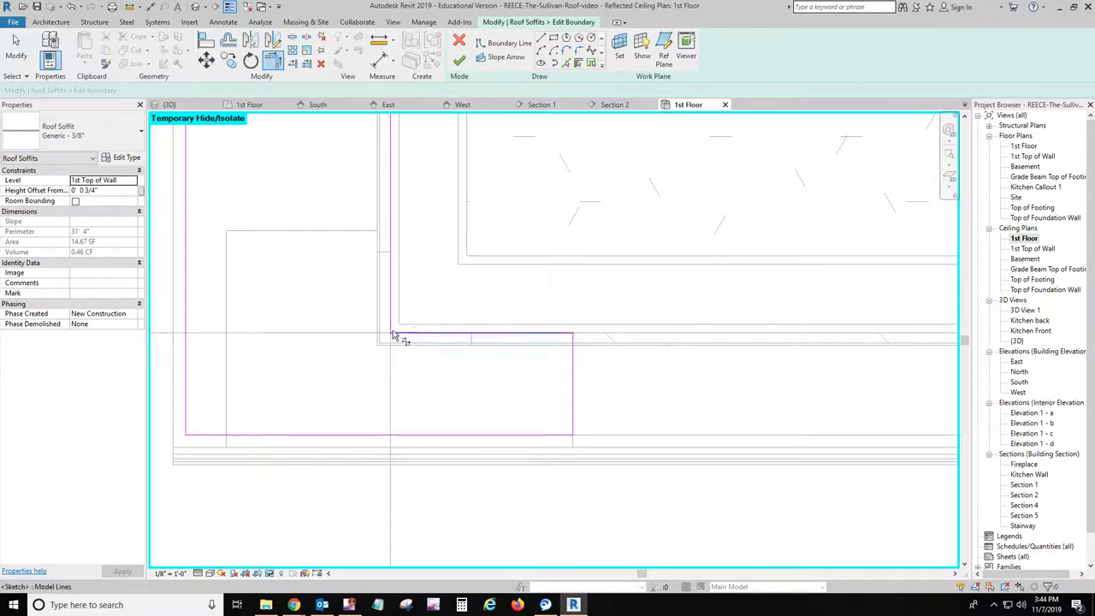
Finish the soffit edit, resolving the circular-constraint error with Show, Expand and Resolve, then deselect
{"action": "left_click", "coordinate": [461, 62]}
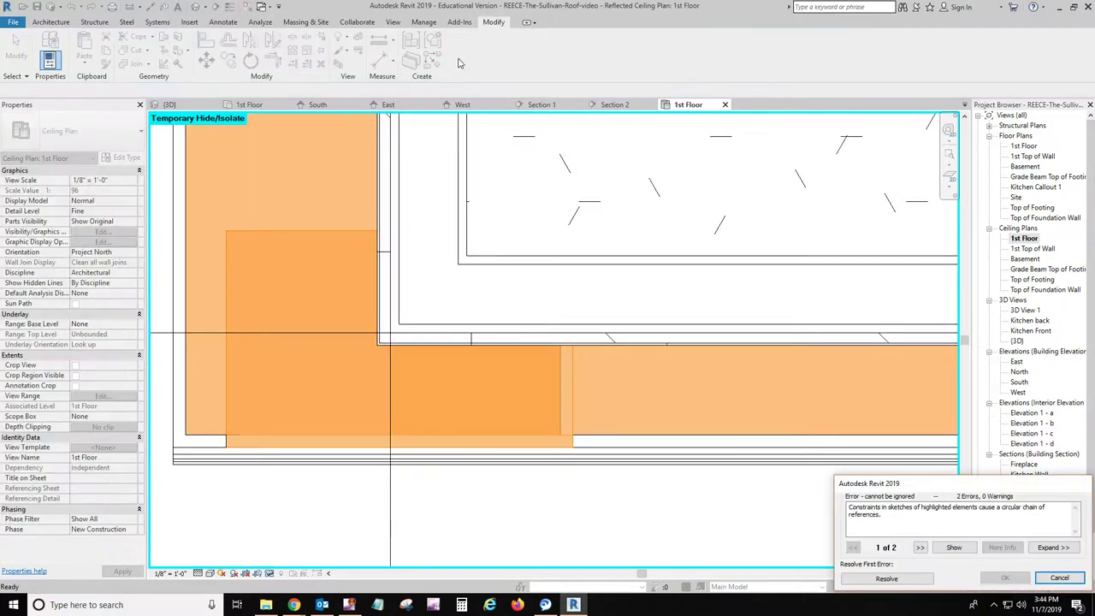
{"action": "left_click", "coordinate": [952, 547]}
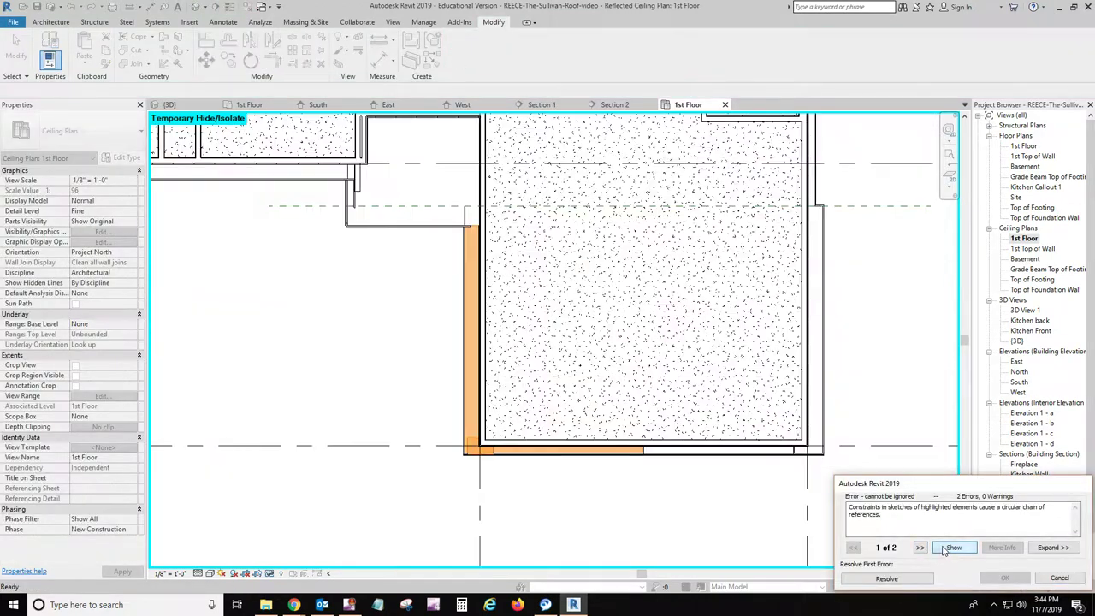
{"action": "left_click", "coordinate": [1052, 548]}
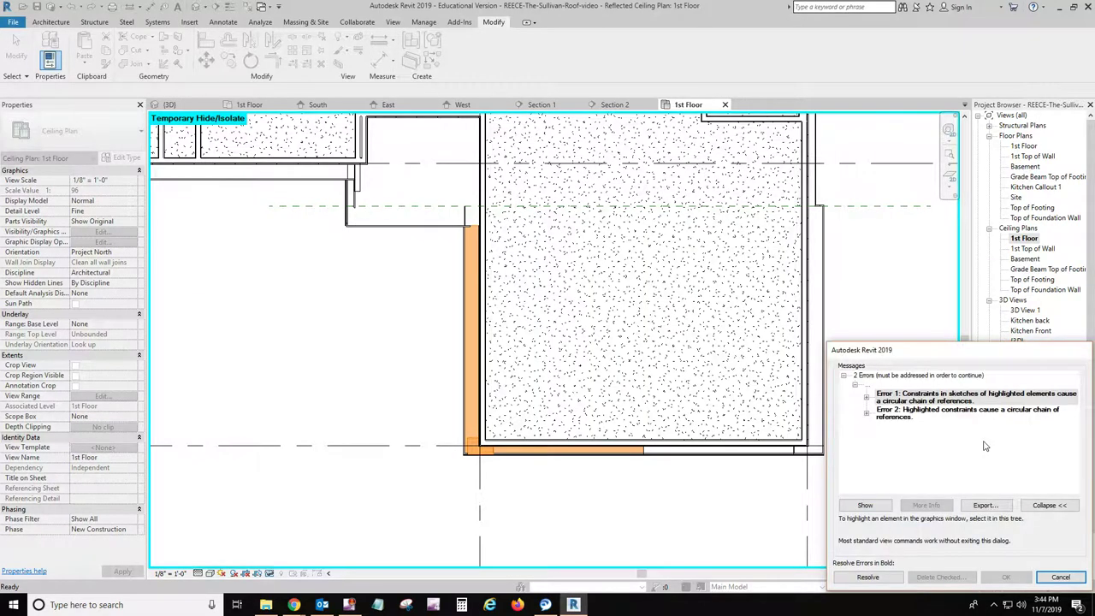
{"action": "left_click", "coordinate": [867, 577]}
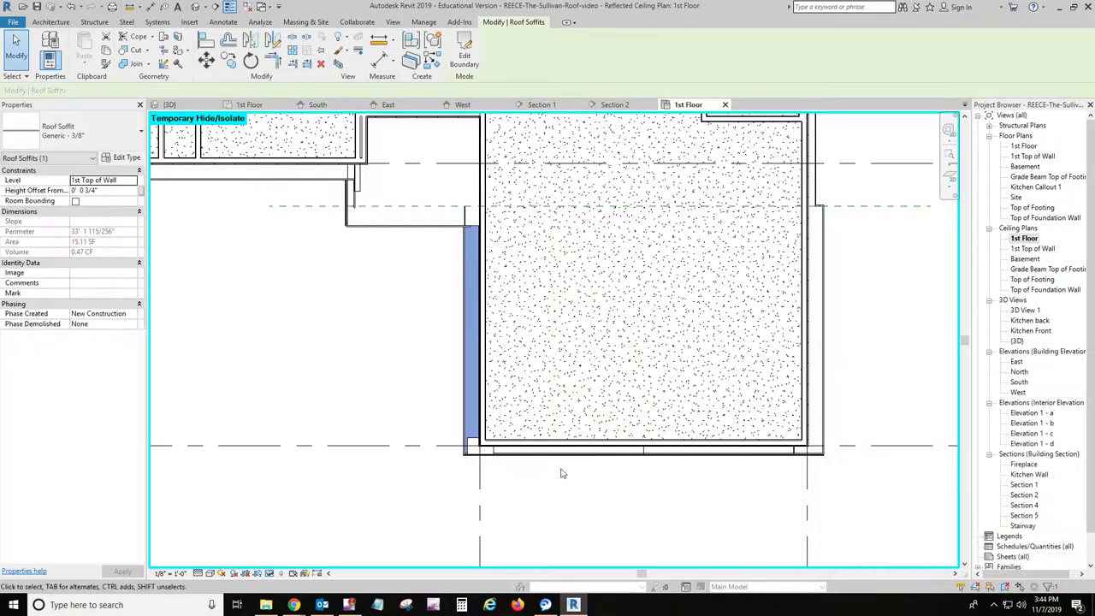
{"action": "left_click", "coordinate": [511, 493]}
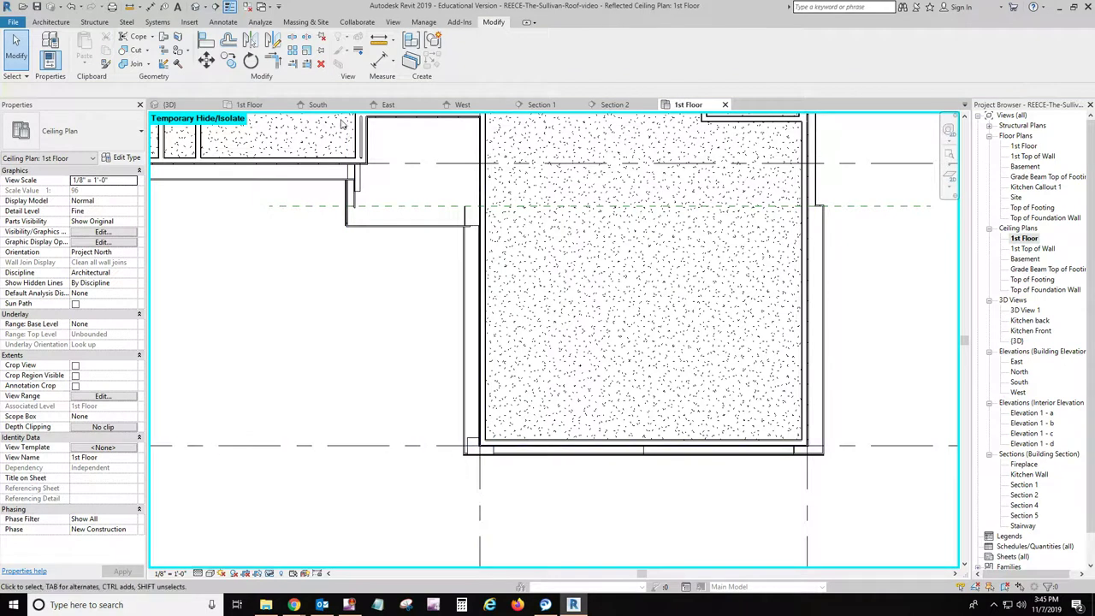
Compare Section 2 with the South elevation, then zoom Section 2 into the gable eave
{"action": "left_click", "coordinate": [617, 108]}
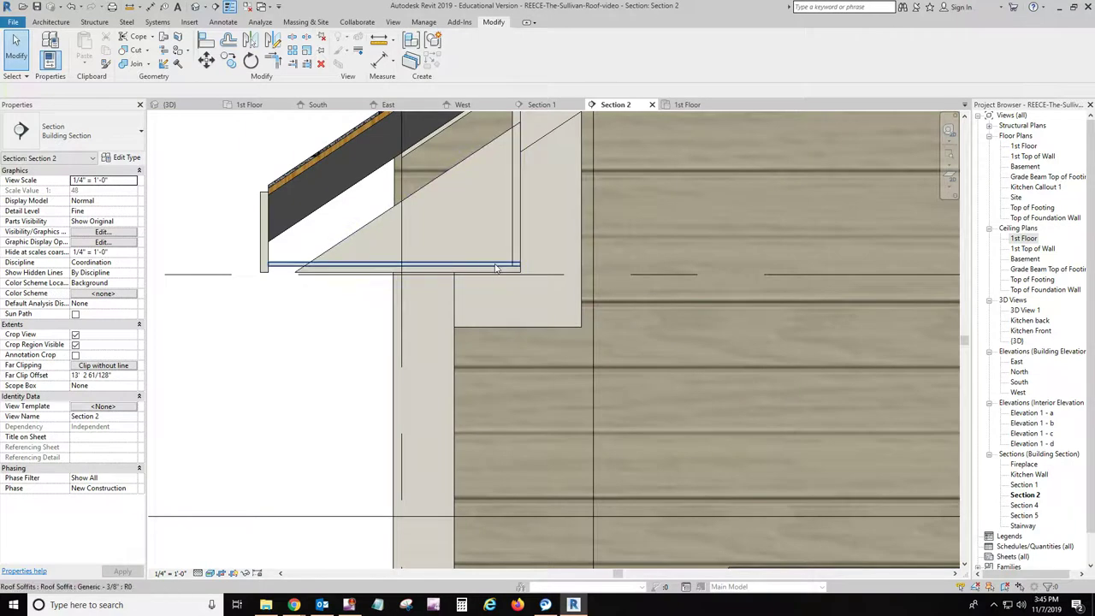
{"action": "scroll", "coordinate": [323, 344], "scroll_direction": "down", "scroll_amount": 3}
{"action": "scroll", "coordinate": [326, 390], "scroll_direction": "up", "scroll_amount": 1}
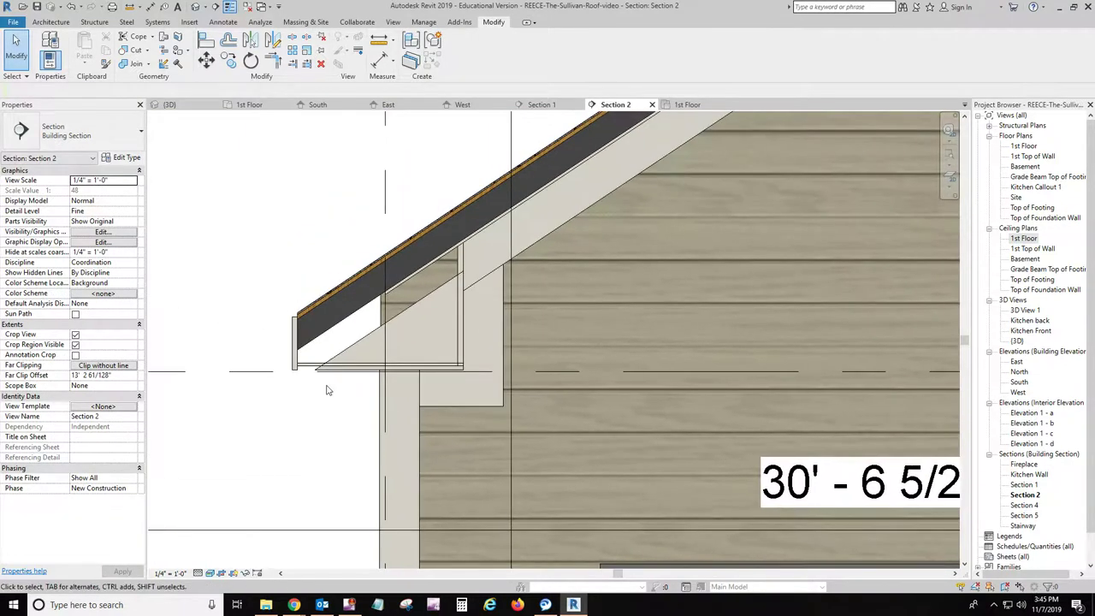
{"action": "scroll", "coordinate": [398, 196], "scroll_direction": "down", "scroll_amount": 5}
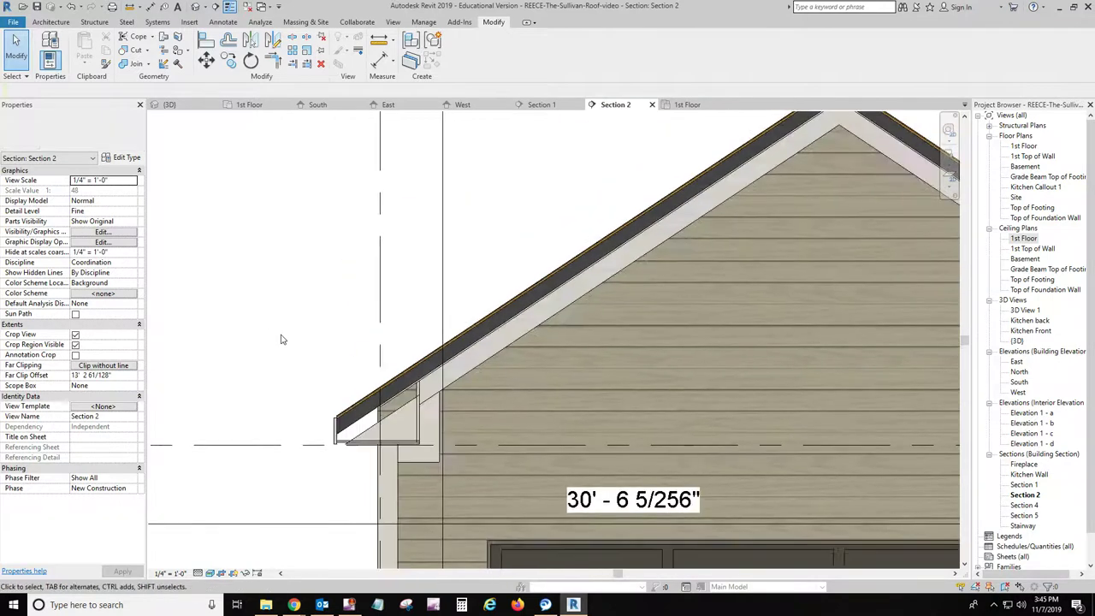
{"action": "scroll", "coordinate": [276, 296], "scroll_direction": "down", "scroll_amount": 2}
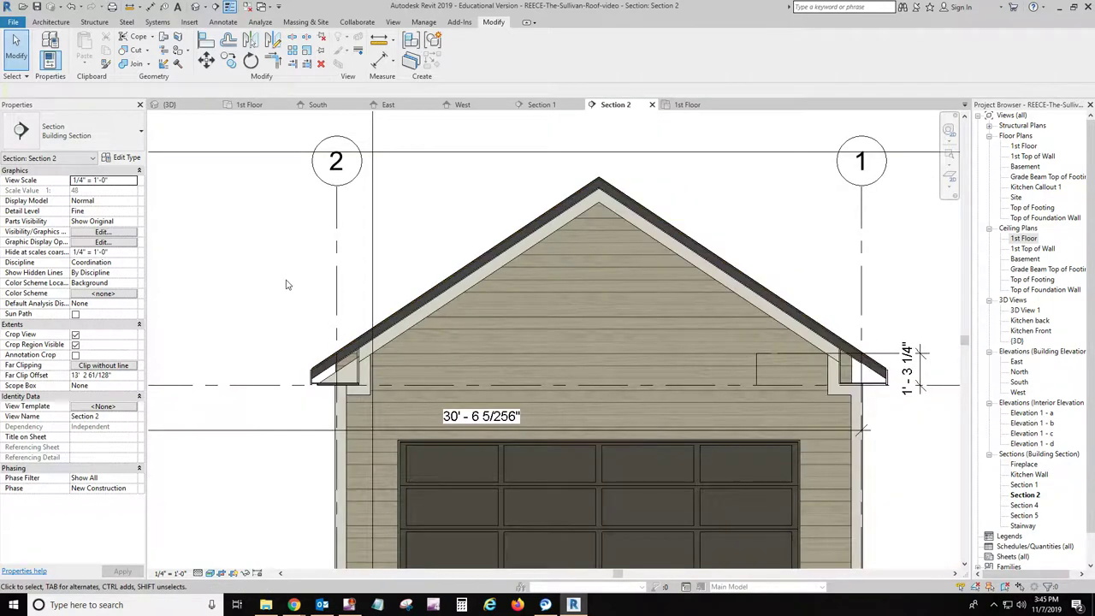
{"action": "left_click", "coordinate": [319, 105]}
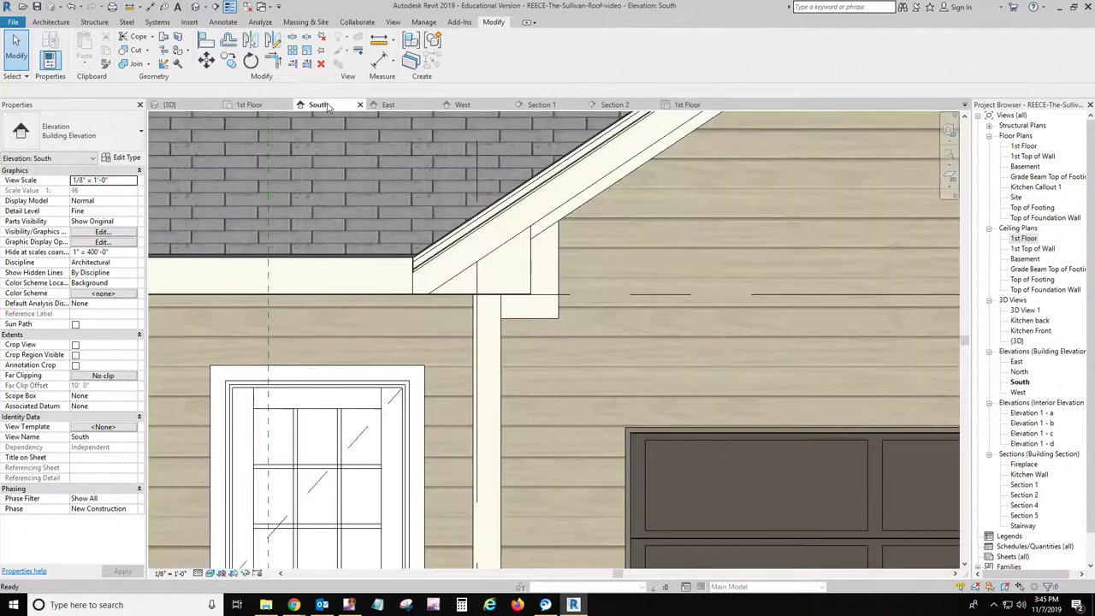
{"action": "left_click", "coordinate": [615, 104]}
{"action": "scroll", "coordinate": [322, 397], "scroll_direction": "up", "scroll_amount": 5}
{"action": "scroll", "coordinate": [322, 396], "scroll_direction": "up", "scroll_amount": 4}
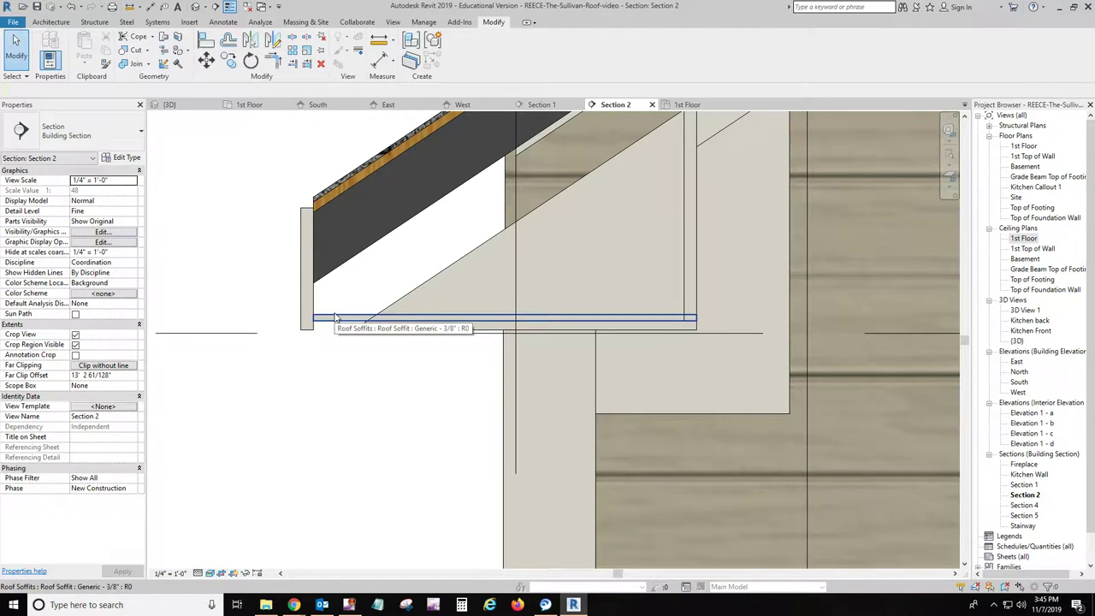
Edit the gable trim in place and set its extrusion's Extrusion Start to -0' 6"
{"action": "left_click", "coordinate": [445, 274]}
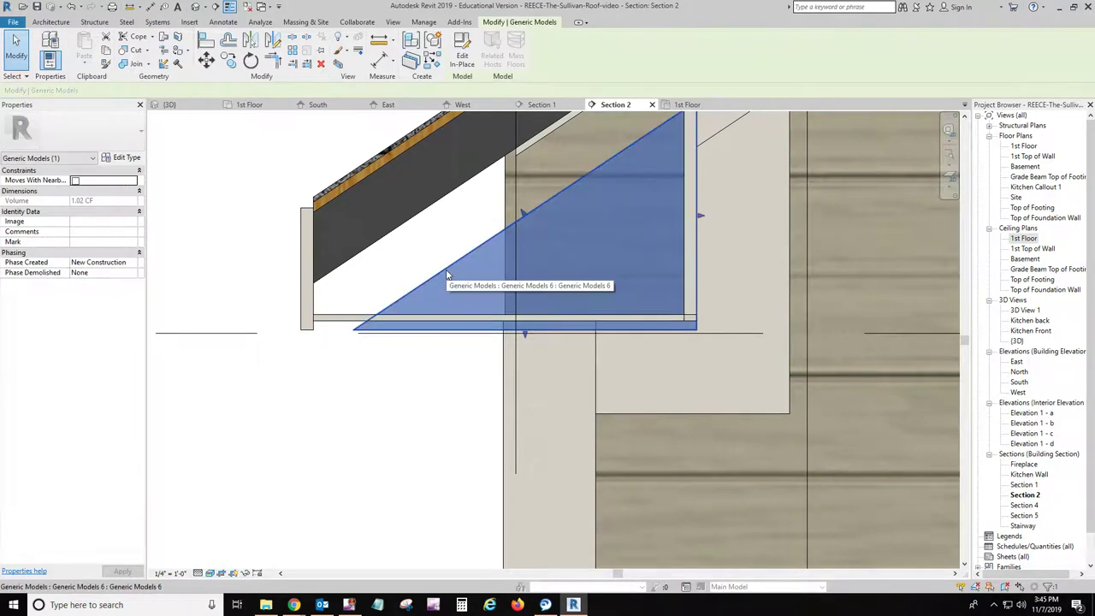
{"action": "left_click", "coordinate": [462, 50]}
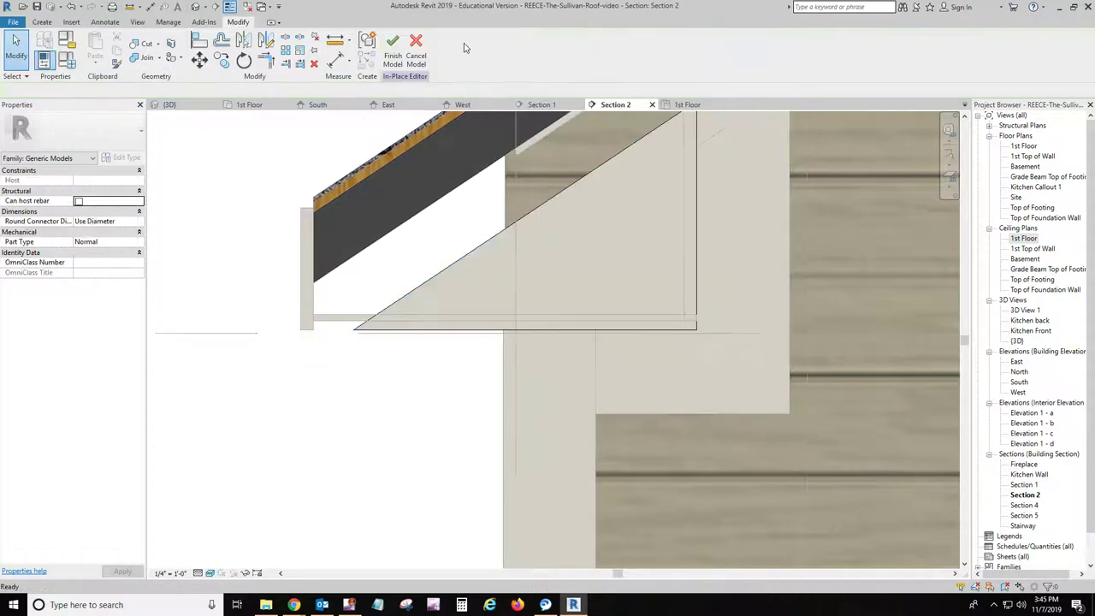
{"action": "left_click", "coordinate": [473, 257]}
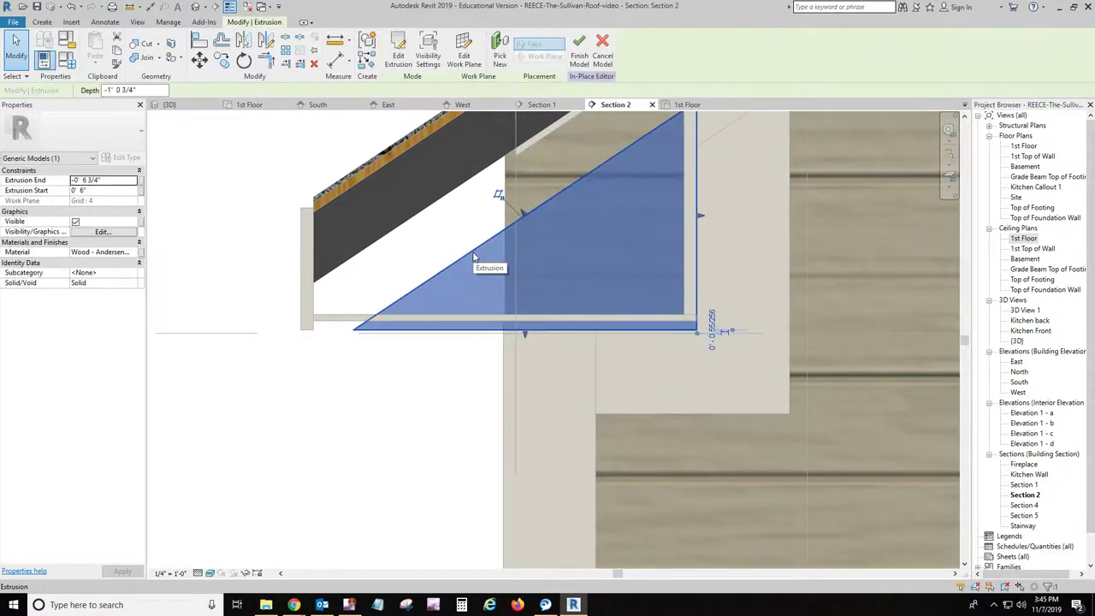
{"action": "left_click_drag", "start_coordinate": [70, 190], "coordinate": [72, 190]}
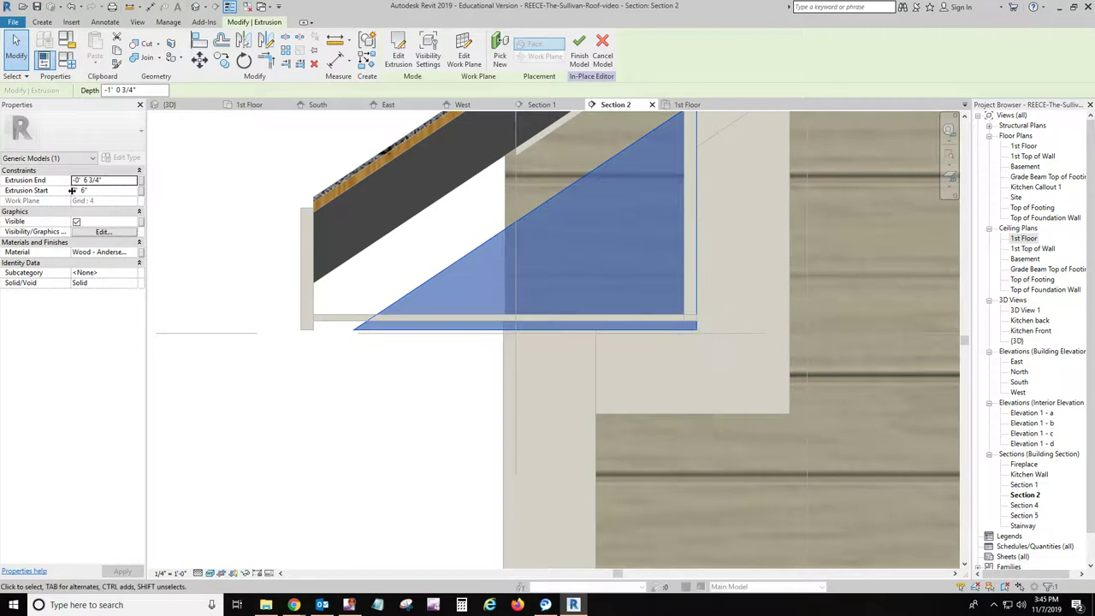
{"action": "left_click", "coordinate": [76, 200]}
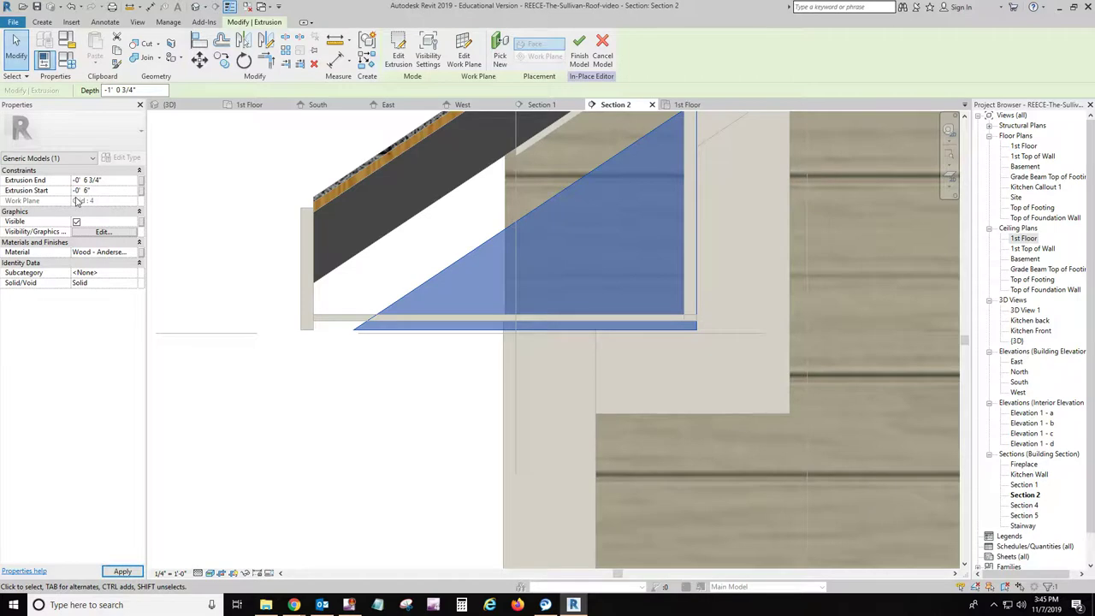
{"action": "left_click", "coordinate": [122, 570]}
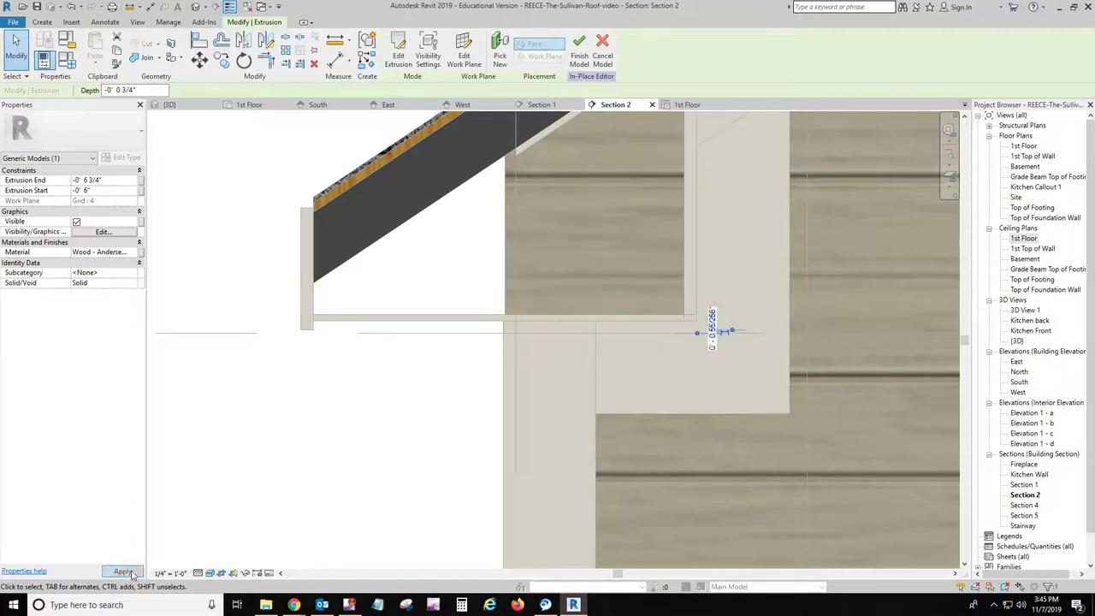
{"action": "left_click", "coordinate": [206, 444]}
{"action": "scroll", "coordinate": [302, 414], "scroll_direction": "down", "scroll_amount": 2}
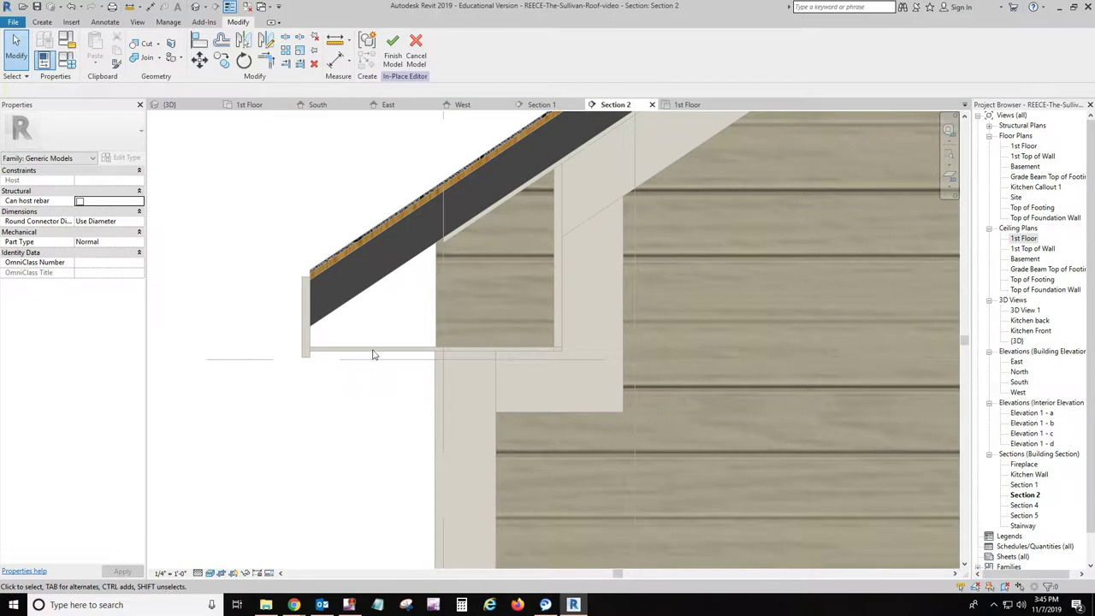
Finish the in-place trim model and select the roof soffit, checking the 1st Floor ceiling plan
{"action": "left_click", "coordinate": [393, 48]}
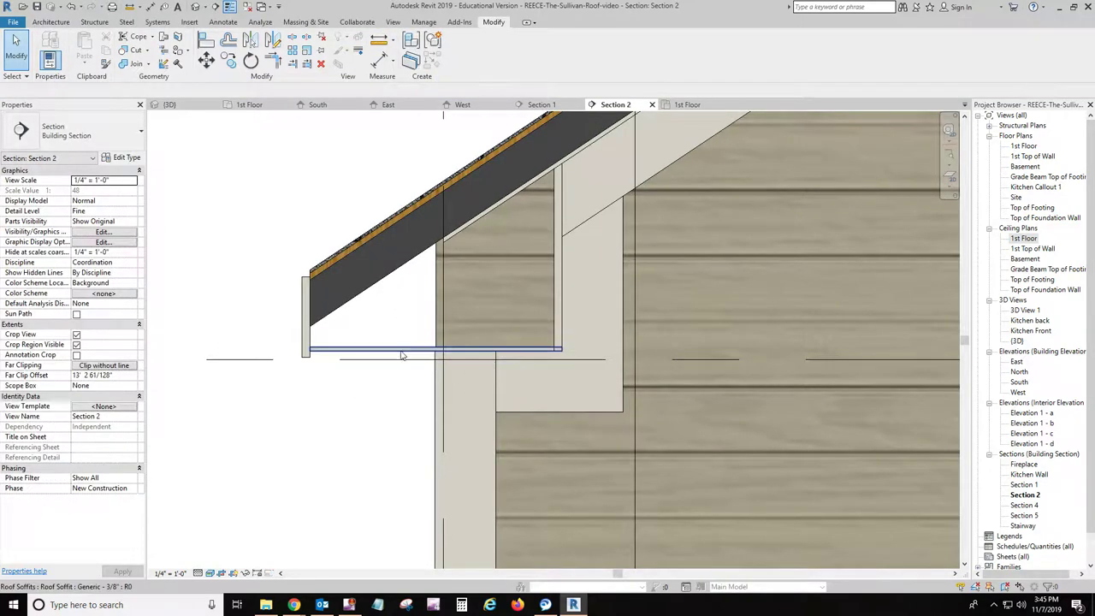
{"action": "left_click", "coordinate": [403, 352]}
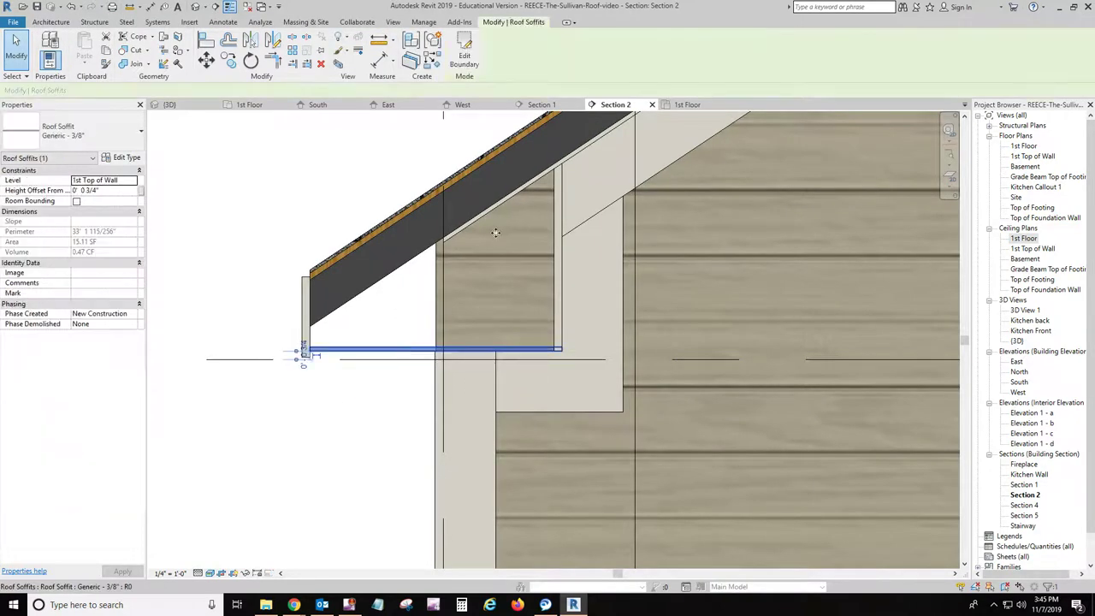
{"action": "left_click", "coordinate": [704, 106]}
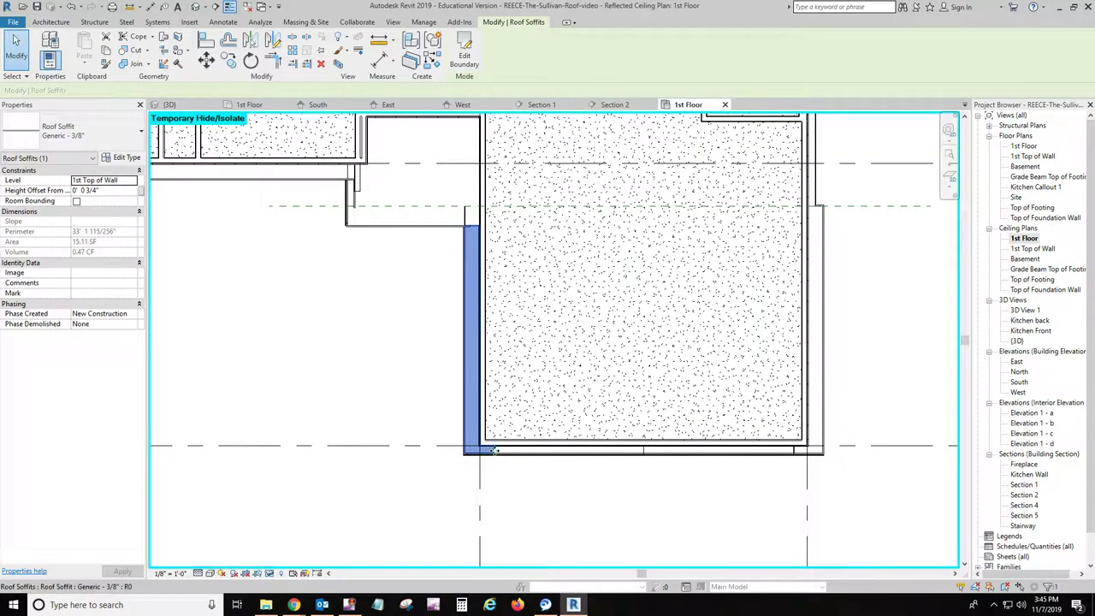
{"action": "left_click", "coordinate": [615, 104]}
{"action": "key", "text": "Escape"}
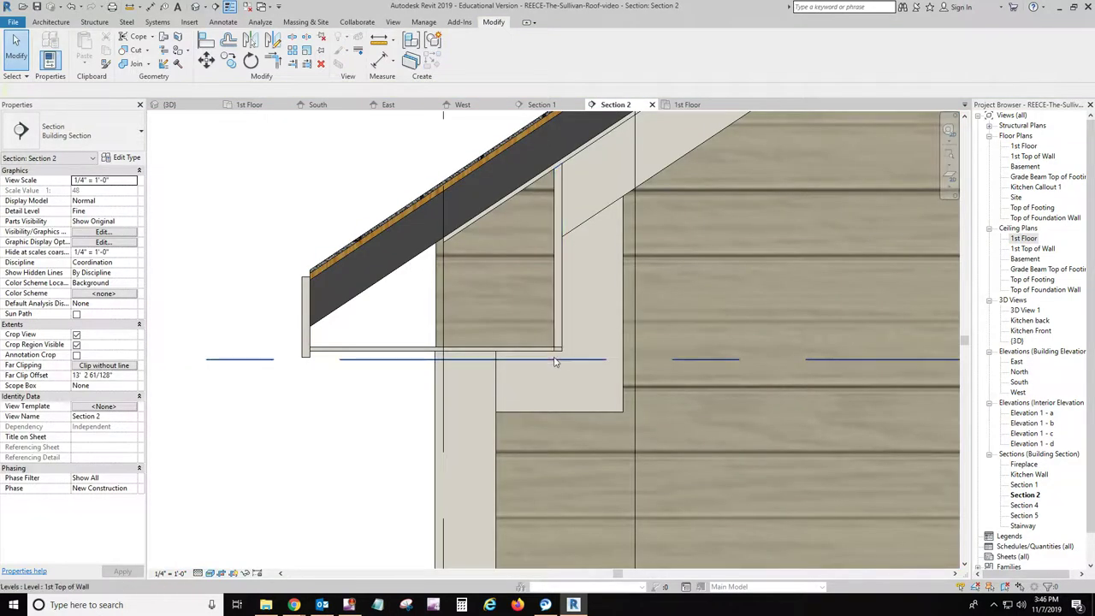
Reselect the roof soffit in Section 2 and zoom to it on the 1st Floor ceiling plan
{"action": "scroll", "coordinate": [554, 362], "scroll_direction": "up", "scroll_amount": 2}
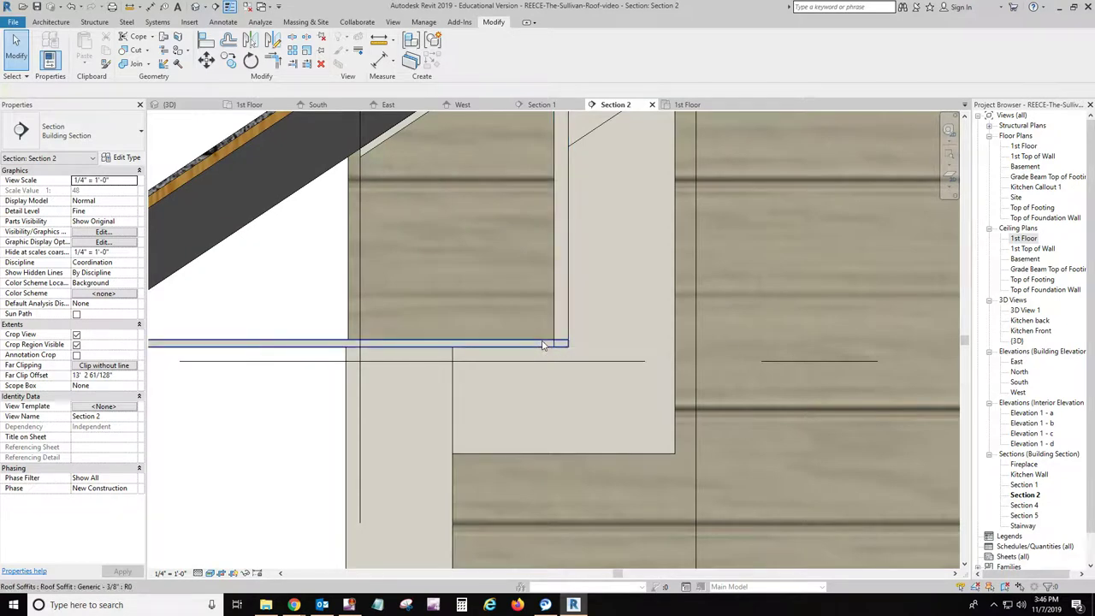
{"action": "left_click", "coordinate": [543, 344]}
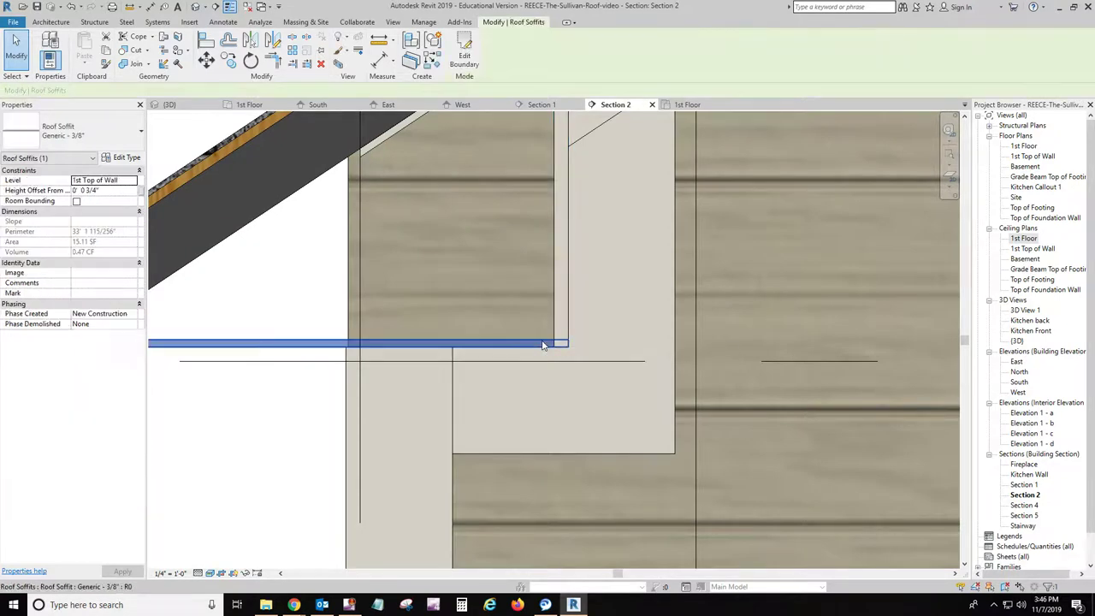
{"action": "left_click", "coordinate": [688, 104]}
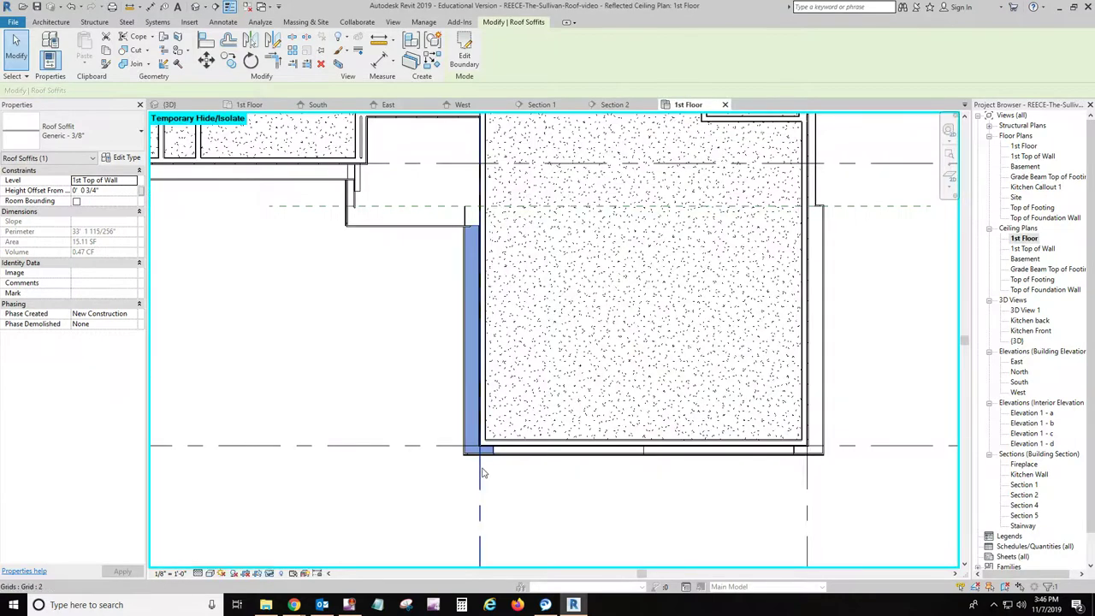
{"action": "scroll", "coordinate": [487, 458], "scroll_direction": "up", "scroll_amount": 6}
{"action": "scroll", "coordinate": [503, 437], "scroll_direction": "up", "scroll_amount": 3}
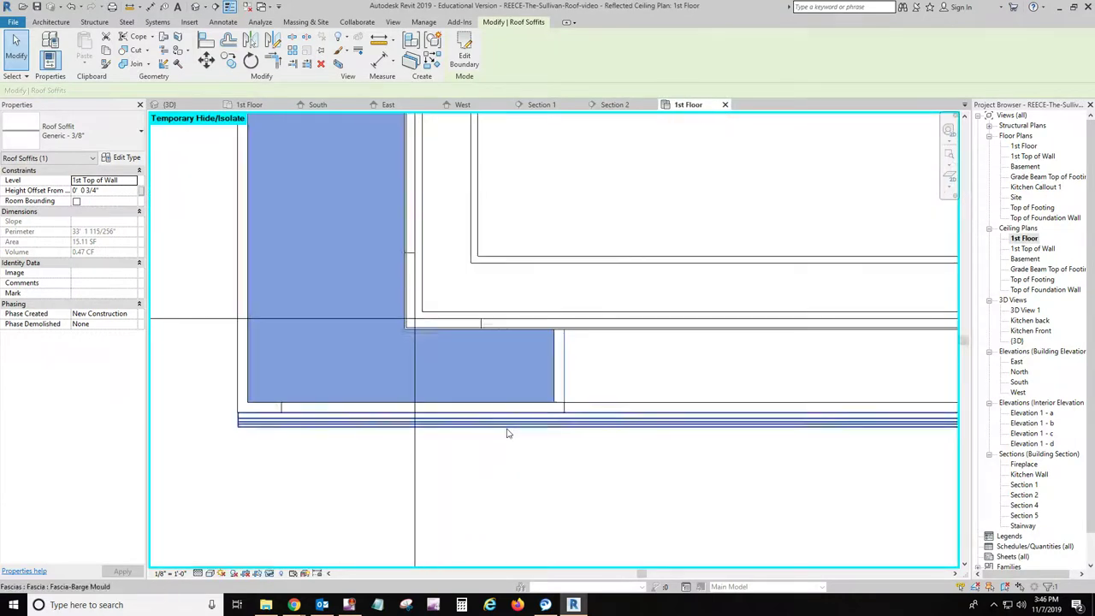
Edit the soffit boundary and try aligning its right edge, dismissing the unsatisfied-constraints error
{"action": "left_click", "coordinate": [465, 53]}
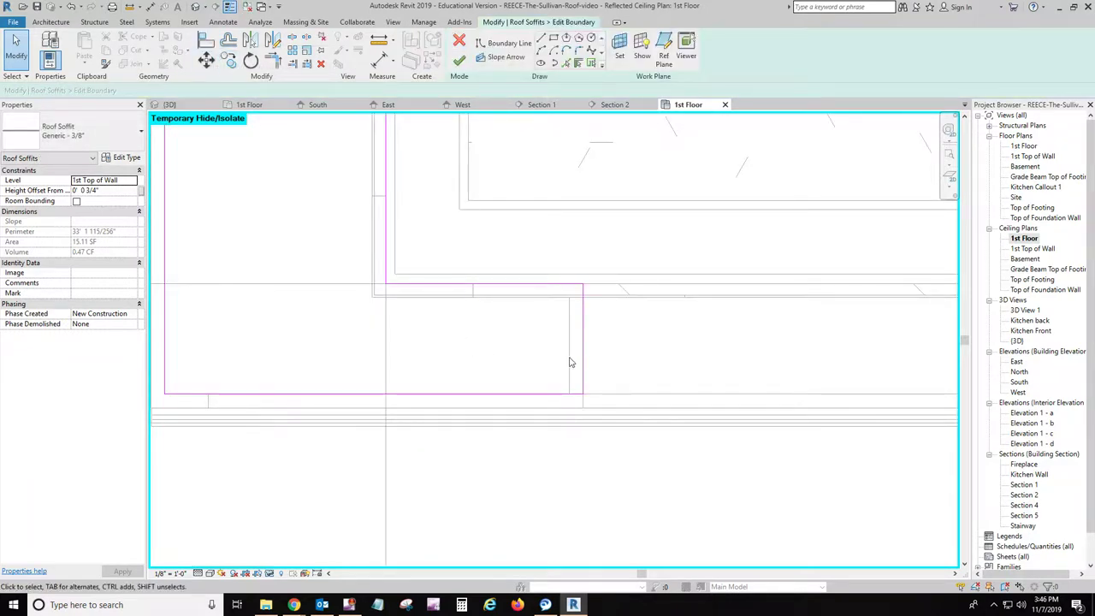
{"action": "left_click", "coordinate": [207, 40]}
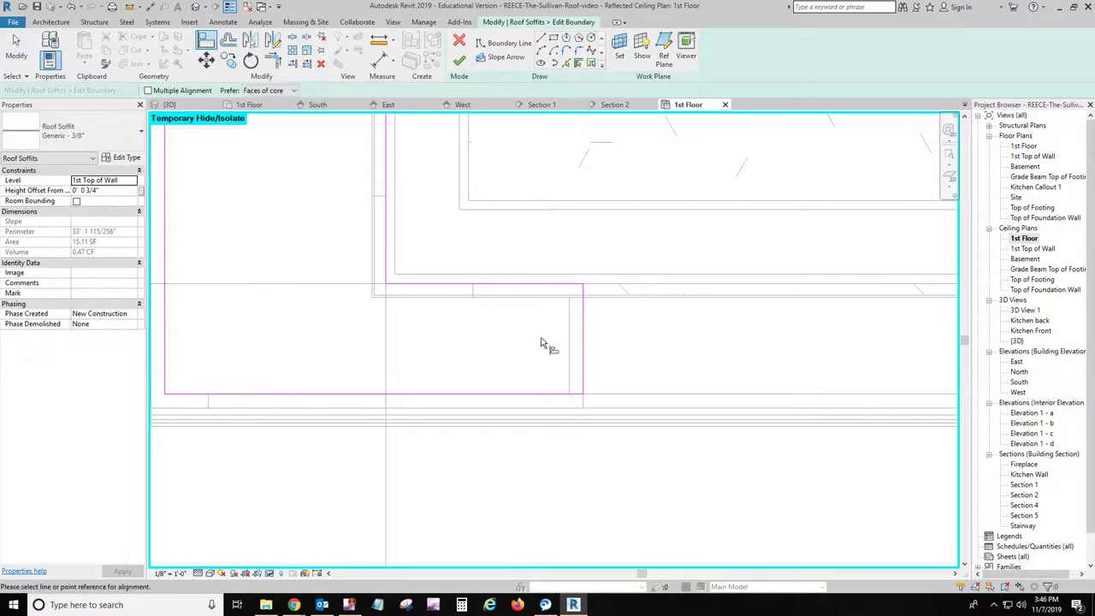
{"action": "left_click", "coordinate": [572, 351]}
{"action": "left_click", "coordinate": [583, 354]}
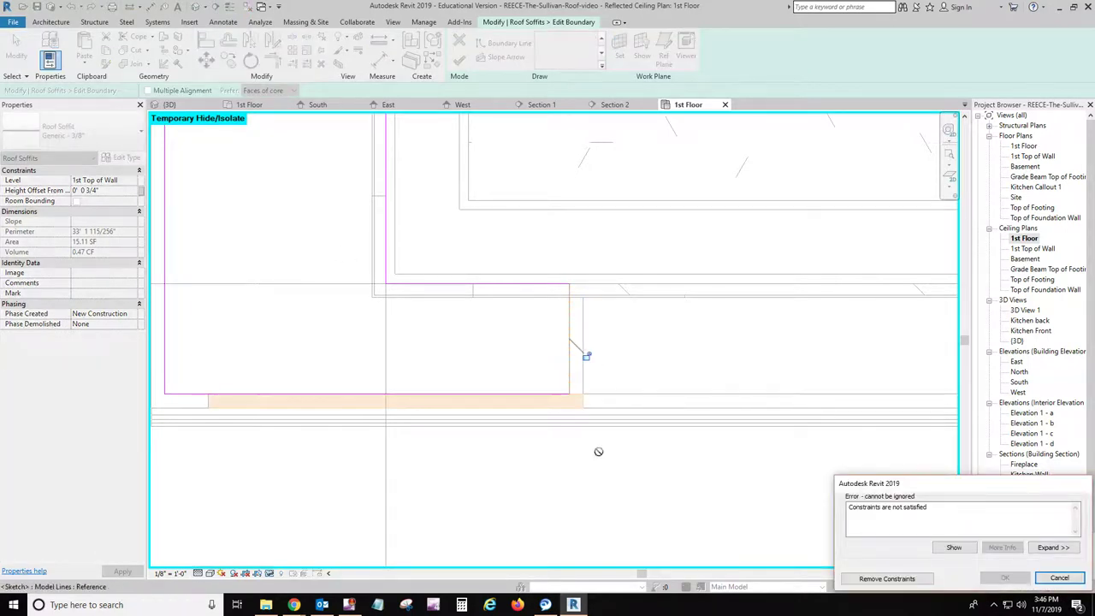
{"action": "left_click", "coordinate": [1059, 579]}
{"action": "key", "text": "Escape"}
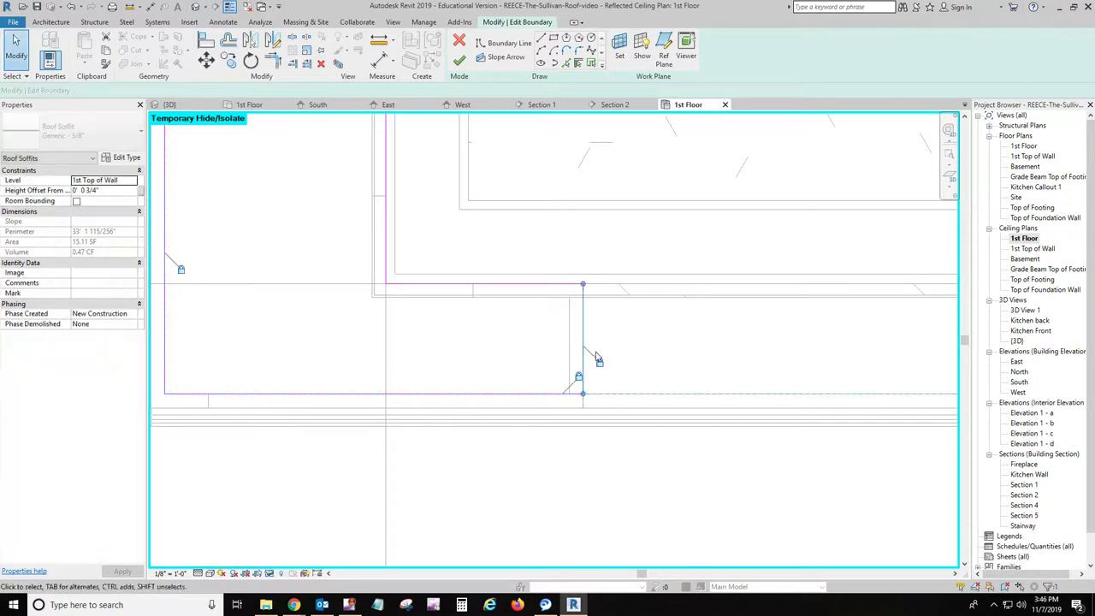
Align and lock the right boundary edge to the wall line, then finish the soffit at 15.08 SF
{"action": "left_click", "coordinate": [597, 358]}
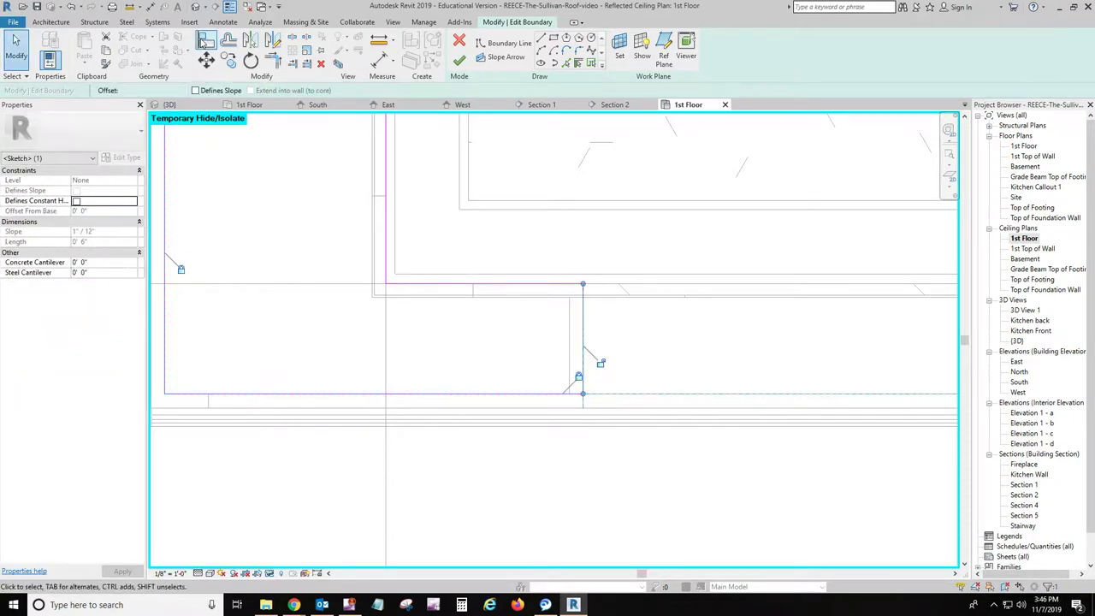
{"action": "left_click", "coordinate": [205, 41]}
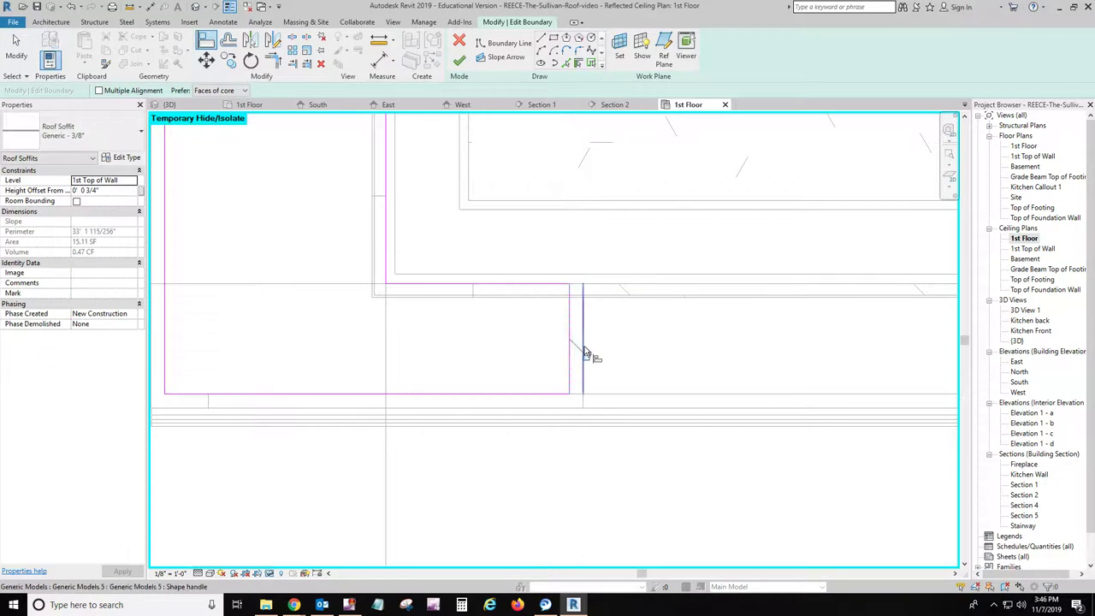
{"action": "left_click", "coordinate": [585, 353]}
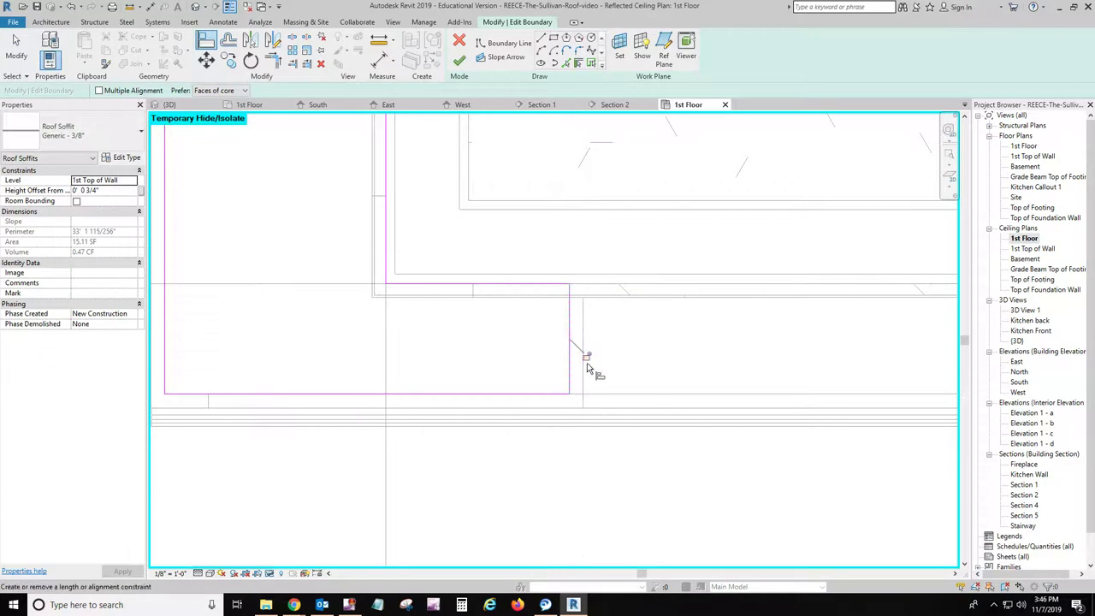
{"action": "left_click", "coordinate": [460, 60]}
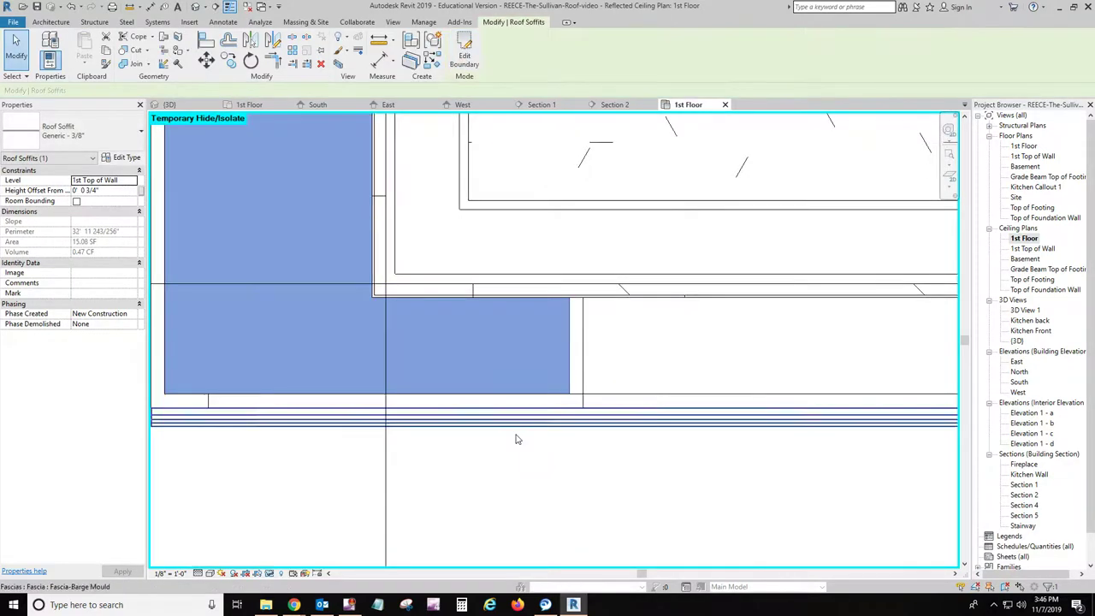
{"action": "key", "text": "Escape"}
Review the roof overhang in Section 2 and the South elevation, then return to the {3D} view
{"action": "left_click", "coordinate": [625, 104]}
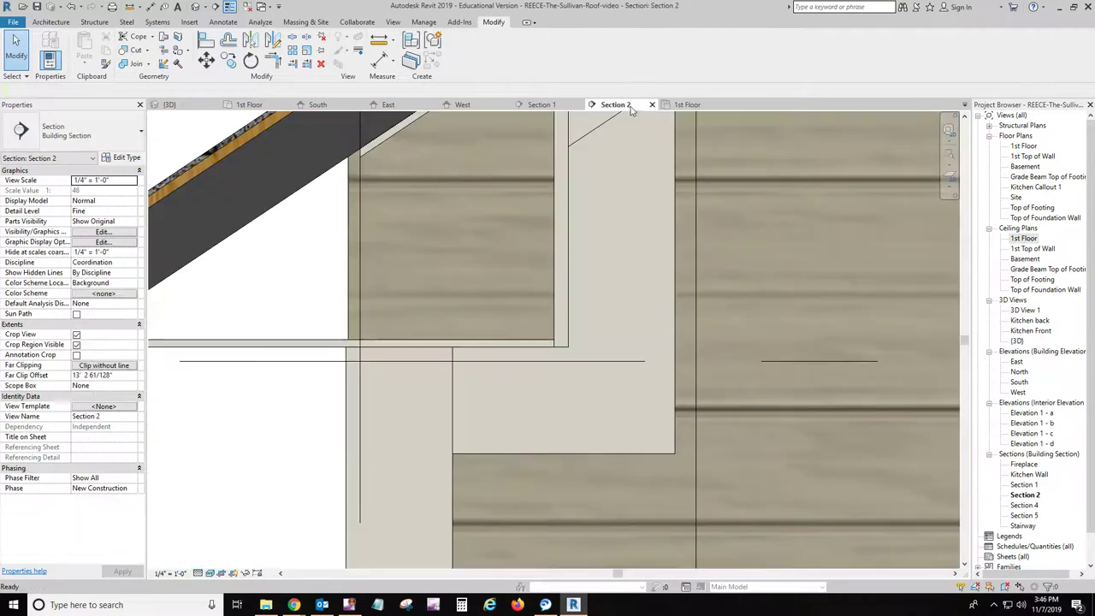
{"action": "scroll", "coordinate": [555, 293], "scroll_direction": "down", "scroll_amount": 2}
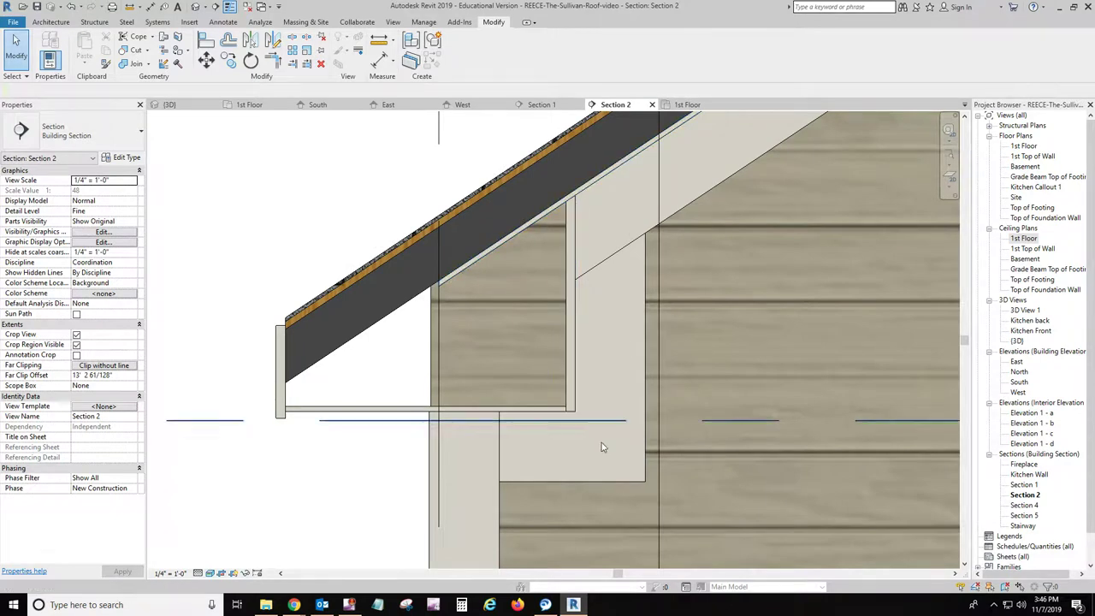
{"action": "scroll", "coordinate": [475, 460], "scroll_direction": "down", "scroll_amount": 3}
{"action": "middle_click_drag", "start_coordinate": [479, 480], "coordinate": [485, 436]}
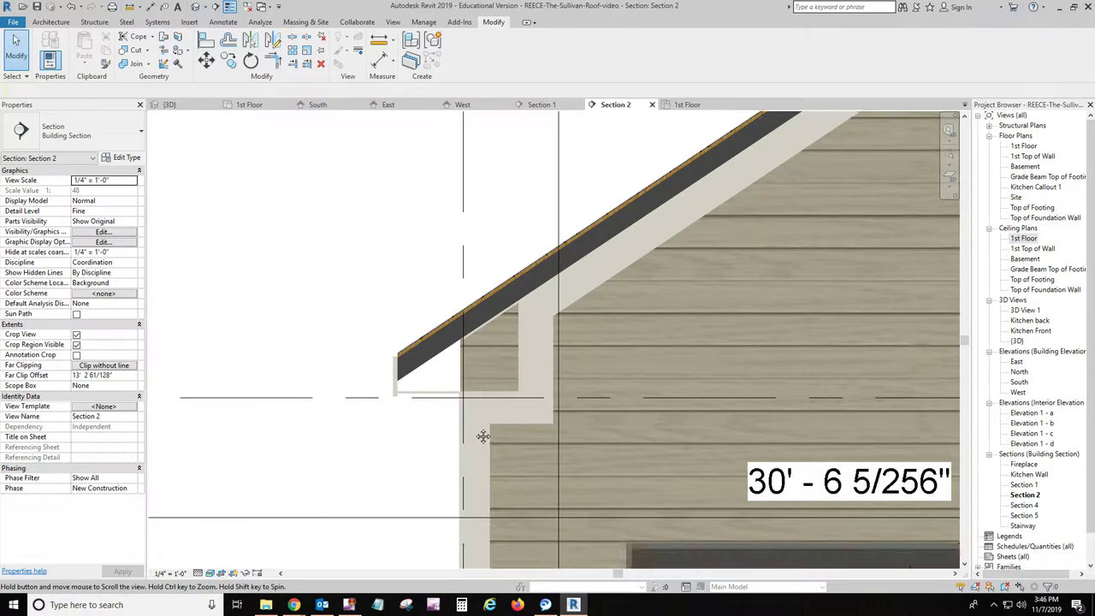
{"action": "left_click", "coordinate": [317, 105]}
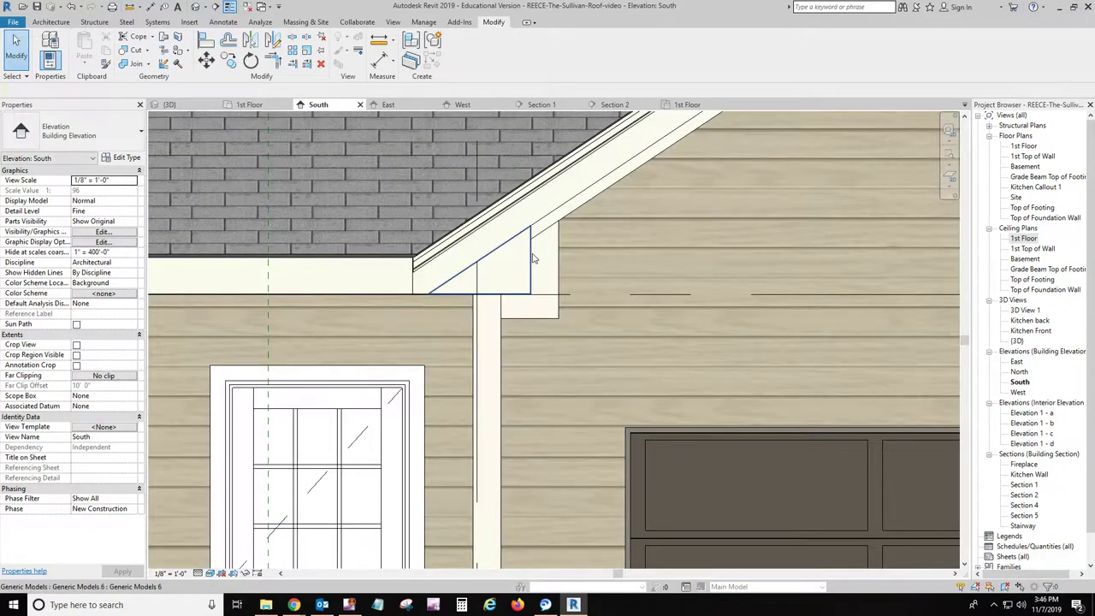
{"action": "scroll", "coordinate": [505, 321], "scroll_direction": "down", "scroll_amount": 3}
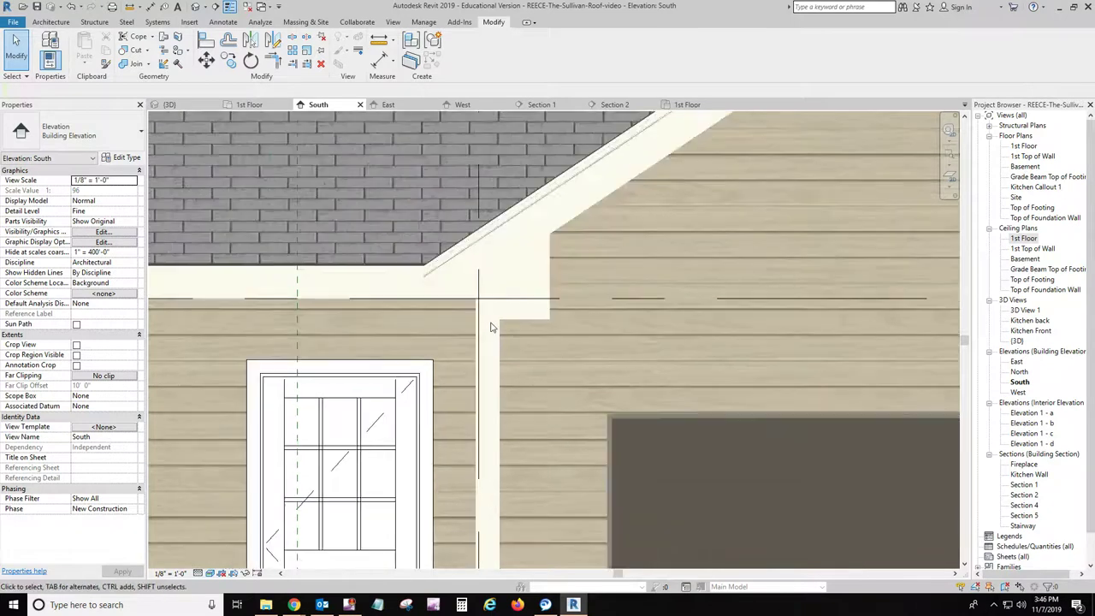
{"action": "left_click", "coordinate": [167, 104]}
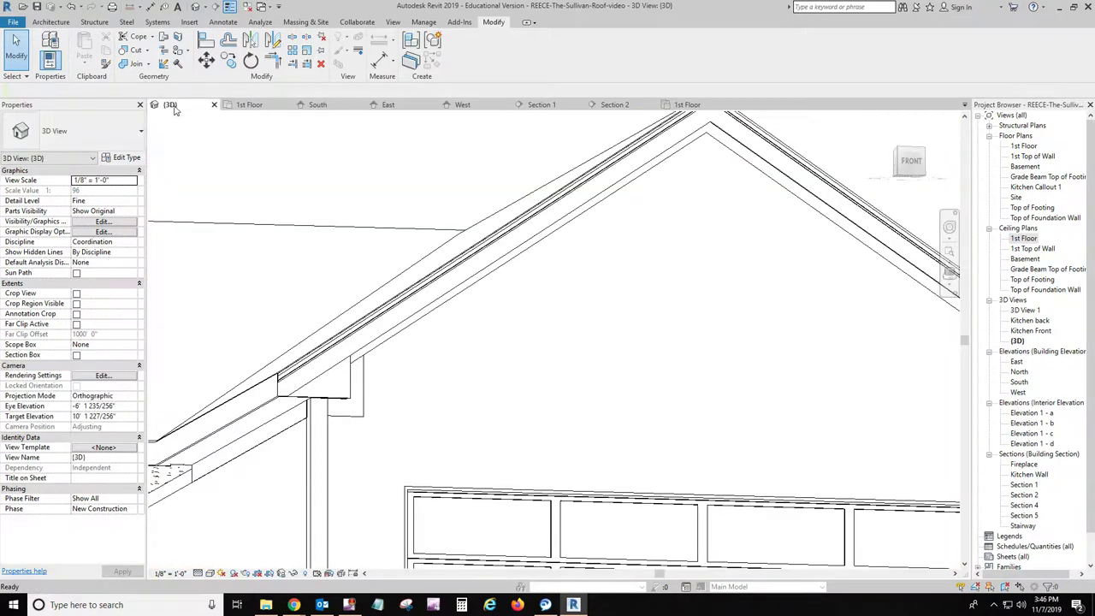
Set the 3D view to the Realistic visual style, framing the gable corner
{"action": "left_click", "coordinate": [210, 573]}
{"action": "left_click", "coordinate": [238, 539]}
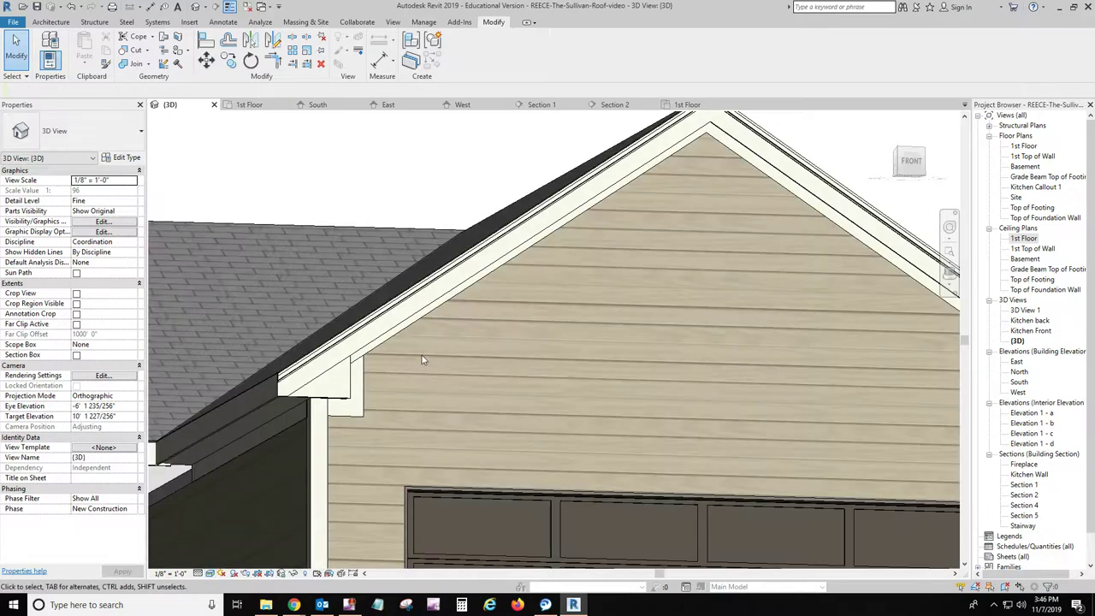
{"action": "middle_click_drag", "start_coordinate": [422, 355], "coordinate": [510, 356], "text": "shift"}
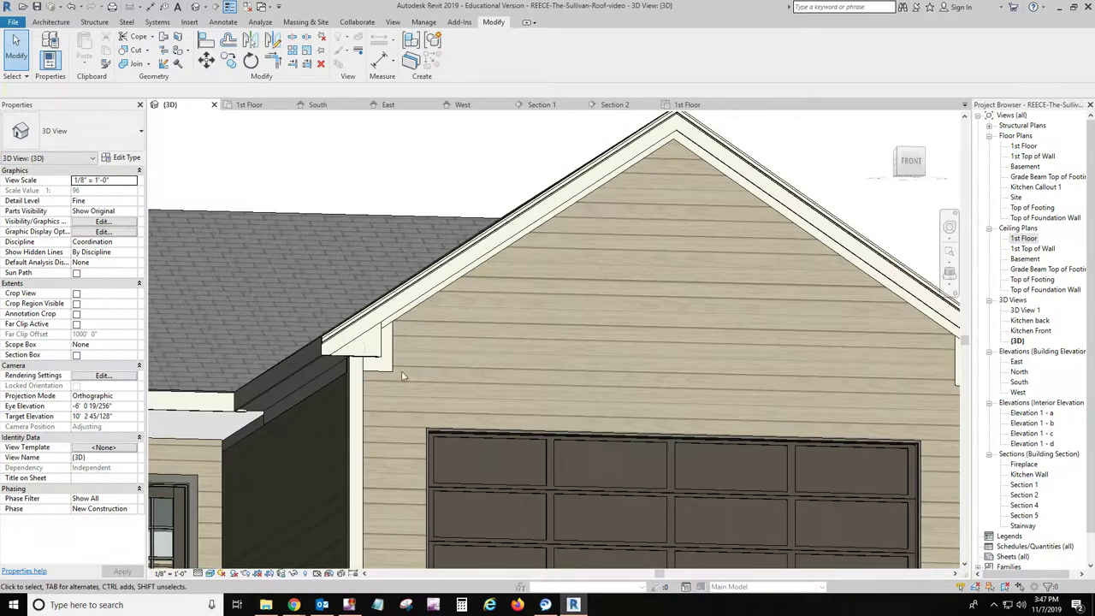
{"action": "scroll", "coordinate": [376, 352], "scroll_direction": "up", "scroll_amount": 4}
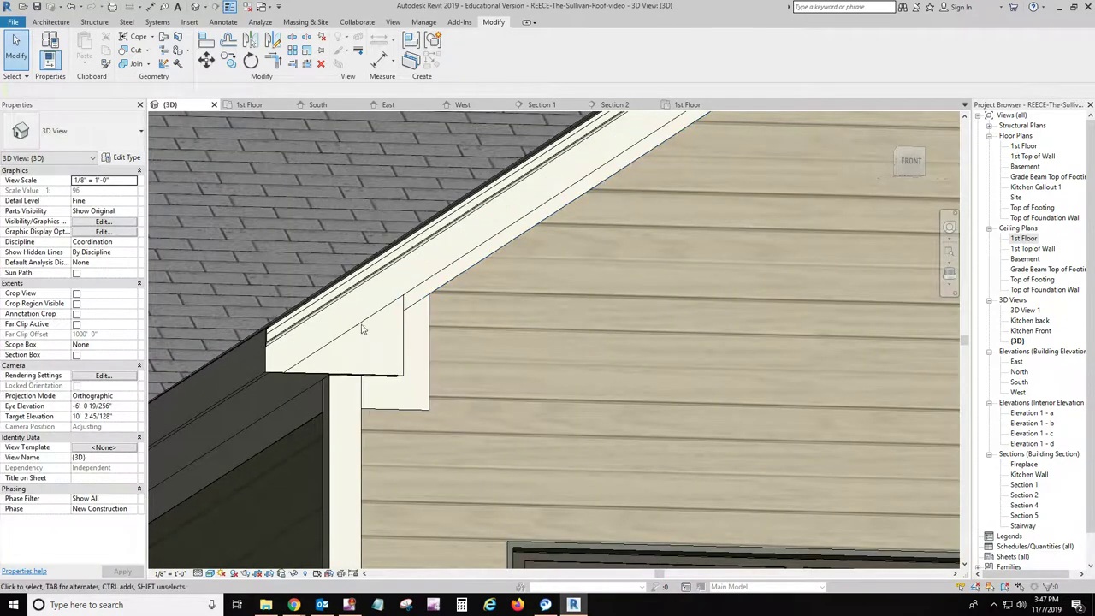
Join the gable fascia to the wedge-shaped trim block with Join Geometry
{"action": "left_click", "coordinate": [136, 65]}
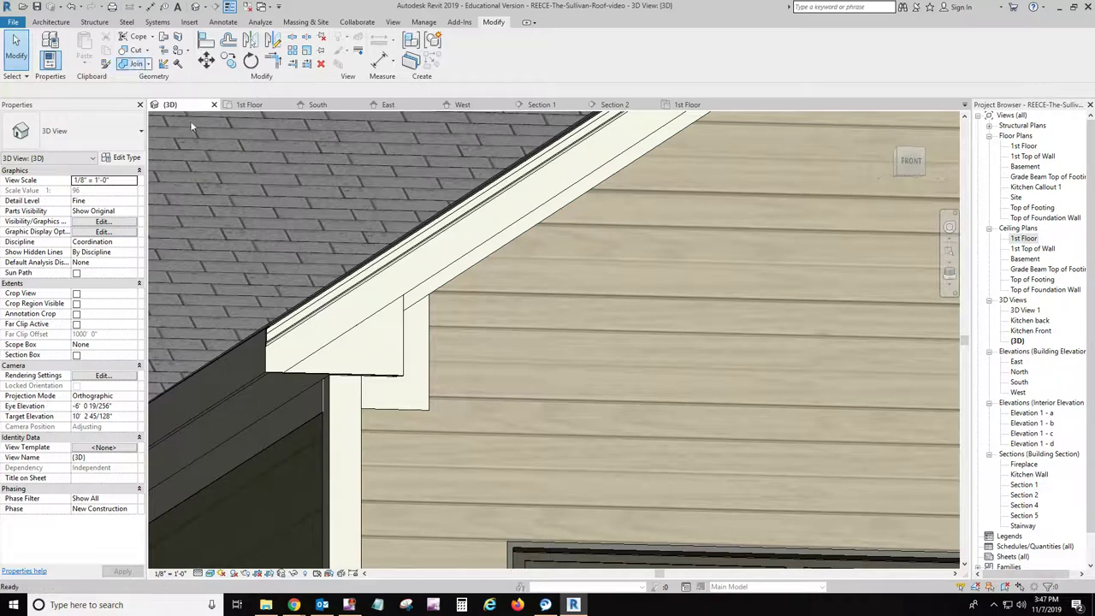
{"action": "left_click", "coordinate": [449, 269]}
{"action": "left_click", "coordinate": [402, 338]}
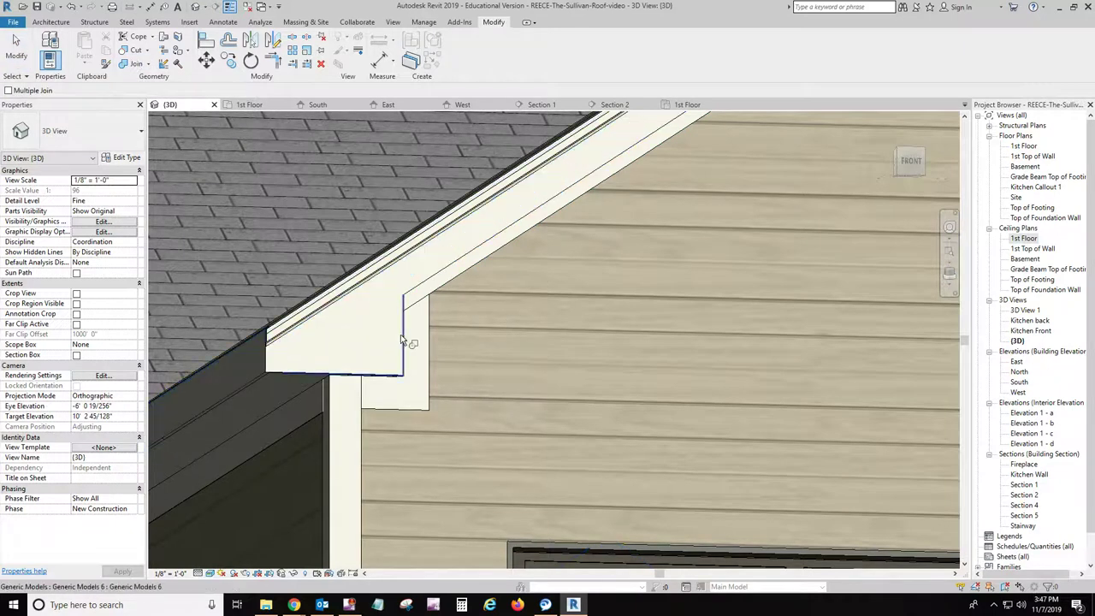
{"action": "key", "text": "Escape"}
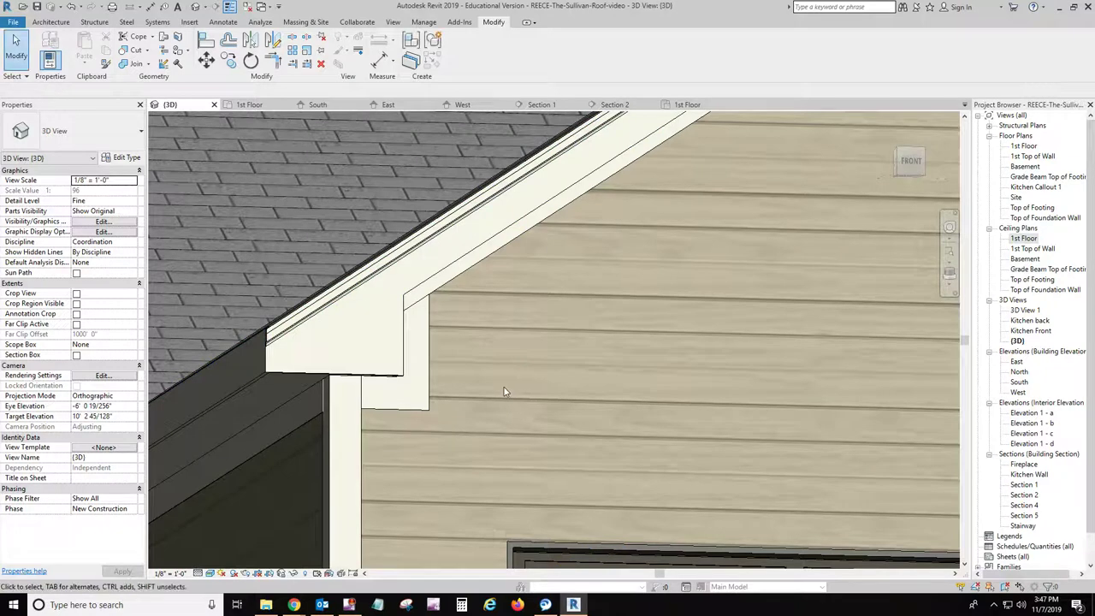
{"action": "scroll", "coordinate": [514, 377], "scroll_direction": "down", "scroll_amount": 4}
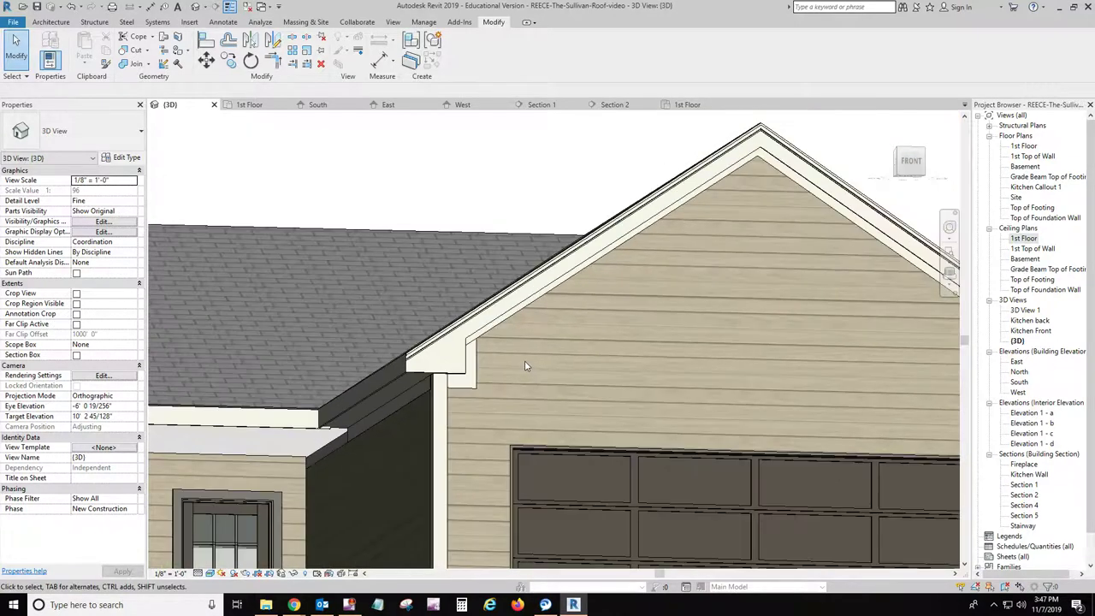
{"action": "scroll", "coordinate": [617, 347], "scroll_direction": "down", "scroll_amount": 2}
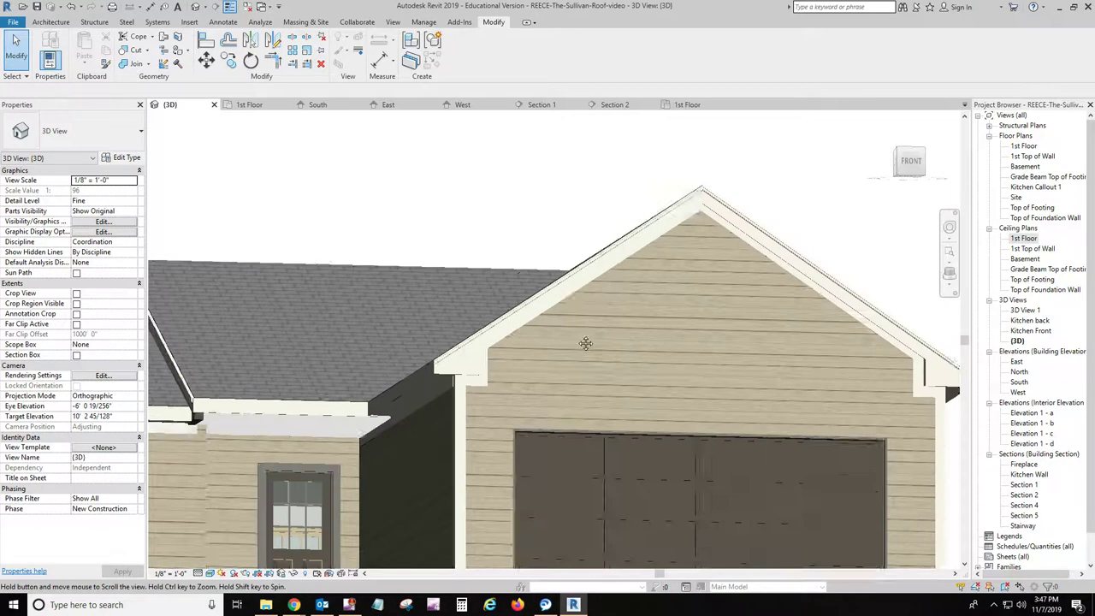
{"action": "middle_click_drag", "start_coordinate": [617, 359], "coordinate": [435, 337]}
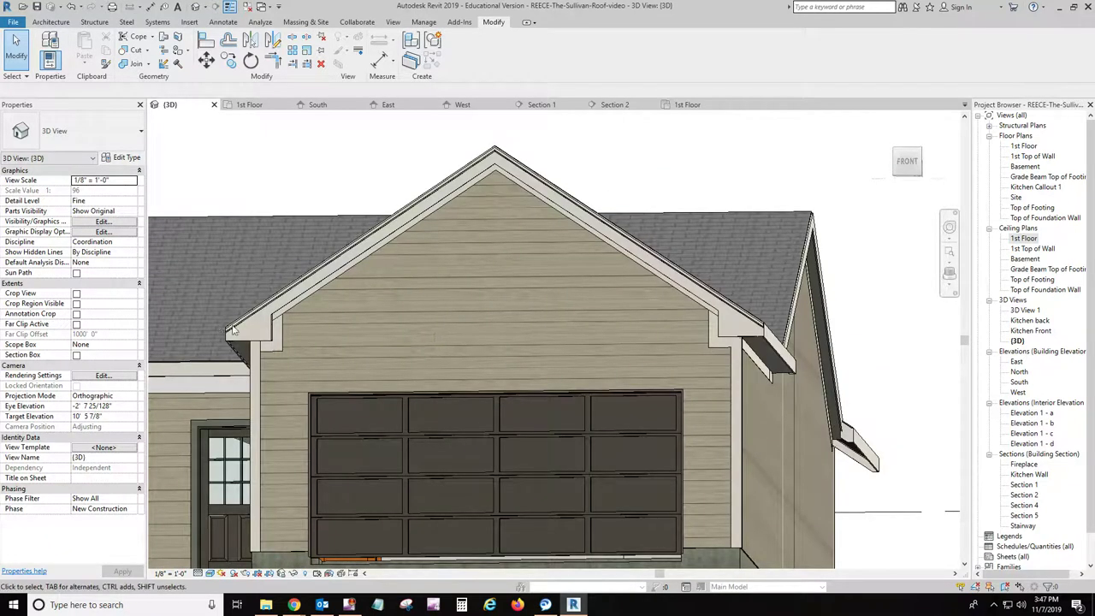
{"action": "mouse_move", "coordinate": [287, 329]}
{"action": "middle_mouse_down", "text": "shift"}
{"action": "mouse_move", "coordinate": [386, 340]}
{"action": "mouse_move", "coordinate": [354, 409]}
{"action": "middle_mouse_up", "text": "shift"}
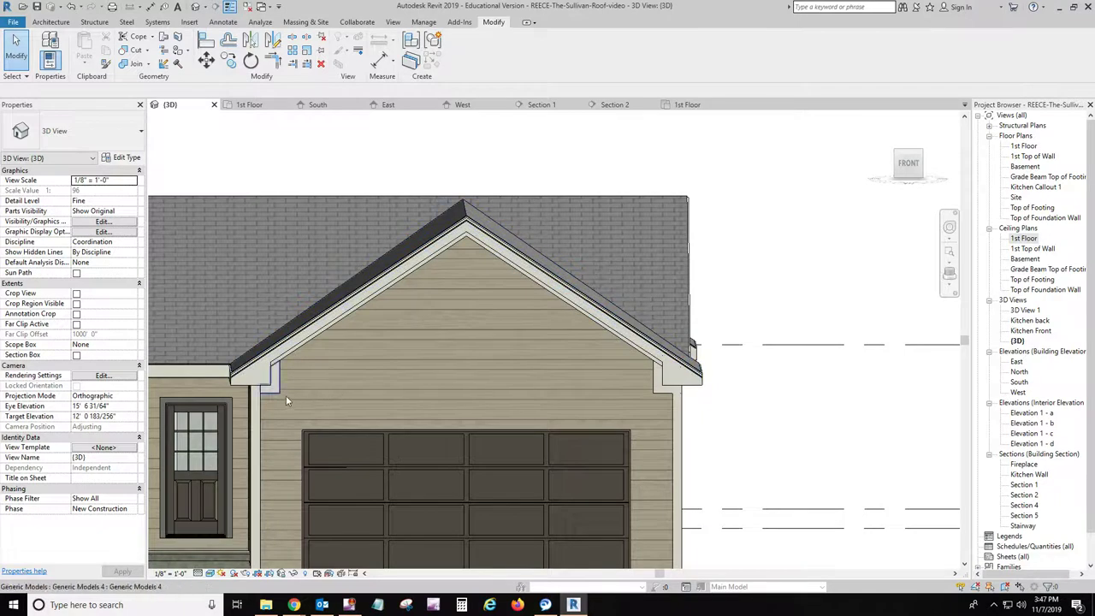
{"action": "scroll", "coordinate": [291, 396], "scroll_direction": "down", "scroll_amount": 3}
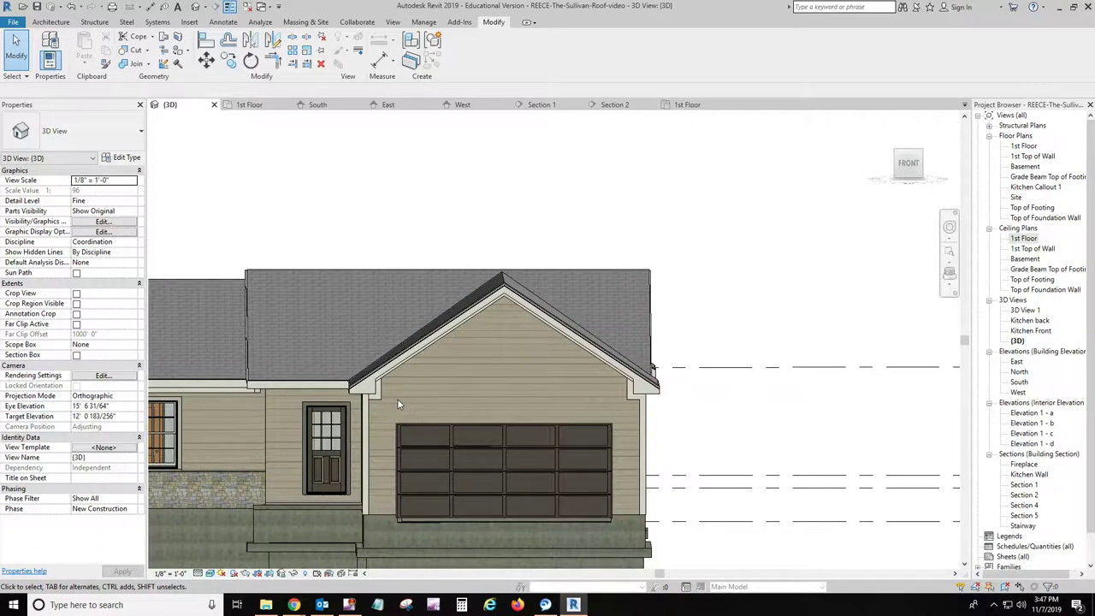
{"action": "middle_click_drag", "start_coordinate": [408, 399], "coordinate": [451, 379], "text": "shift"}
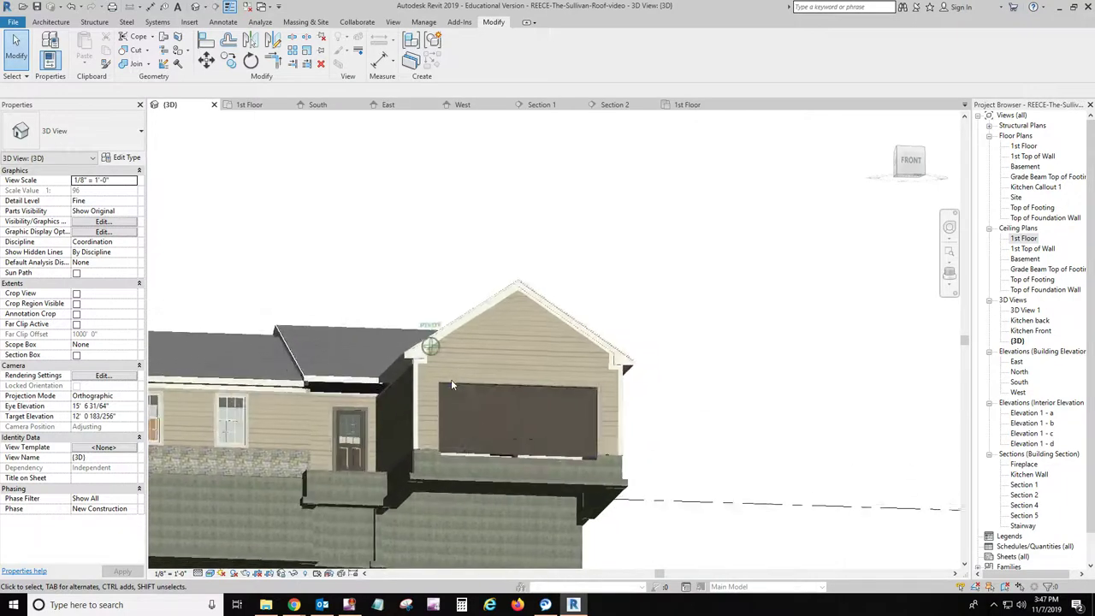
{"action": "middle_click_drag", "start_coordinate": [495, 346], "coordinate": [542, 405], "text": "shift"}
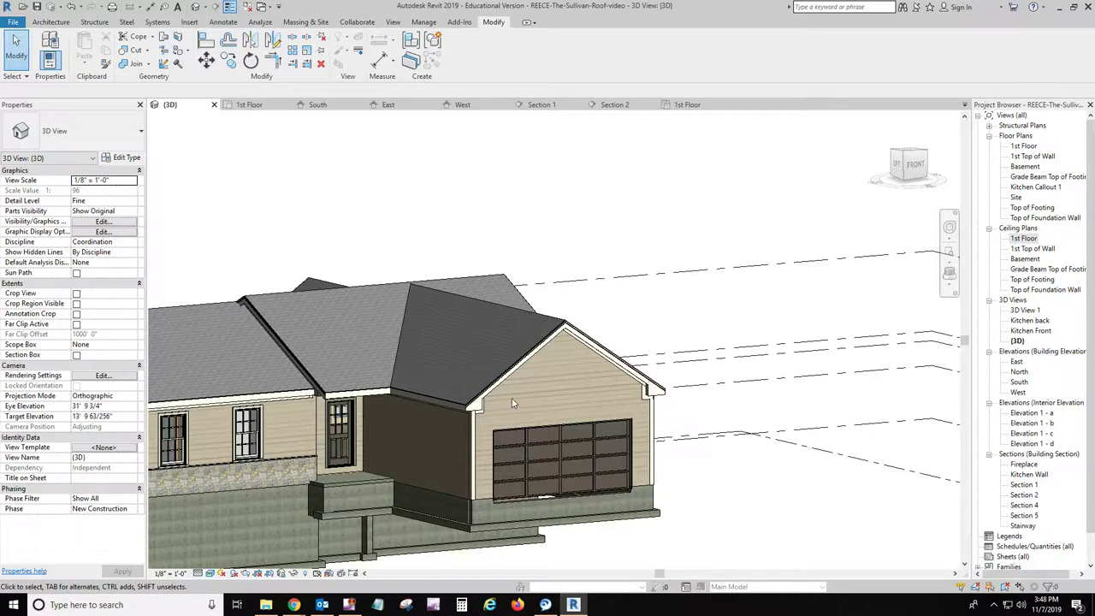
{"action": "scroll", "coordinate": [512, 398], "scroll_direction": "up", "scroll_amount": 5}
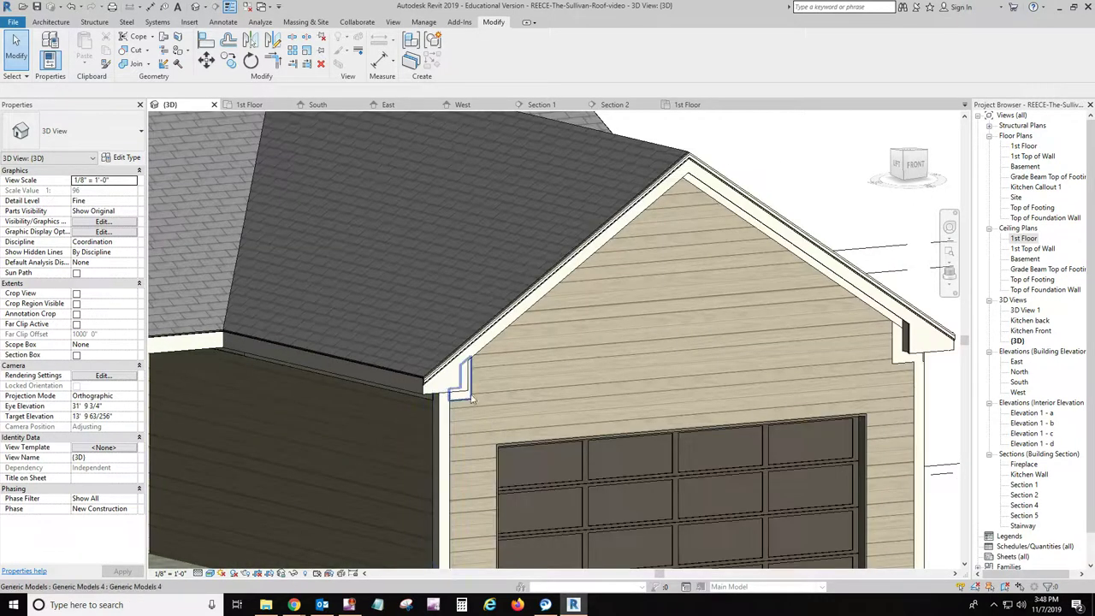
{"action": "scroll", "coordinate": [476, 383], "scroll_direction": "down", "scroll_amount": 5}
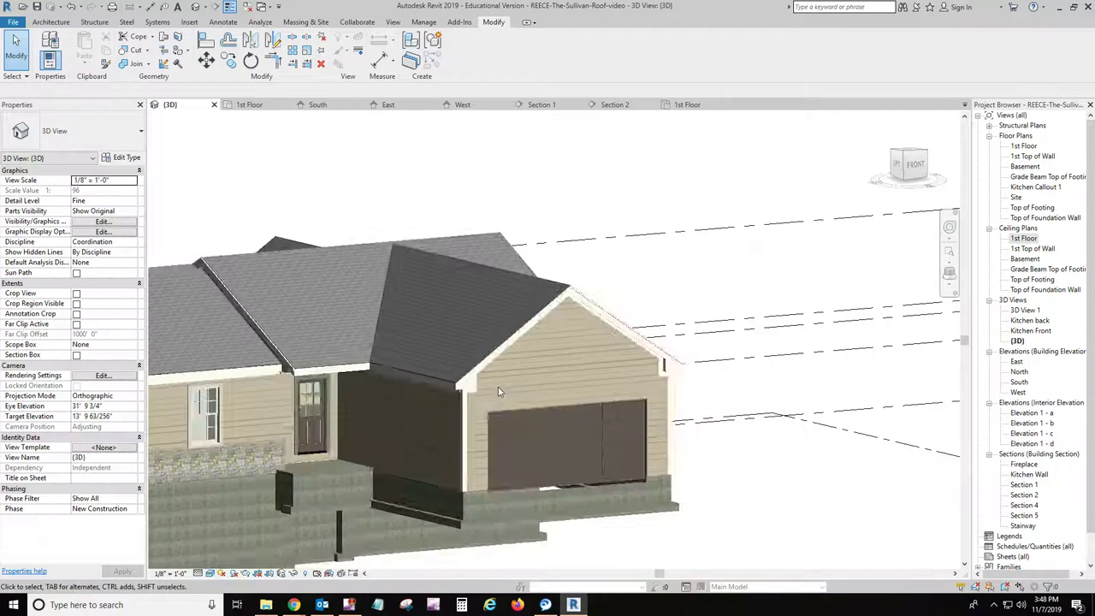